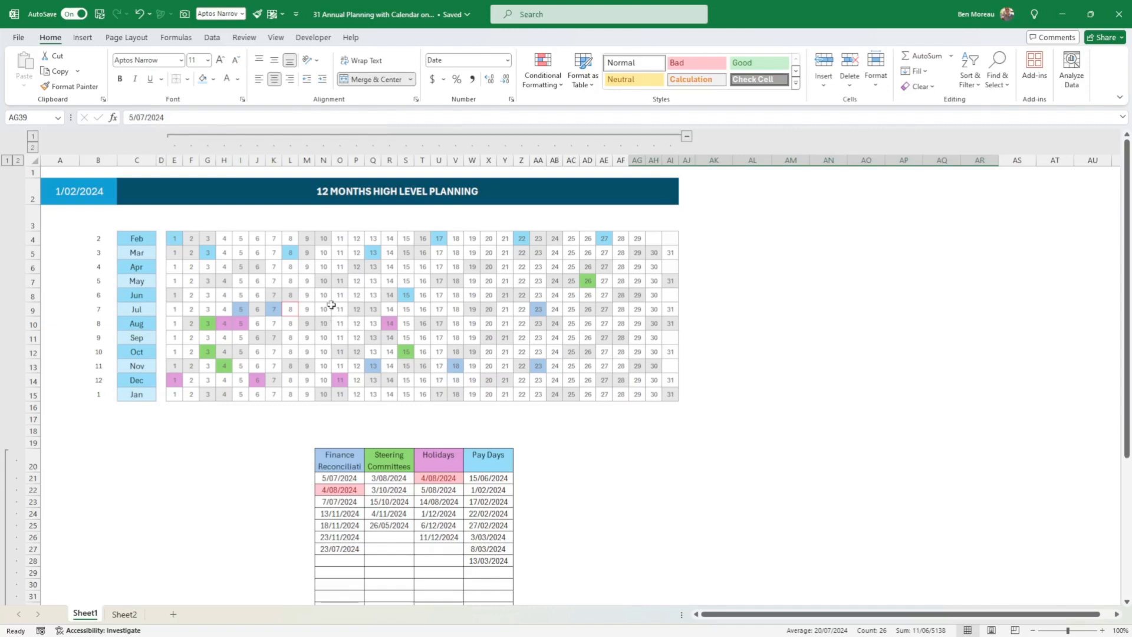
# - Enter 1/4 in start date cell A2 so the calendar begins at 1/04/2024
pyautogui.click(74, 191)
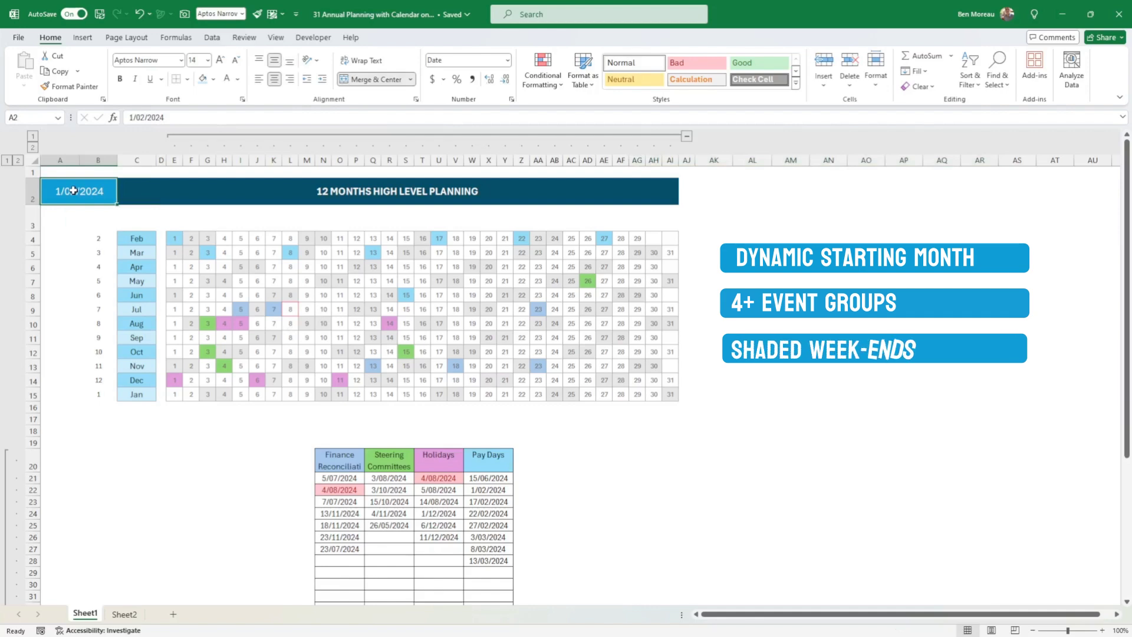
pyautogui.write('1/4')
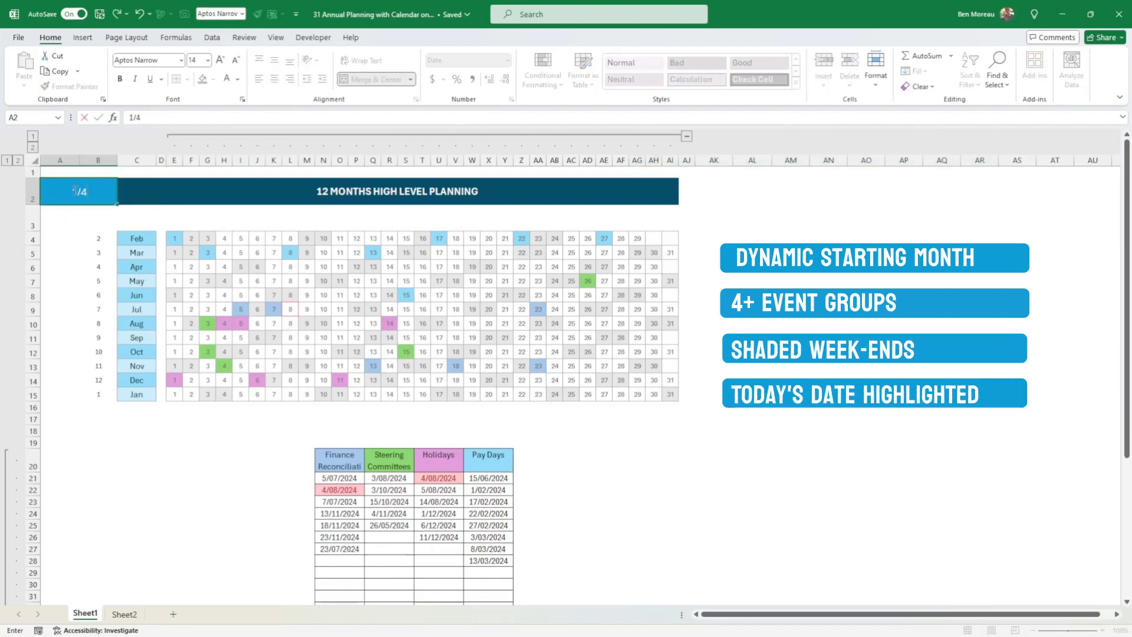
pyautogui.press('Return')
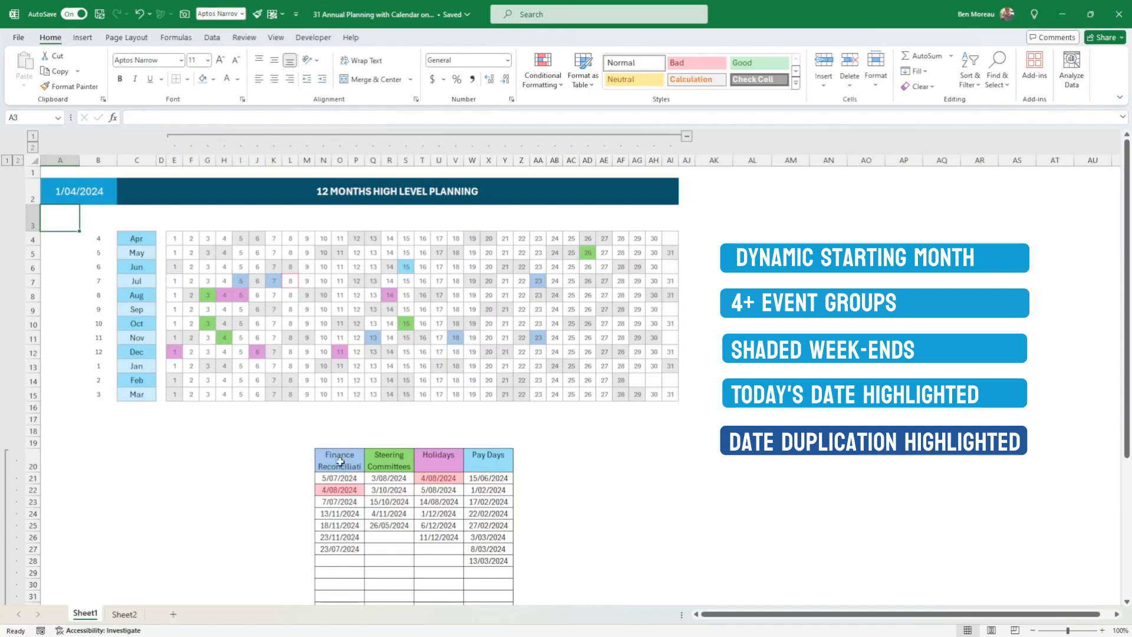
# - Inspect the event-group headings and the IF formulas behind Feb and Jul day cells
pyautogui.moveTo(340, 462); pyautogui.dragTo(477, 466)
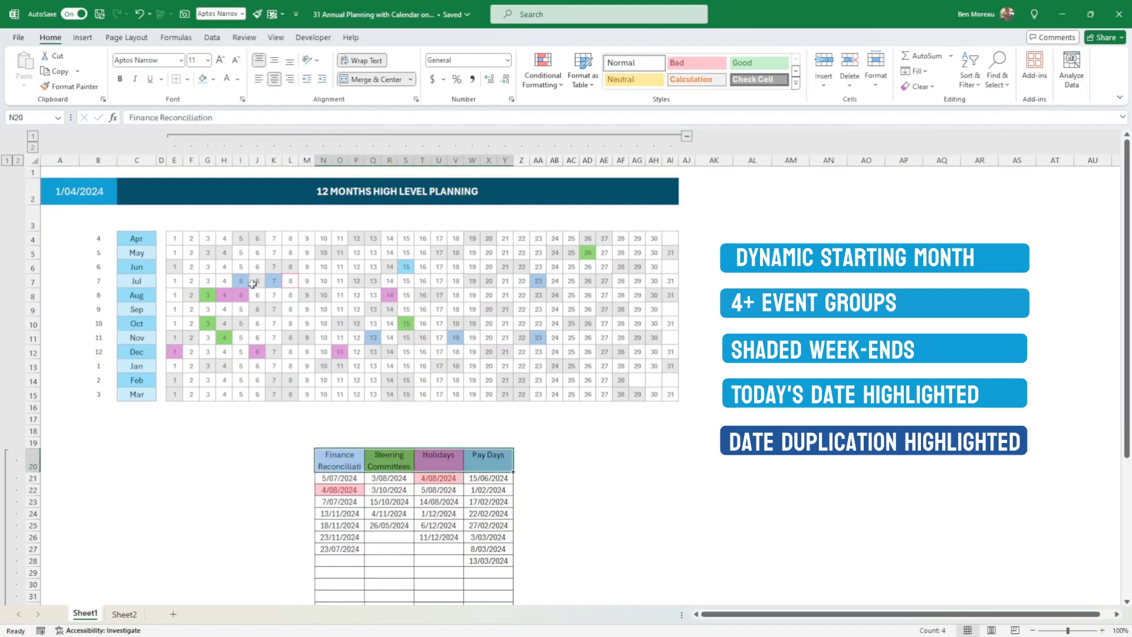
pyautogui.click(279, 377)
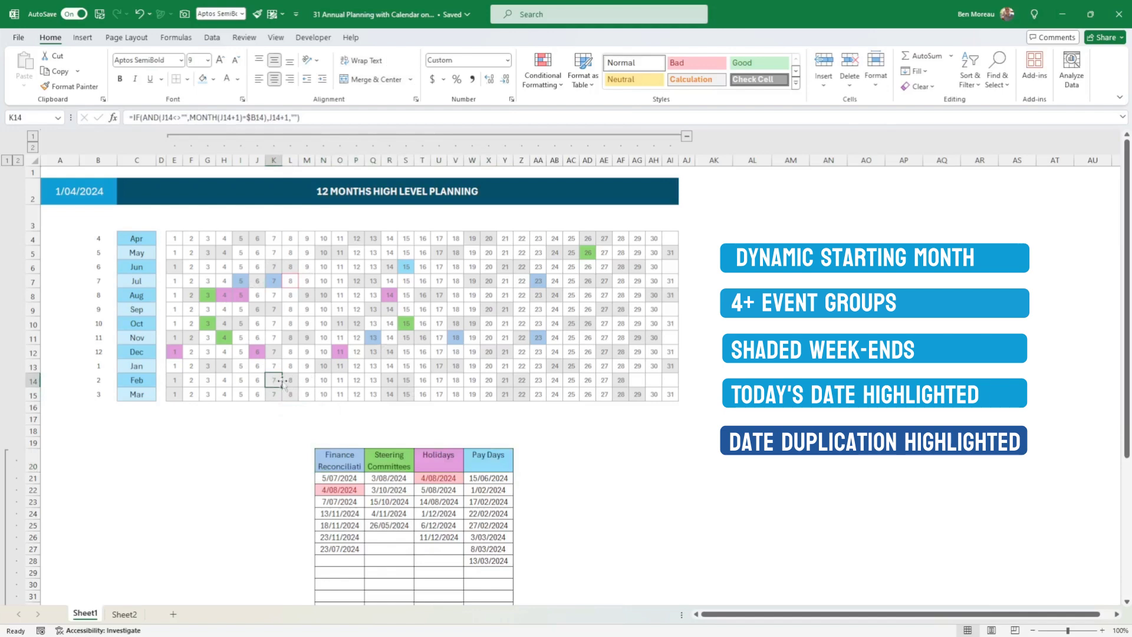
pyautogui.click(288, 281)
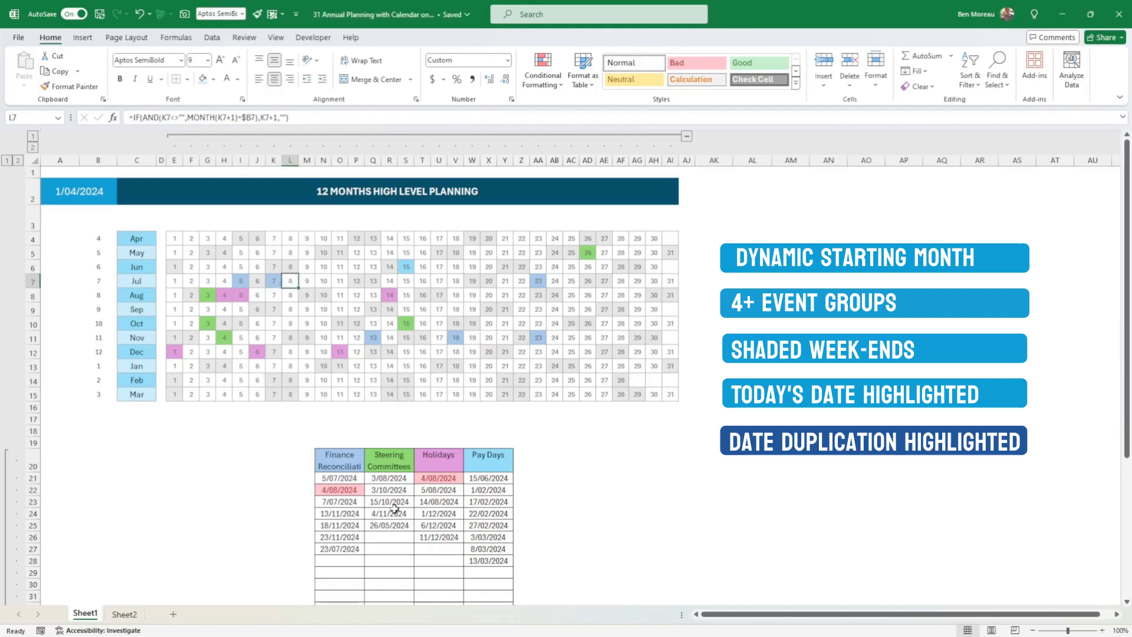
pyautogui.click(571, 488)
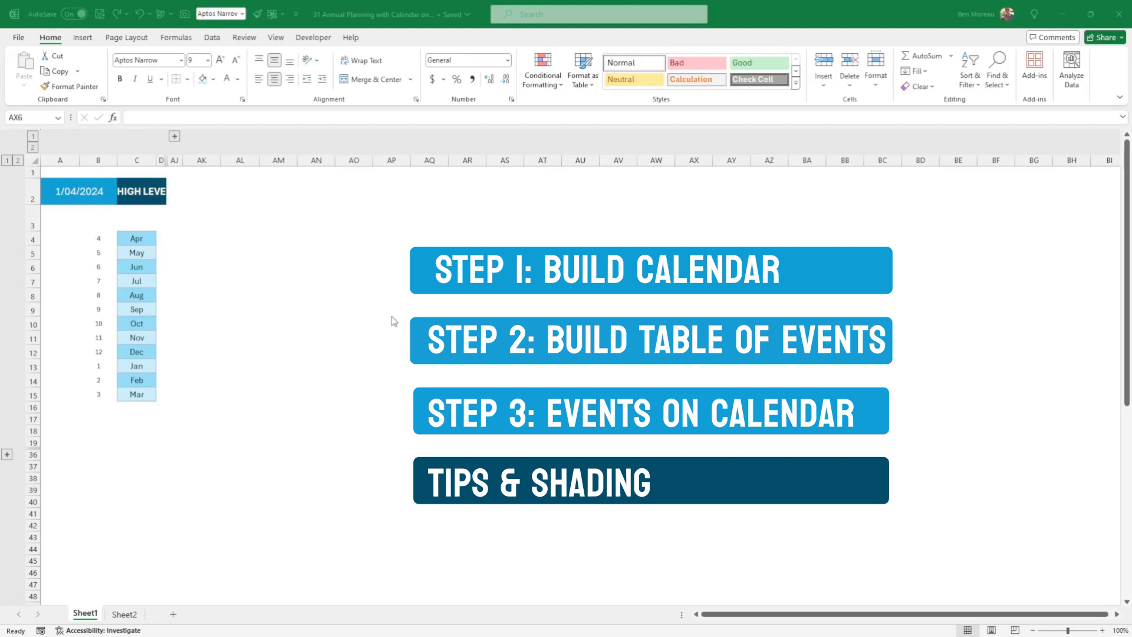
# - Enter 5/4 in the start date cell so the planner begins on 5/04/2024
pyautogui.hotkey('alt', 'Tab')
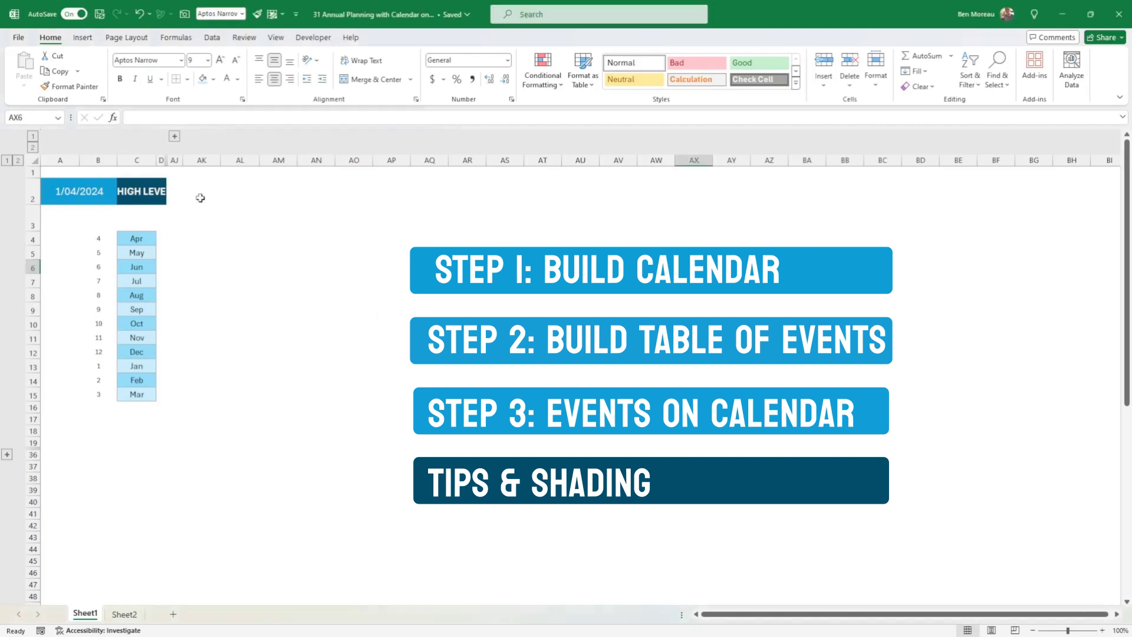
pyautogui.click(66, 186)
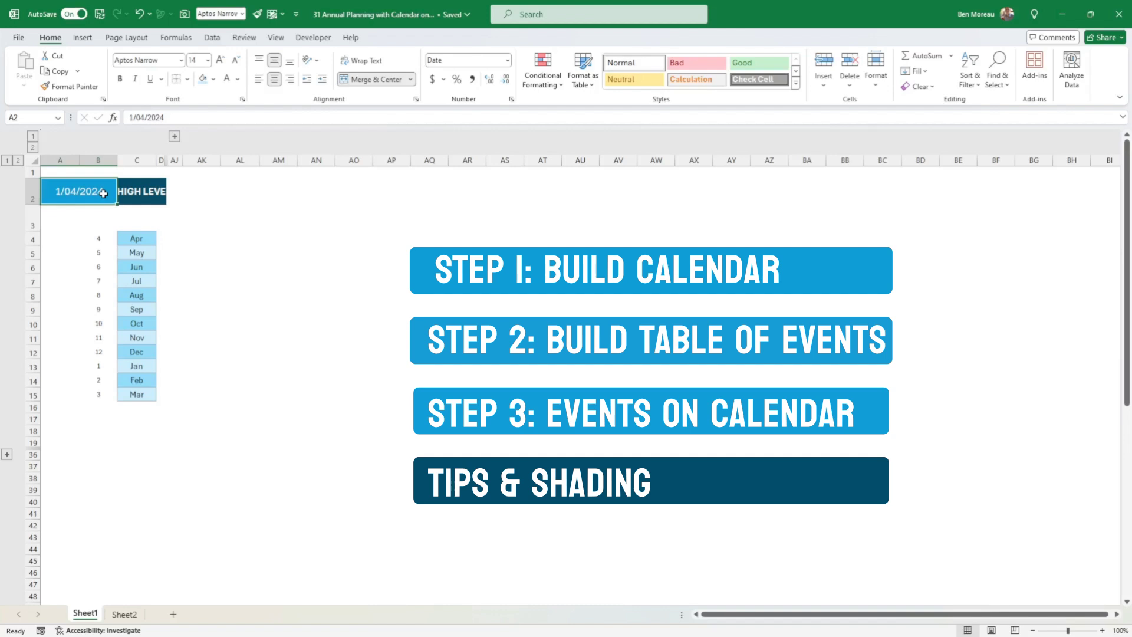
pyautogui.write('5/4')
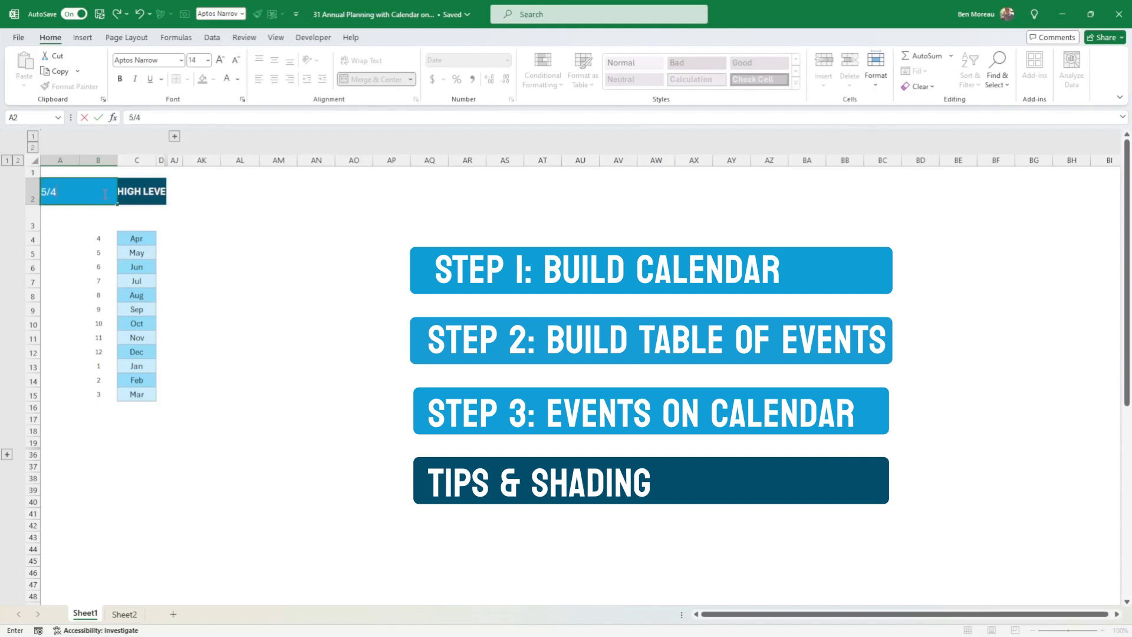
pyautogui.press('Return')
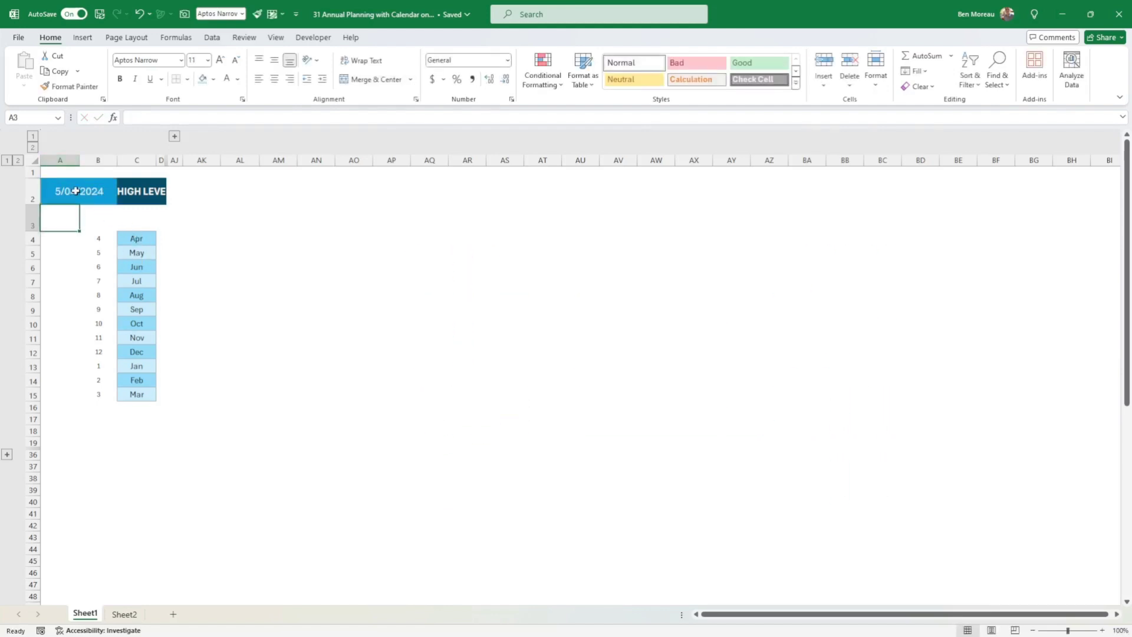
pyautogui.press('Up')
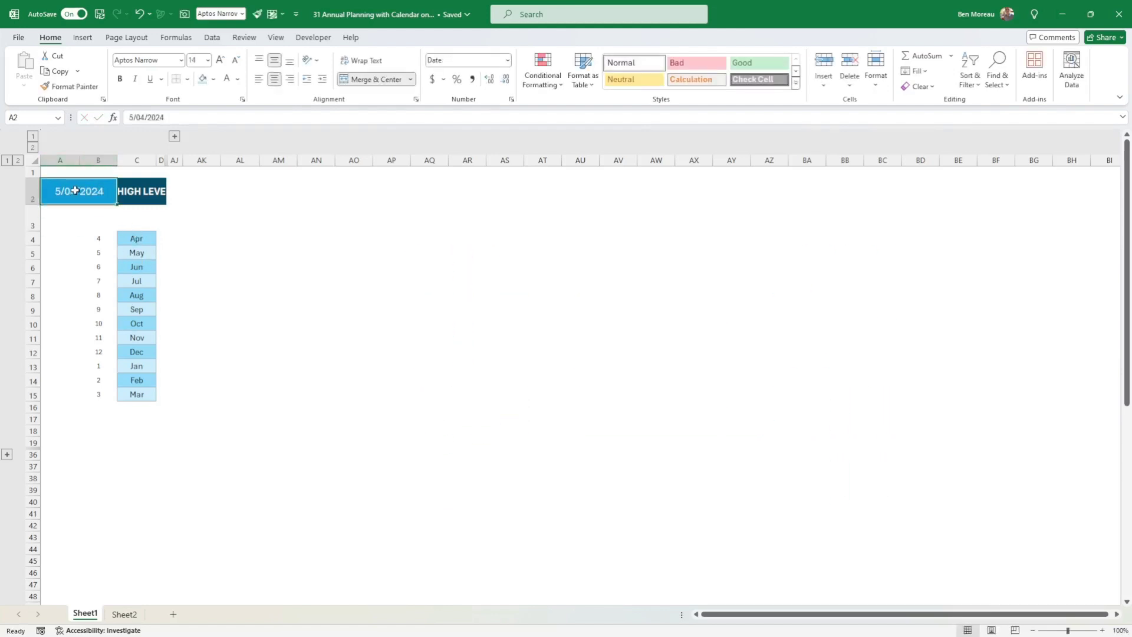
pyautogui.click(140, 237)
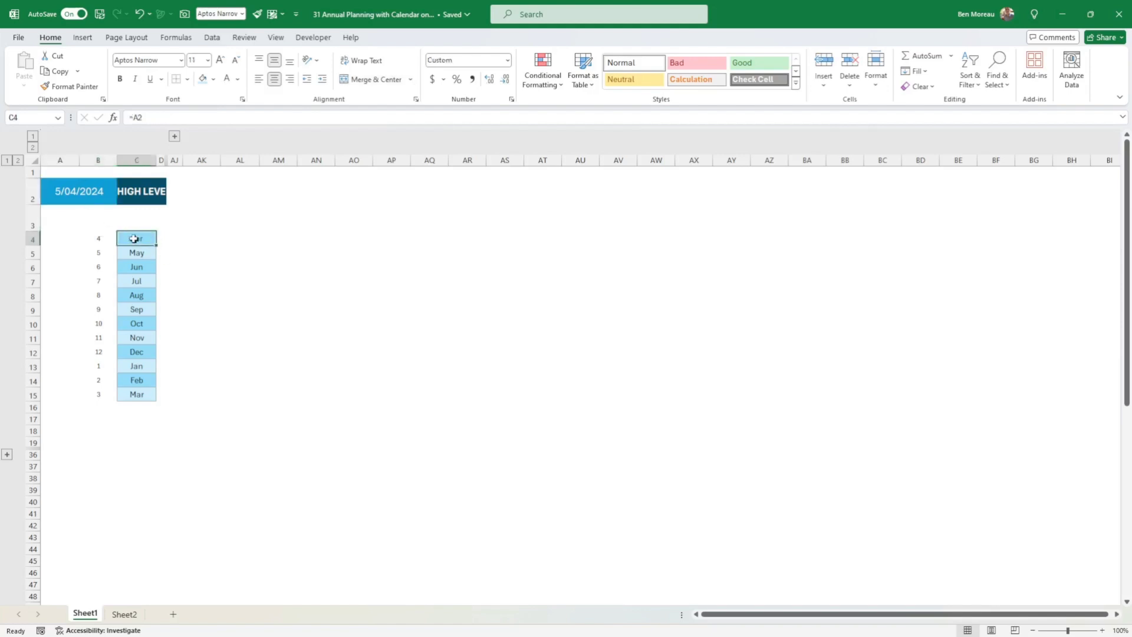
pyautogui.moveTo(137, 238); pyautogui.dragTo(134, 394)
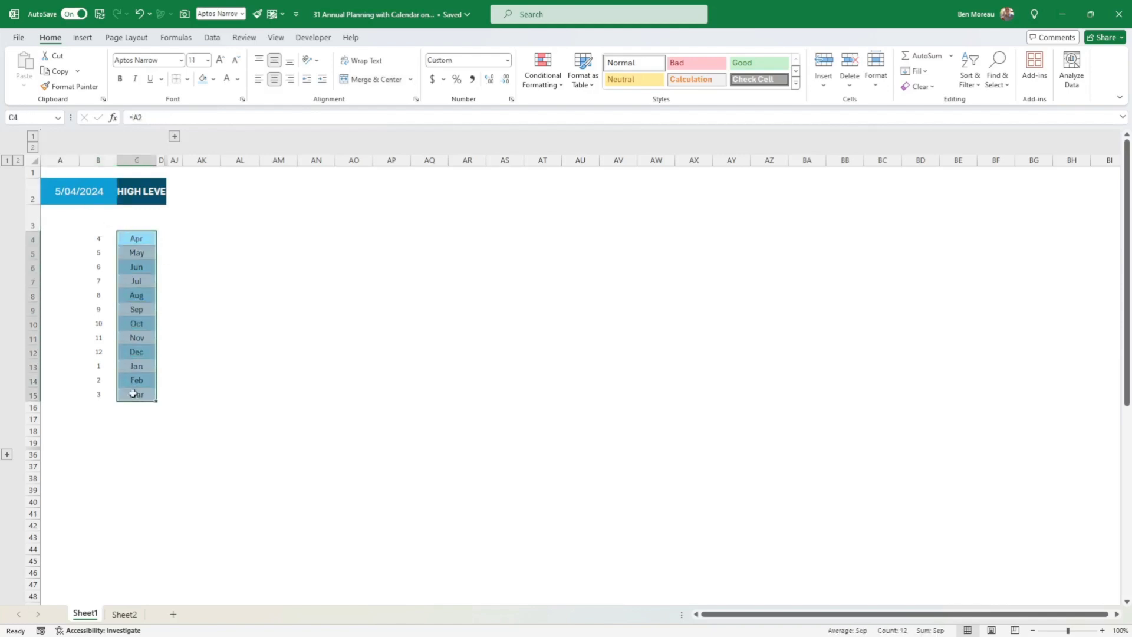
pyautogui.click(132, 237)
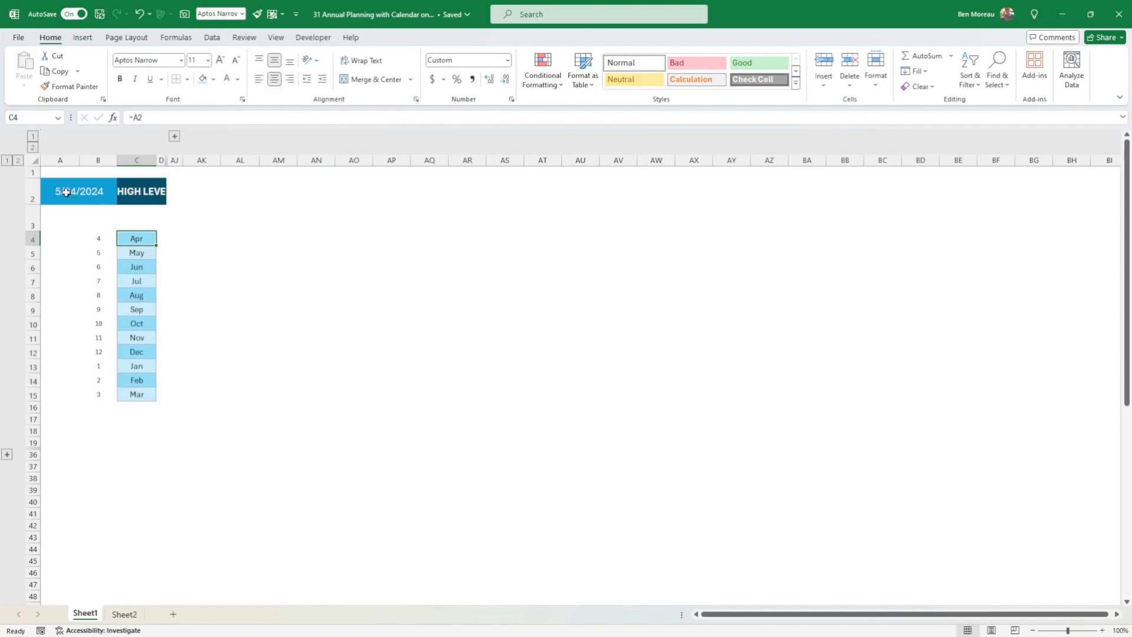
pyautogui.rightClick(138, 240)
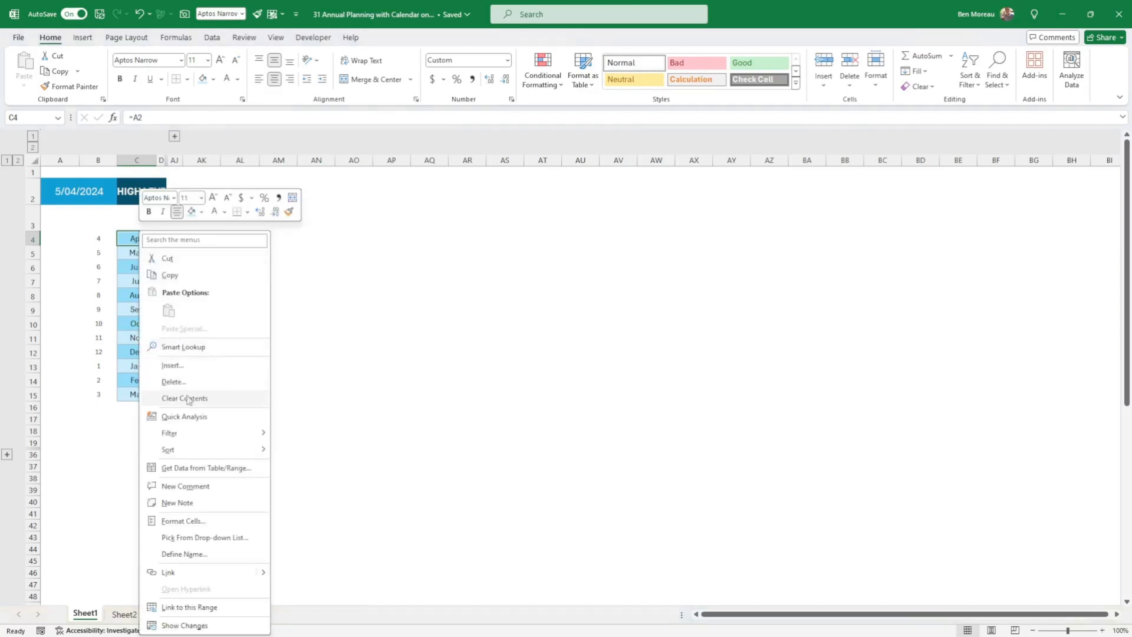
pyautogui.click(195, 522)
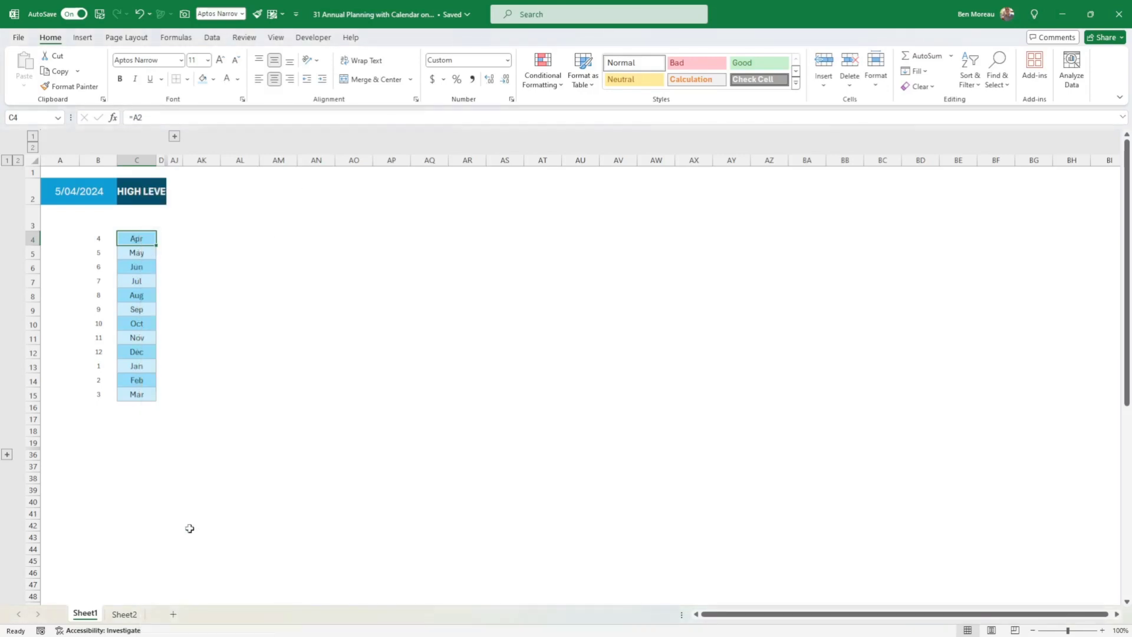
pyautogui.moveTo(220, 363); pyautogui.dragTo(381, 234)
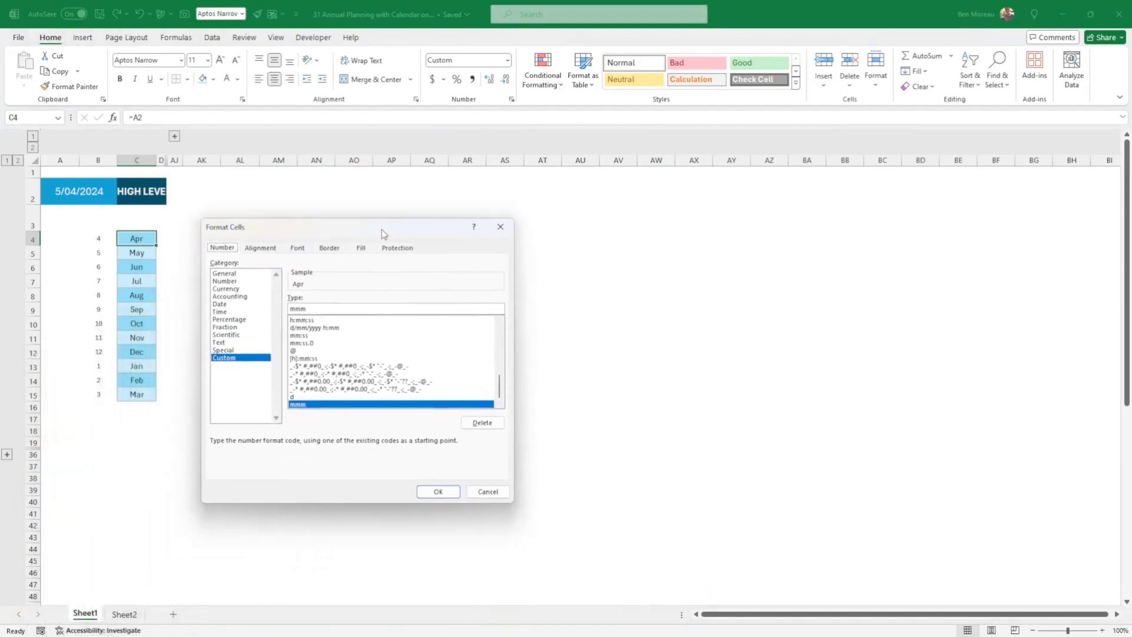
pyautogui.click(310, 309)
pyautogui.click(478, 494)
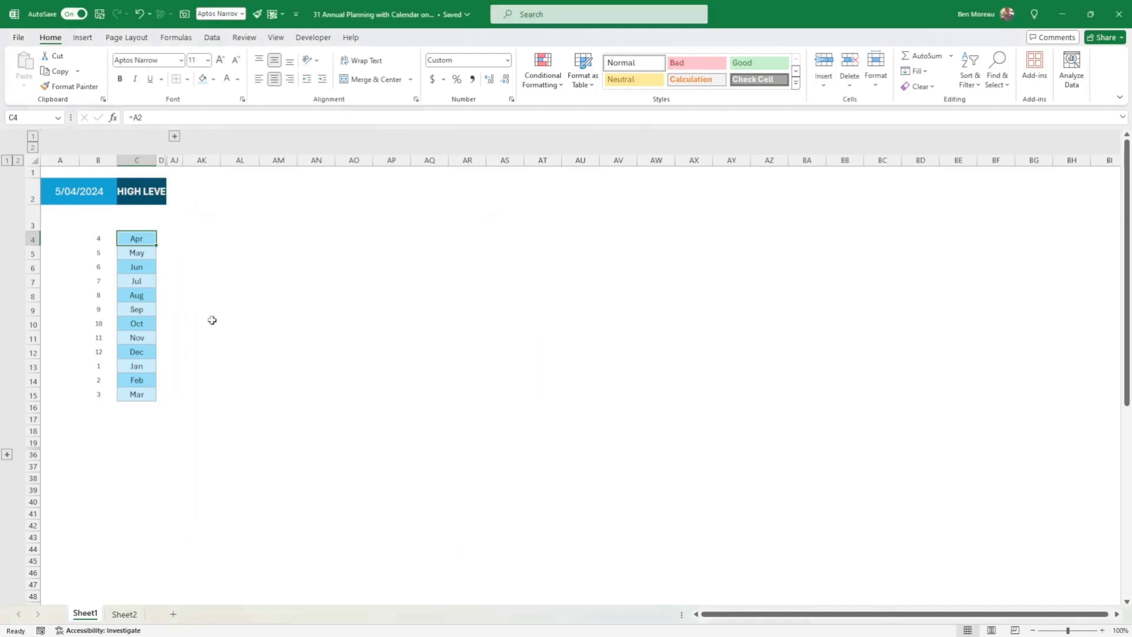
# - Review the May label's EDATE formula in place without changing it
pyautogui.click(138, 254)
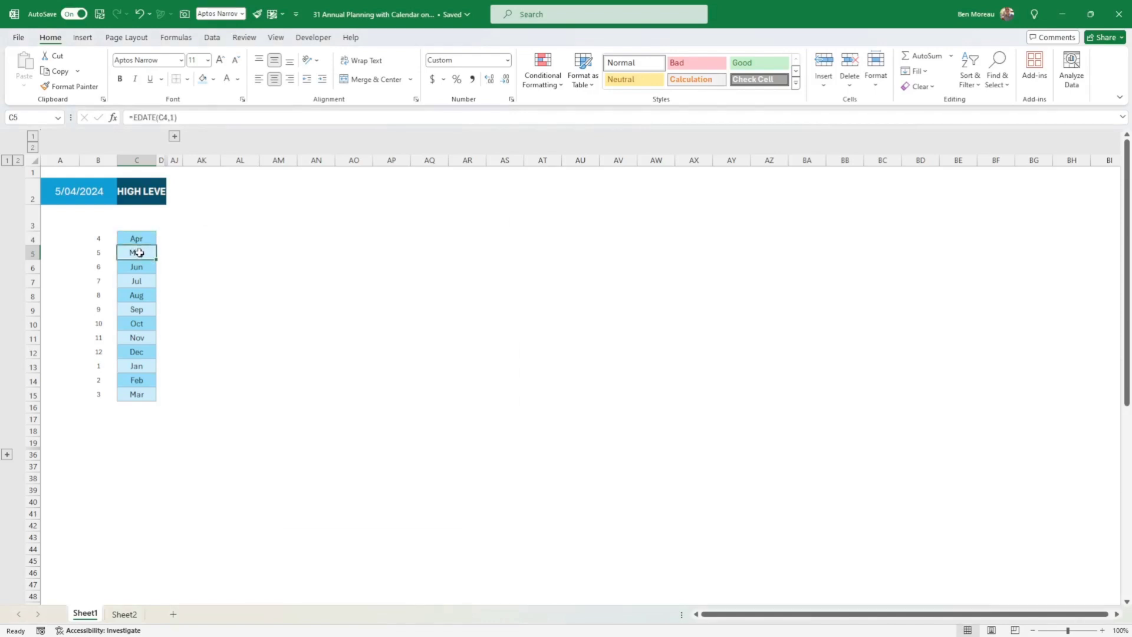
pyautogui.doubleClick(137, 253)
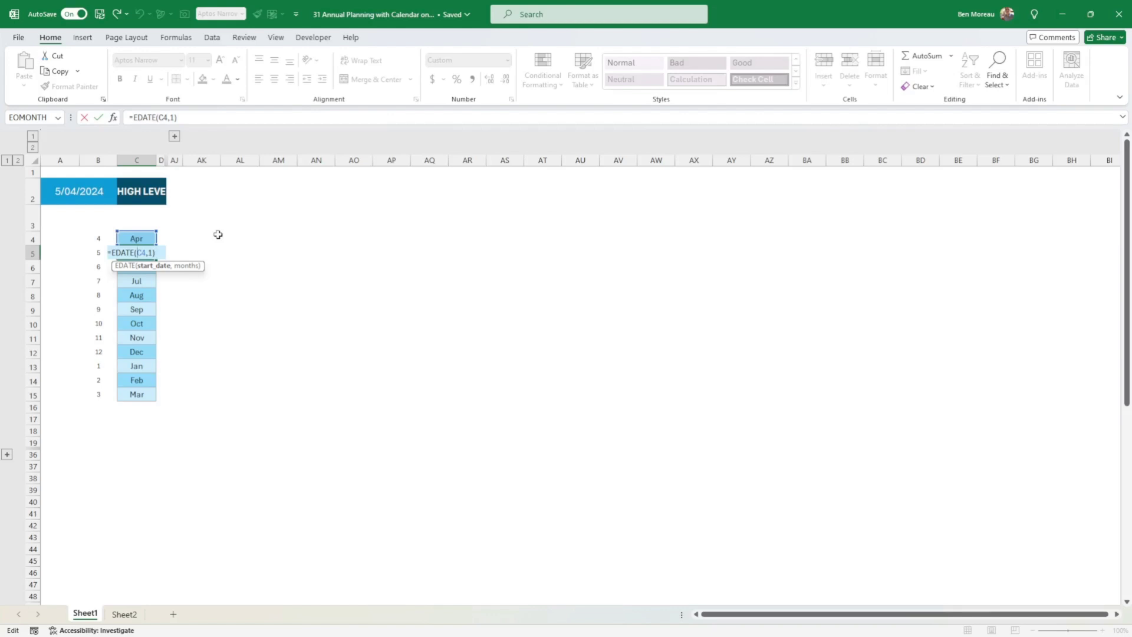
pyautogui.press('Return')
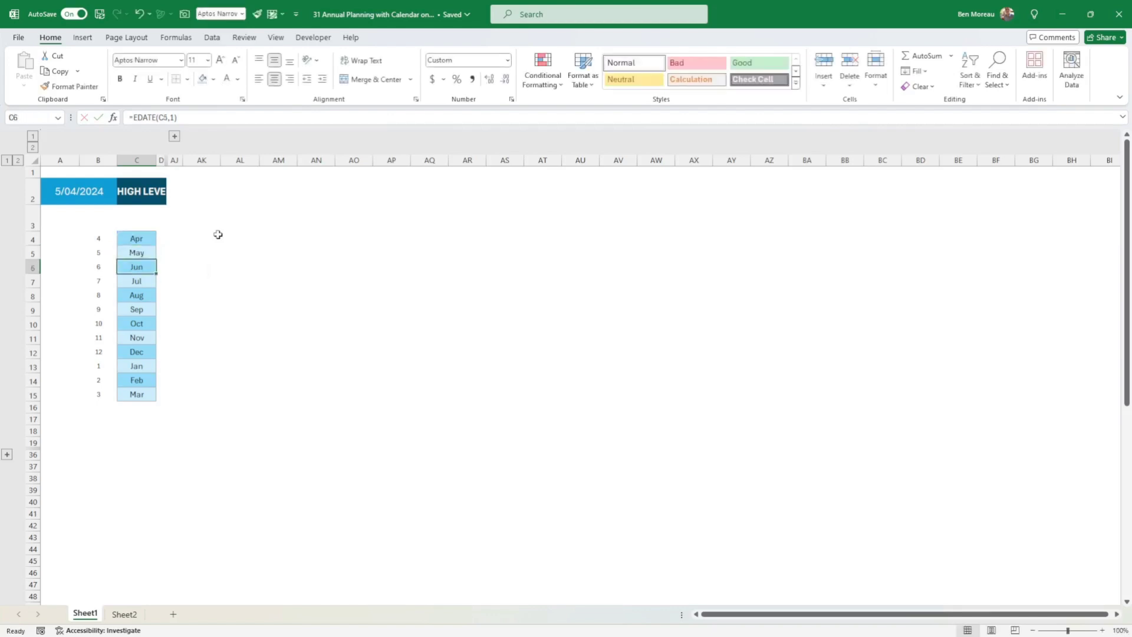
# - Test the May label's EDATE month offset at 2 (Jun), then restore it to 1
pyautogui.click(134, 251)
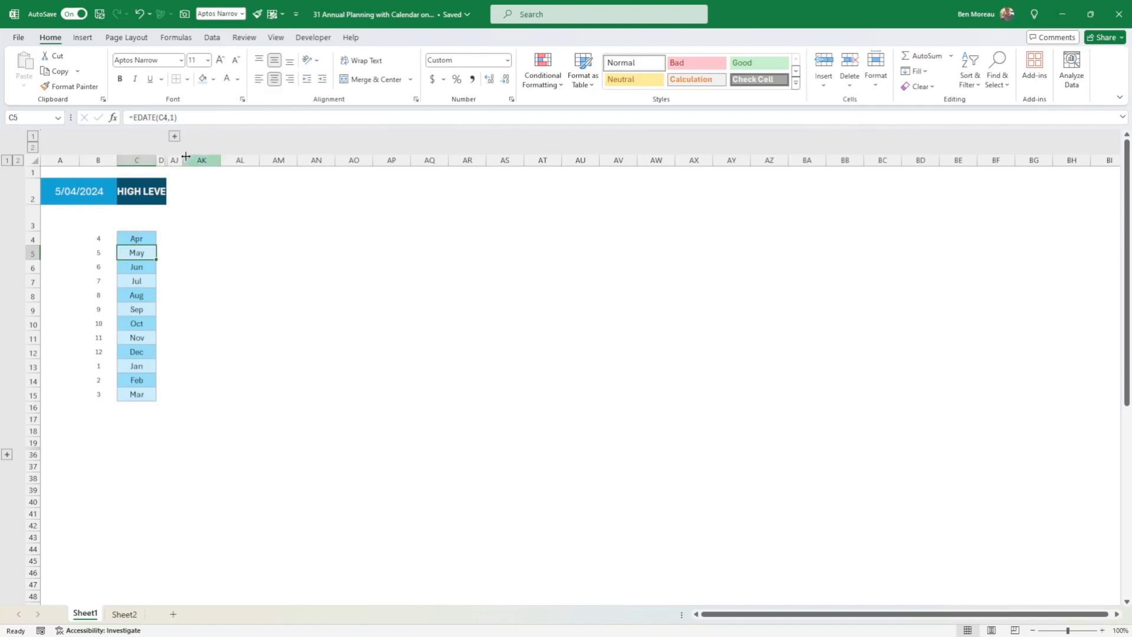
pyautogui.click(170, 117)
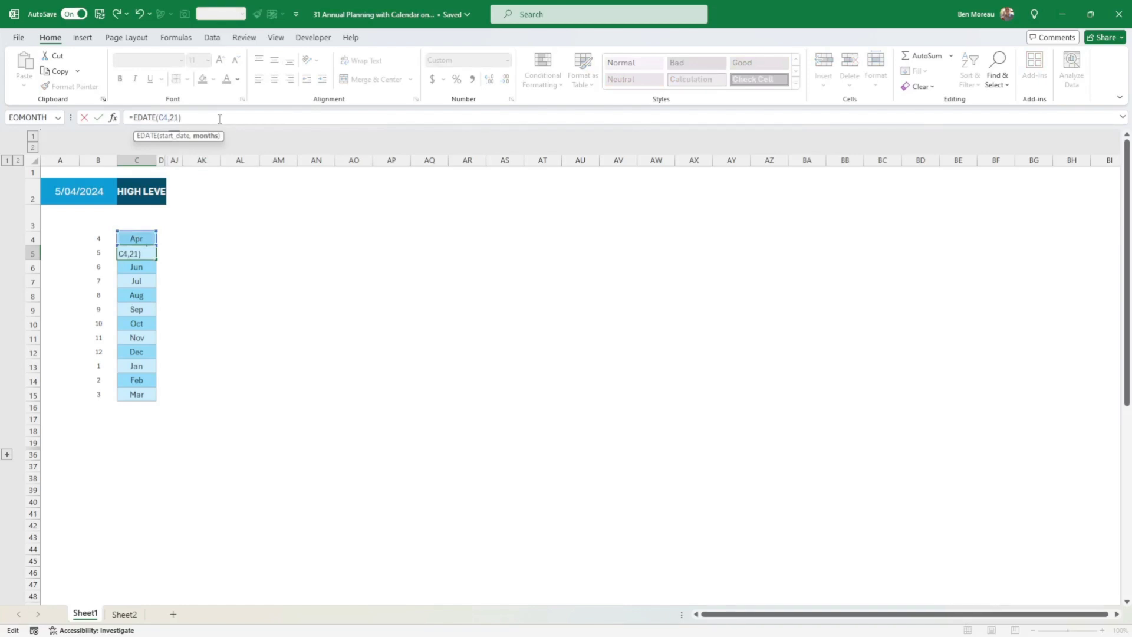
pyautogui.press('Delete')
pyautogui.write('2')
pyautogui.press('Return')
pyautogui.press('Up')
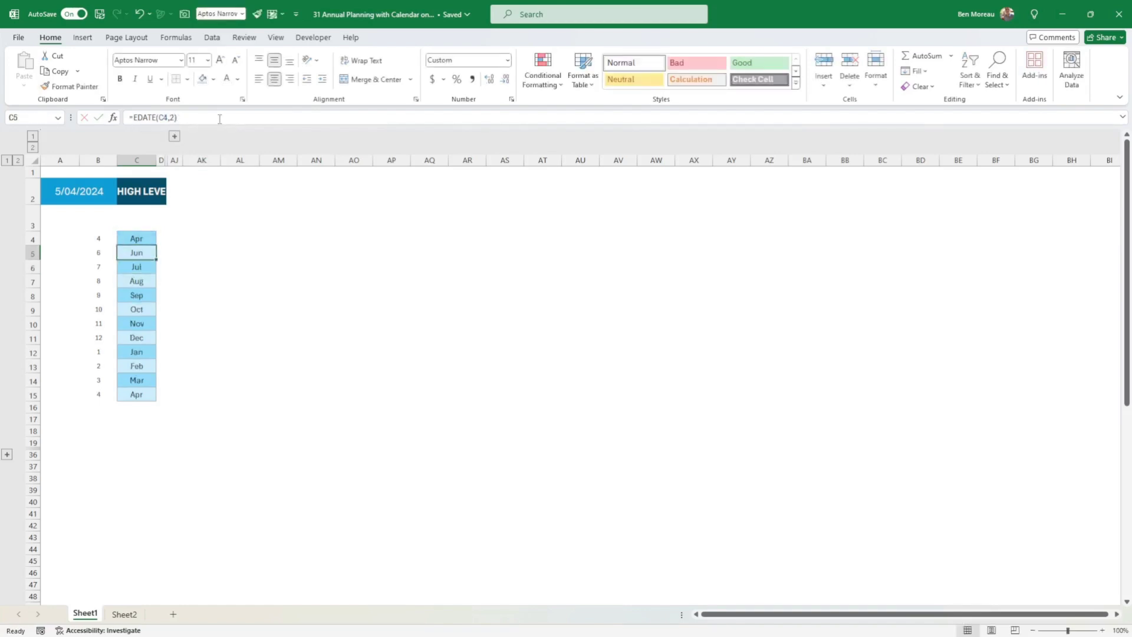
pyautogui.click(171, 117)
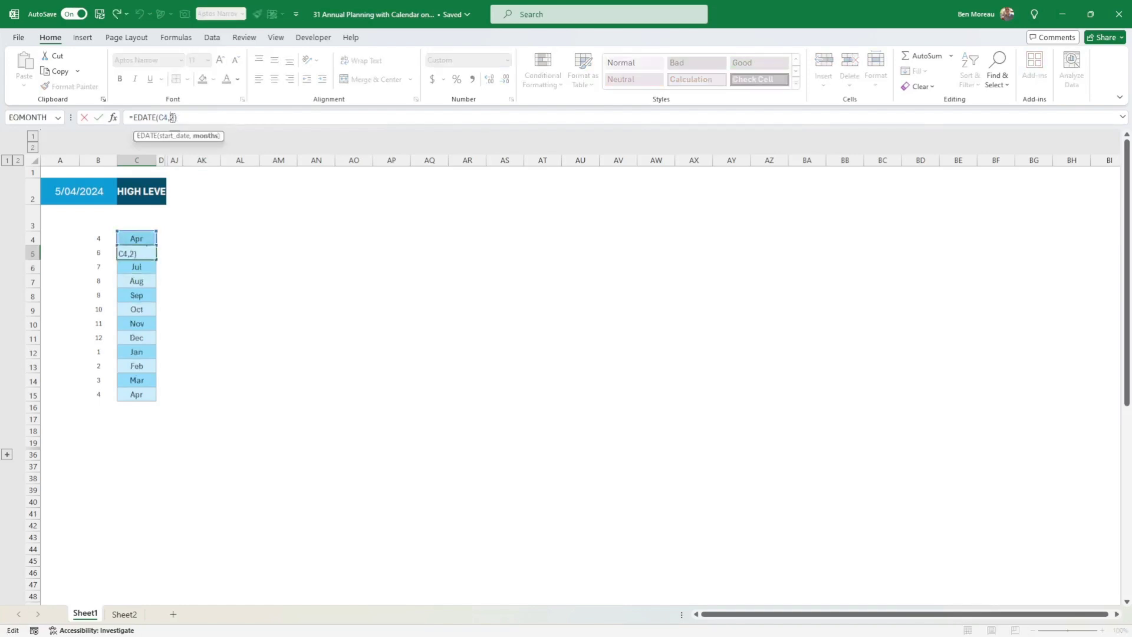
pyautogui.write('1')
pyautogui.press('Return')
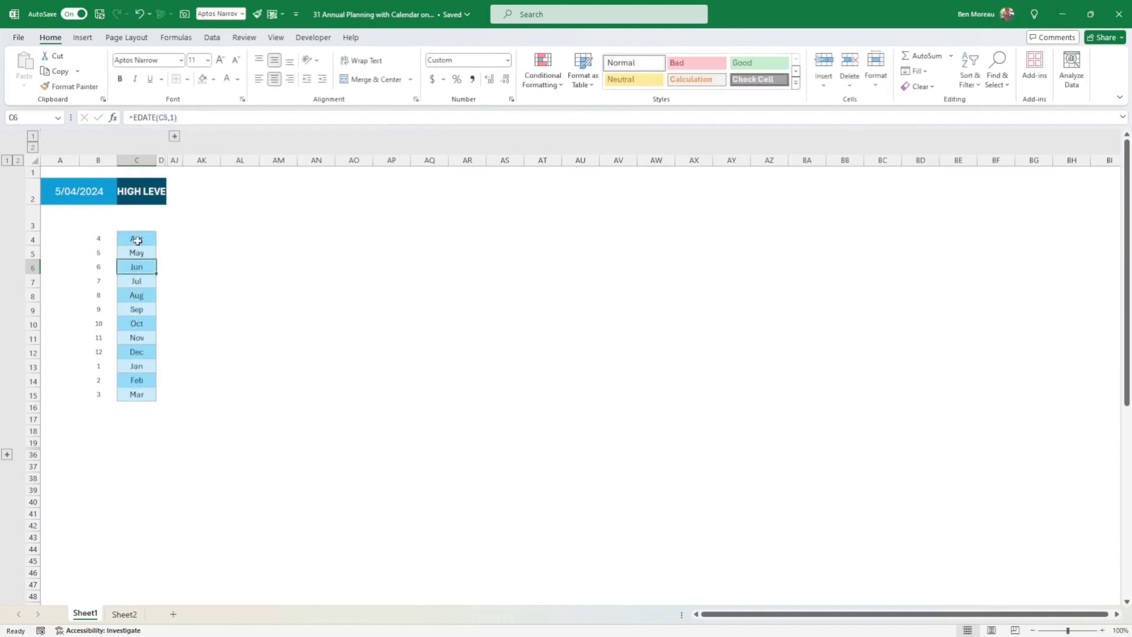
# - Review the Apr and May label formulas and the =MONTH(C4) month number in B4
pyautogui.moveTo(137, 239); pyautogui.dragTo(157, 397)
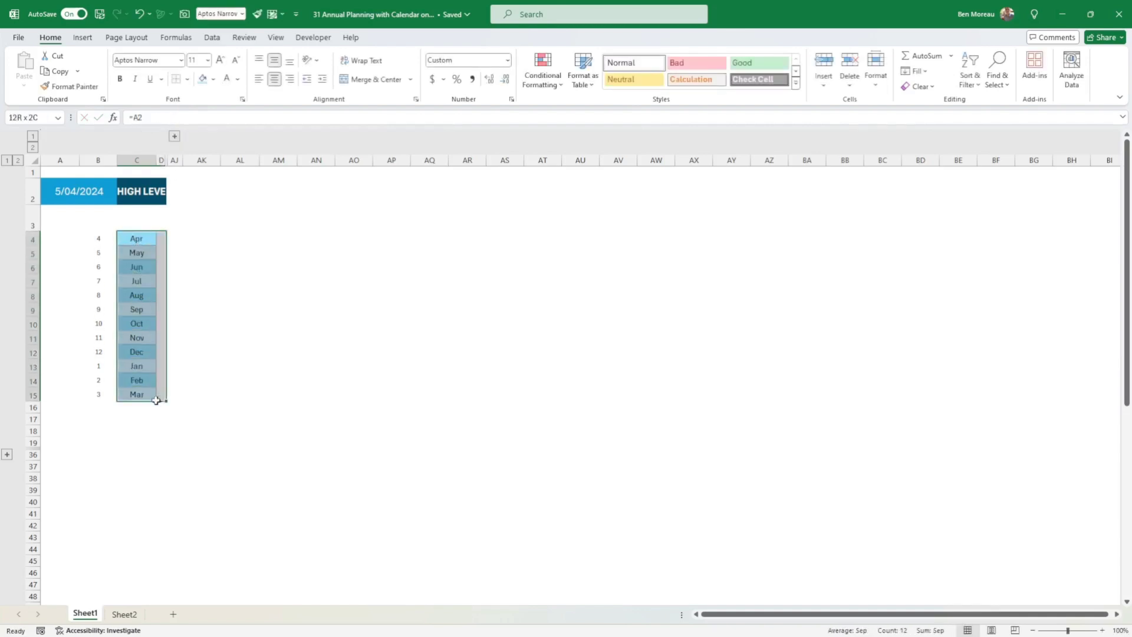
pyautogui.moveTo(141, 239); pyautogui.dragTo(151, 395)
pyautogui.click(145, 238)
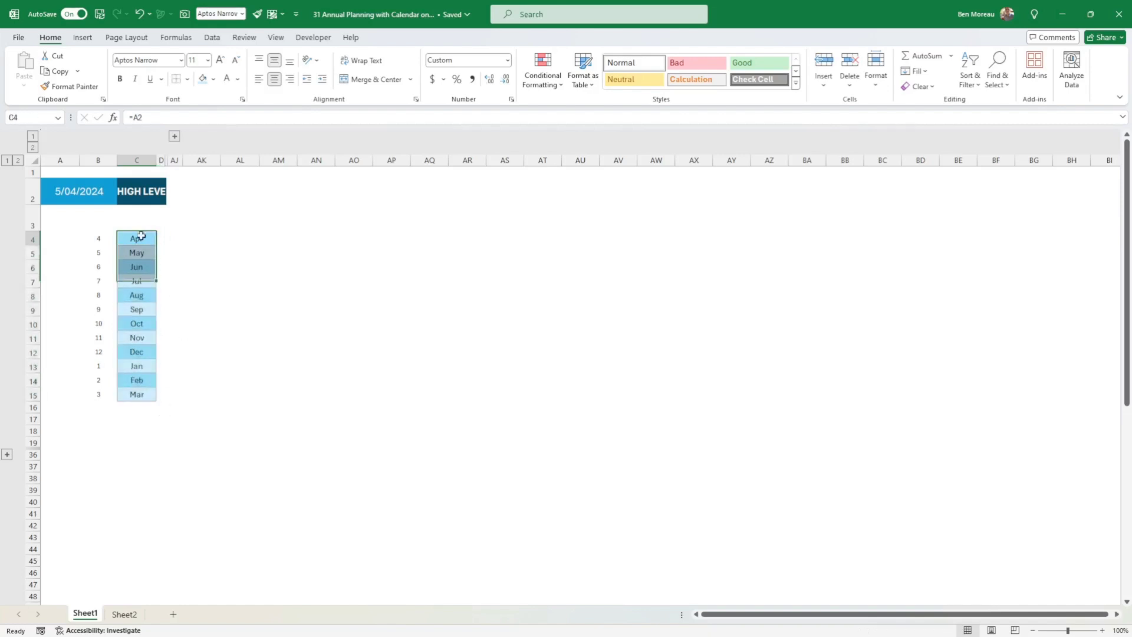
pyautogui.click(137, 251)
pyautogui.click(137, 238)
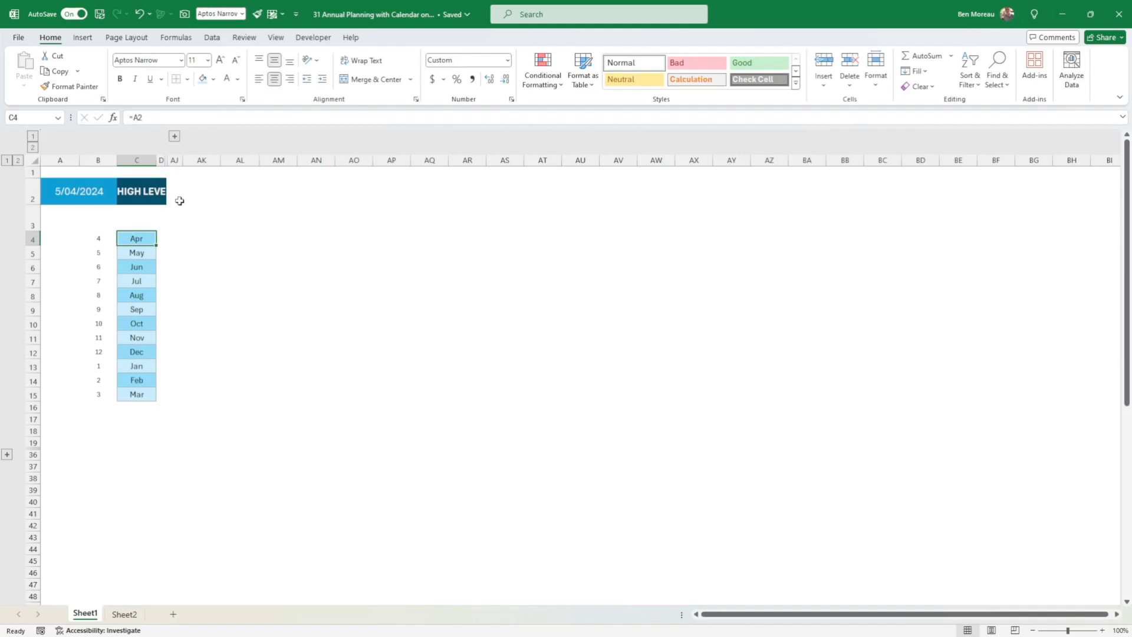
pyautogui.click(101, 240)
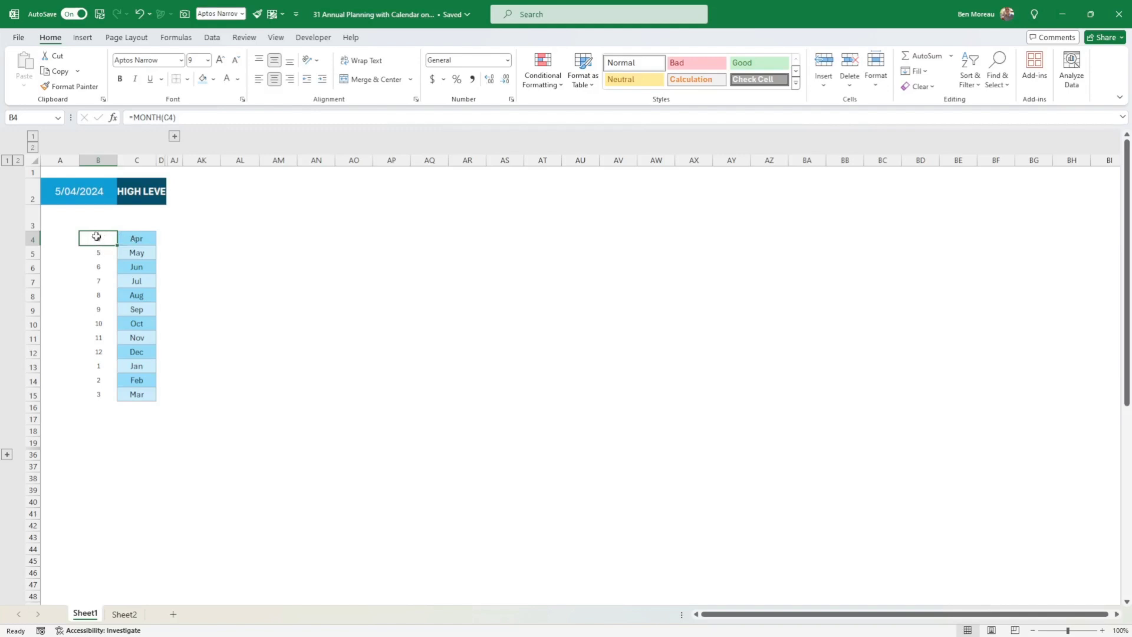
pyautogui.click(131, 239)
pyautogui.click(102, 238)
pyautogui.moveTo(103, 240); pyautogui.dragTo(109, 321)
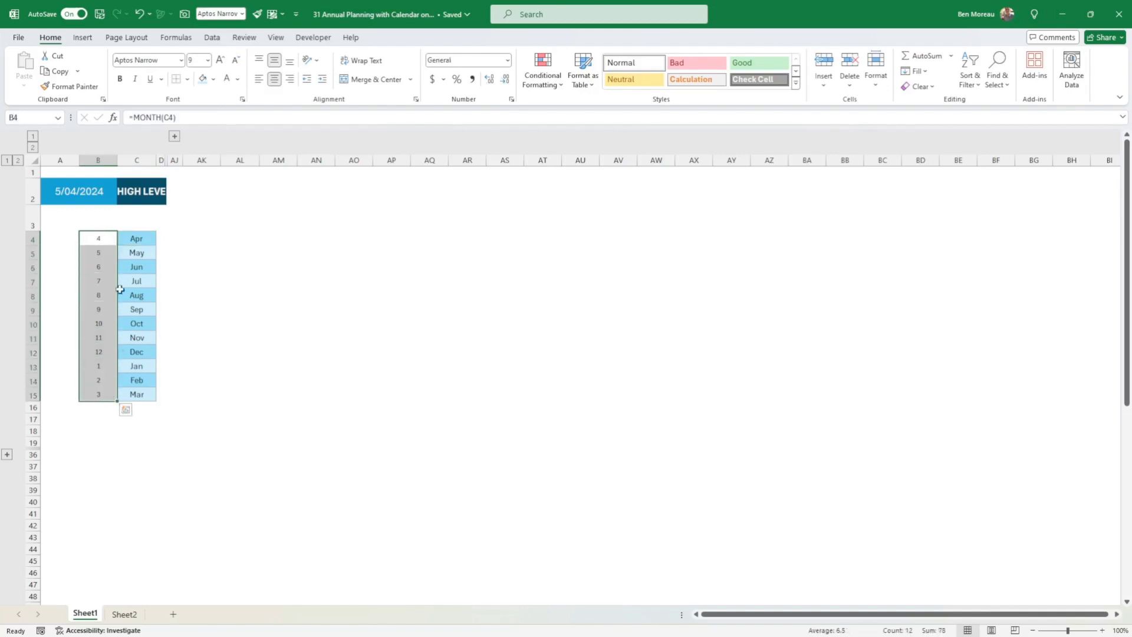
pyautogui.click(111, 241)
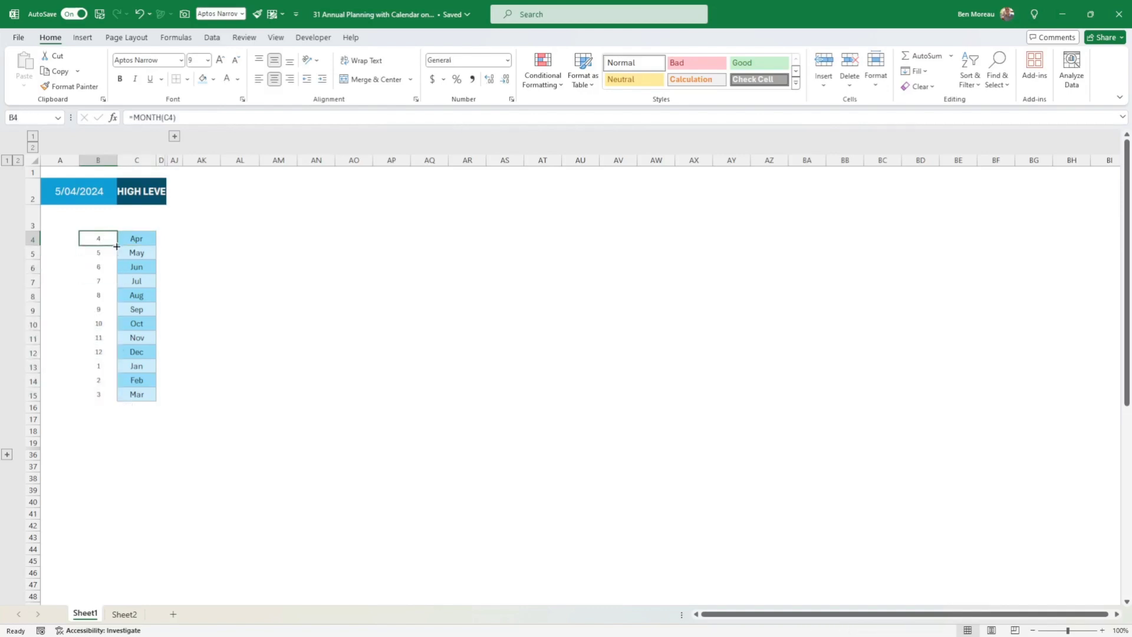
pyautogui.moveTo(116, 247); pyautogui.dragTo(117, 402)
pyautogui.click(97, 237)
# - Expand the hidden day columns E:AI and inspect the day formulas, including E4's DATE formula
pyautogui.click(147, 243)
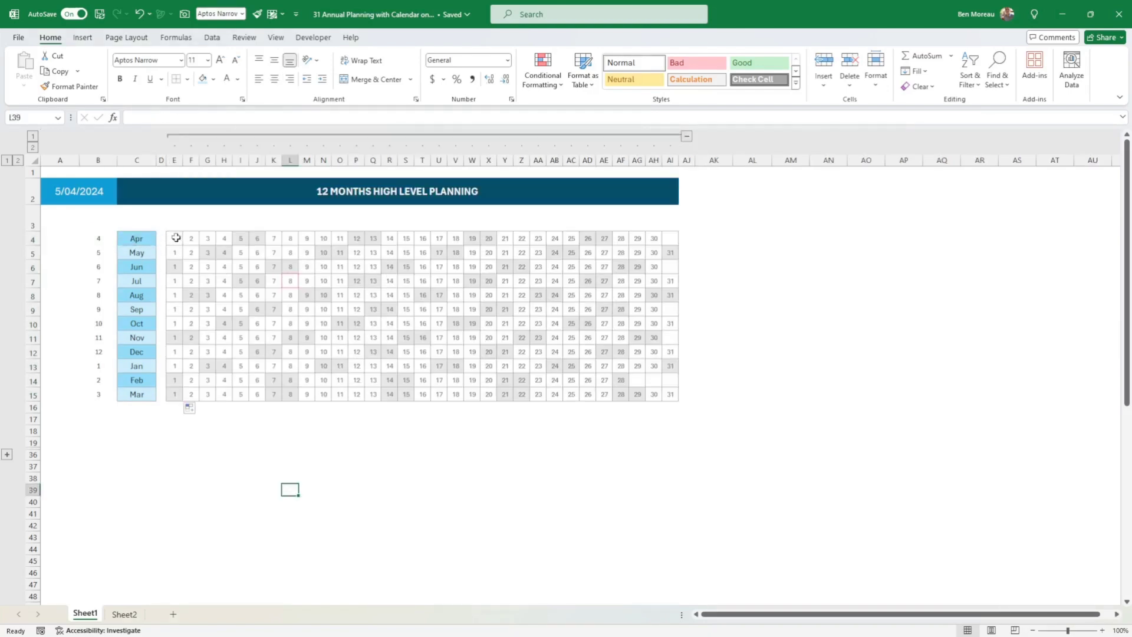
pyautogui.moveTo(176, 237); pyautogui.dragTo(668, 392)
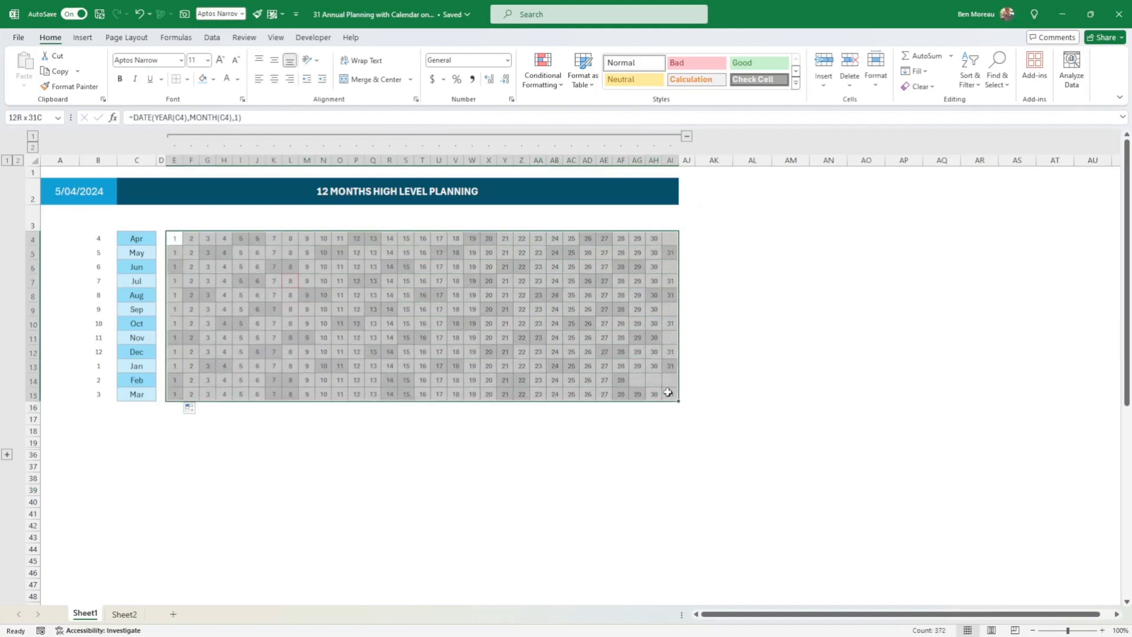
pyautogui.click(340, 295)
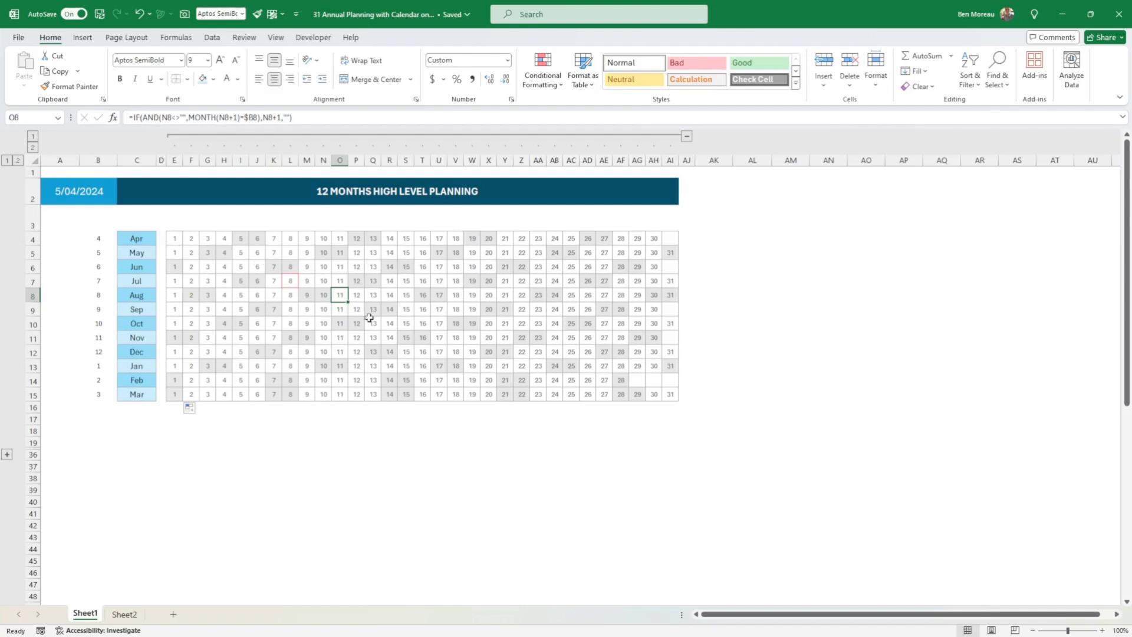
pyautogui.click(176, 238)
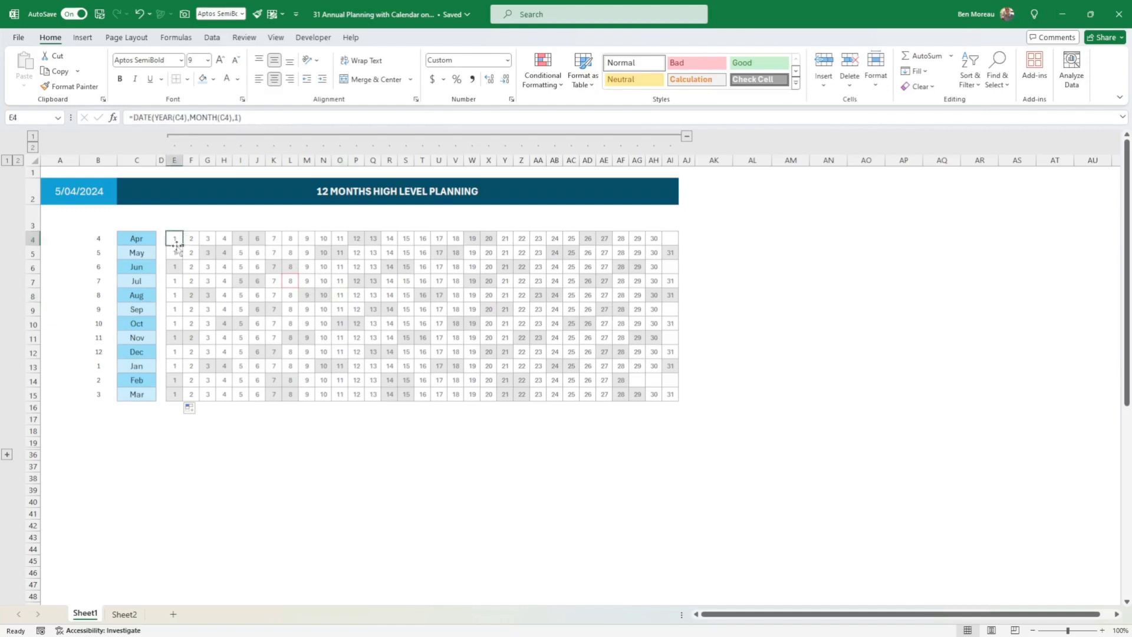
pyautogui.doubleClick(175, 240)
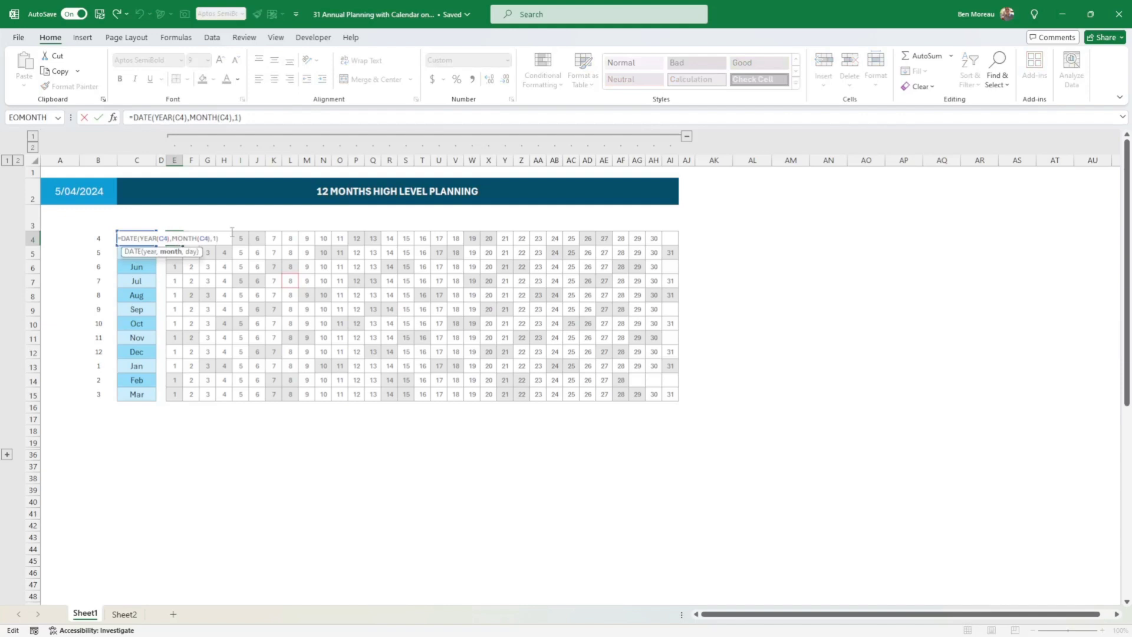
pyautogui.press('Escape')
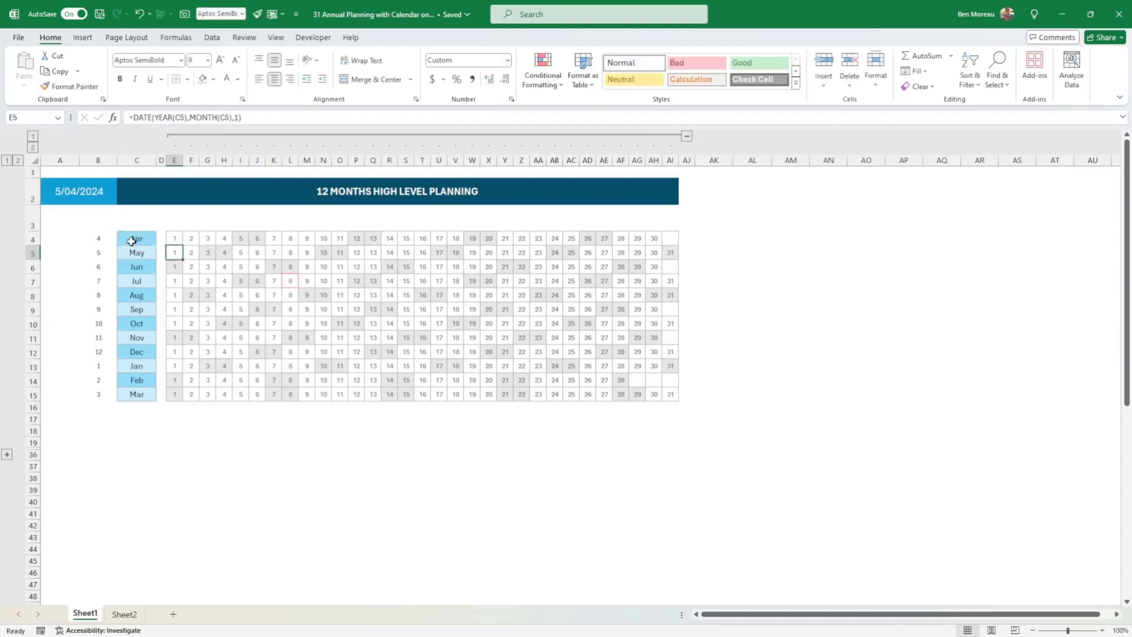
# - Trace E4's DATE formula to the Apr label, trying then discarding a day-argument change
pyautogui.click(131, 240)
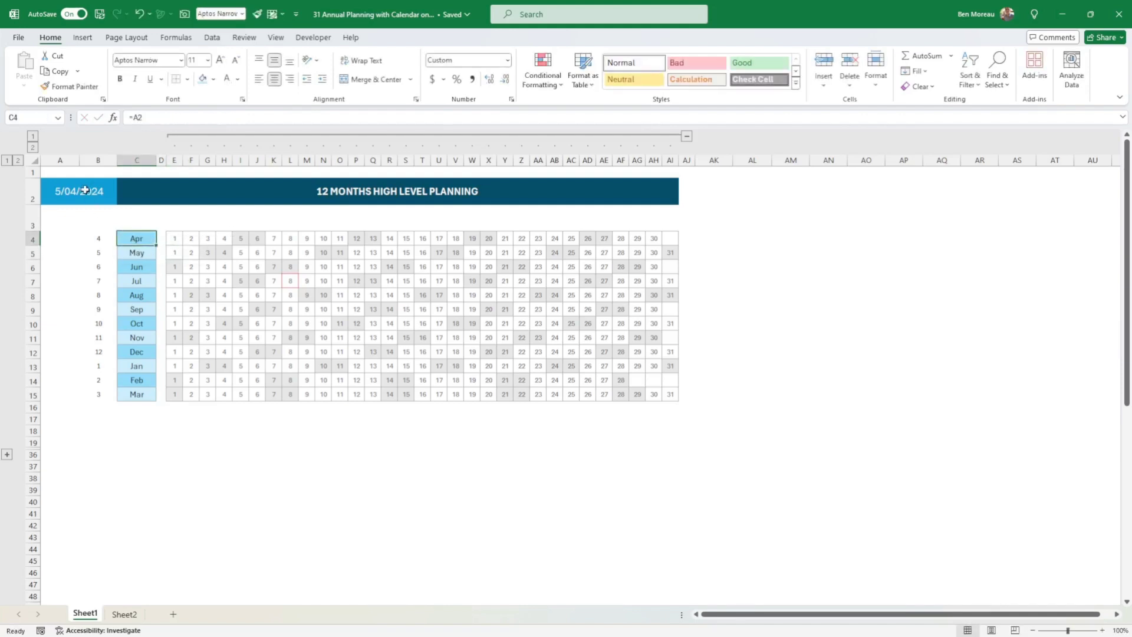
pyautogui.click(175, 238)
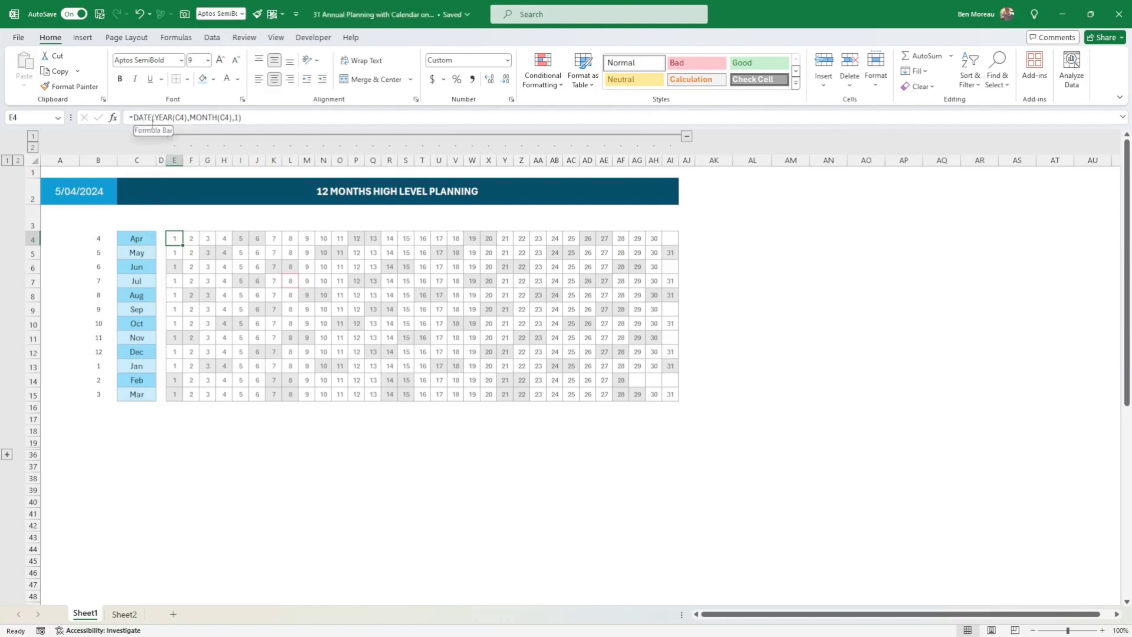
pyautogui.click(142, 240)
pyautogui.click(174, 239)
pyautogui.doubleClick(236, 117)
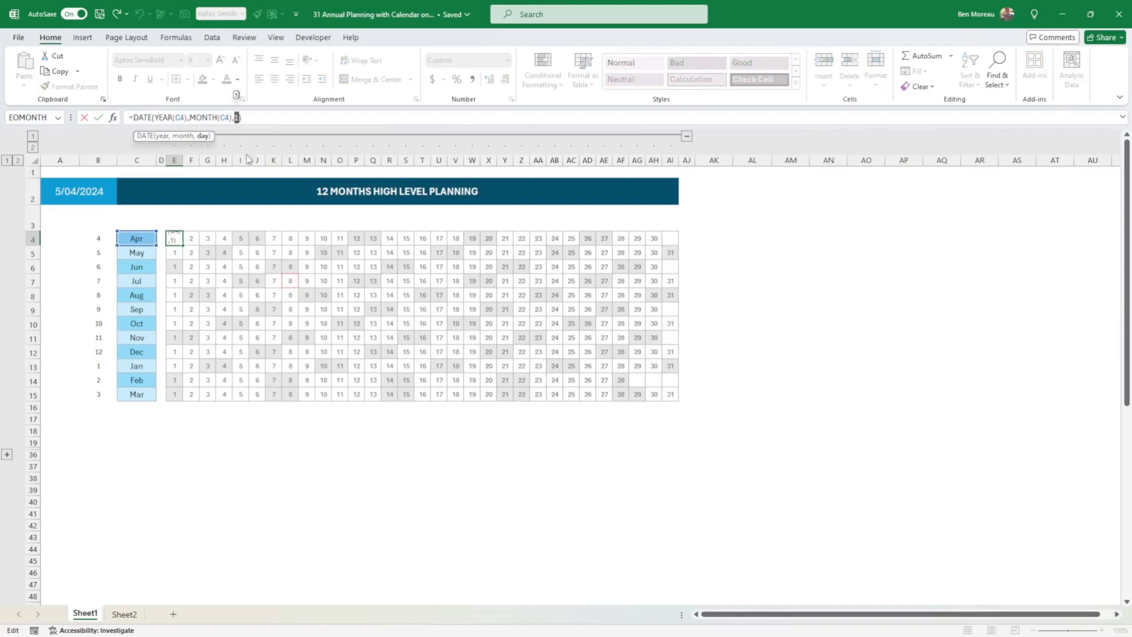
pyautogui.click(197, 240)
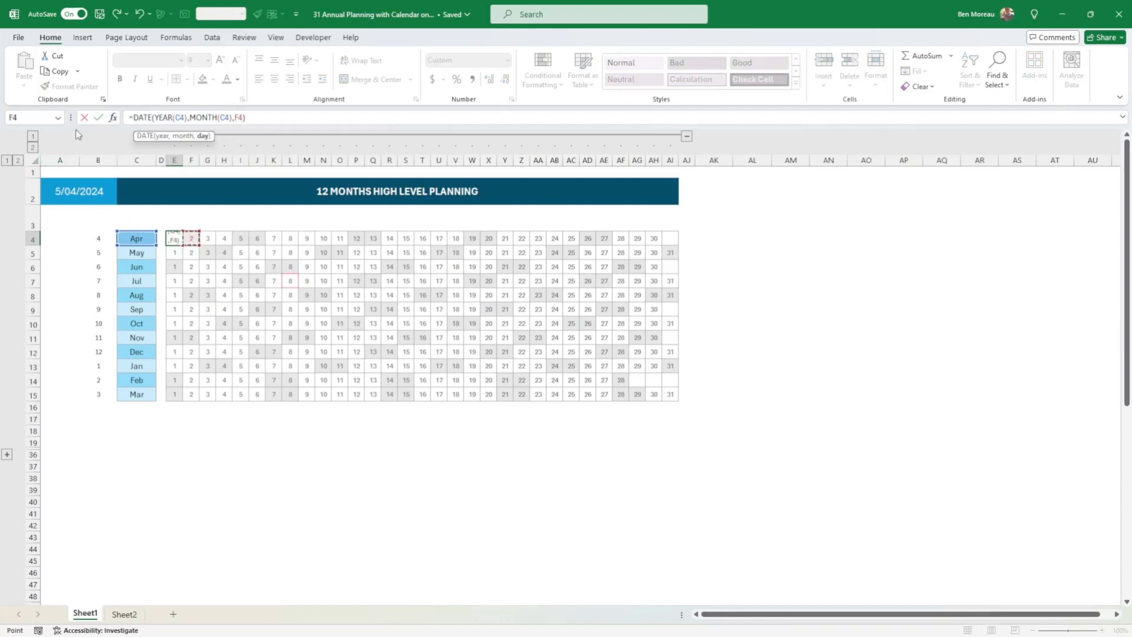
pyautogui.click(88, 119)
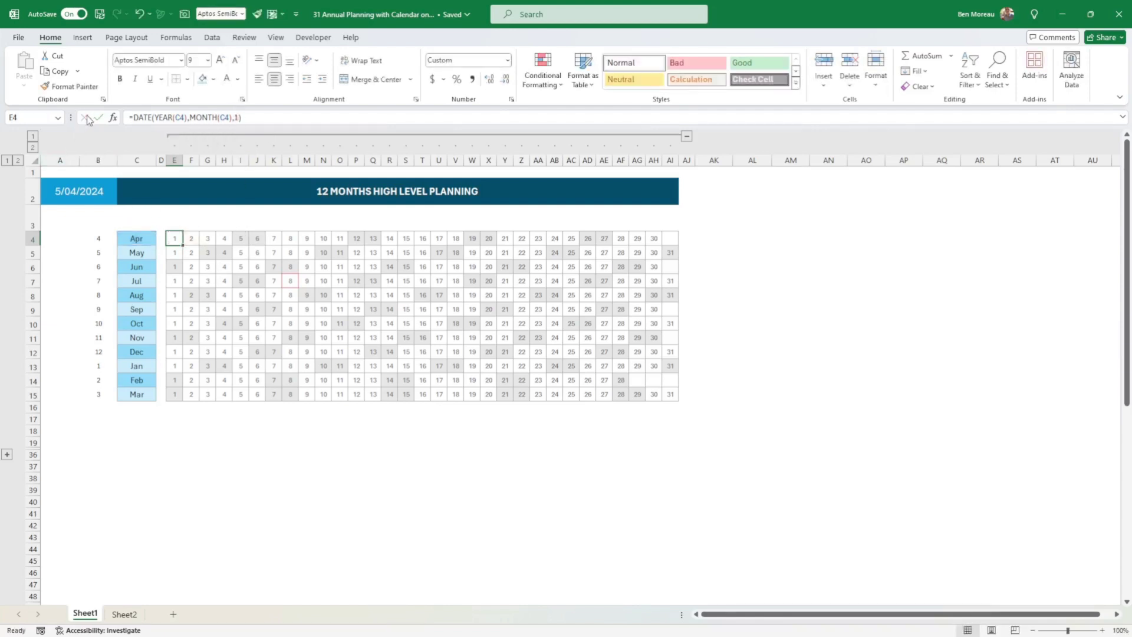
# - Fill the first-day formula from E4 down to E15 for all twelve months
pyautogui.click(193, 238)
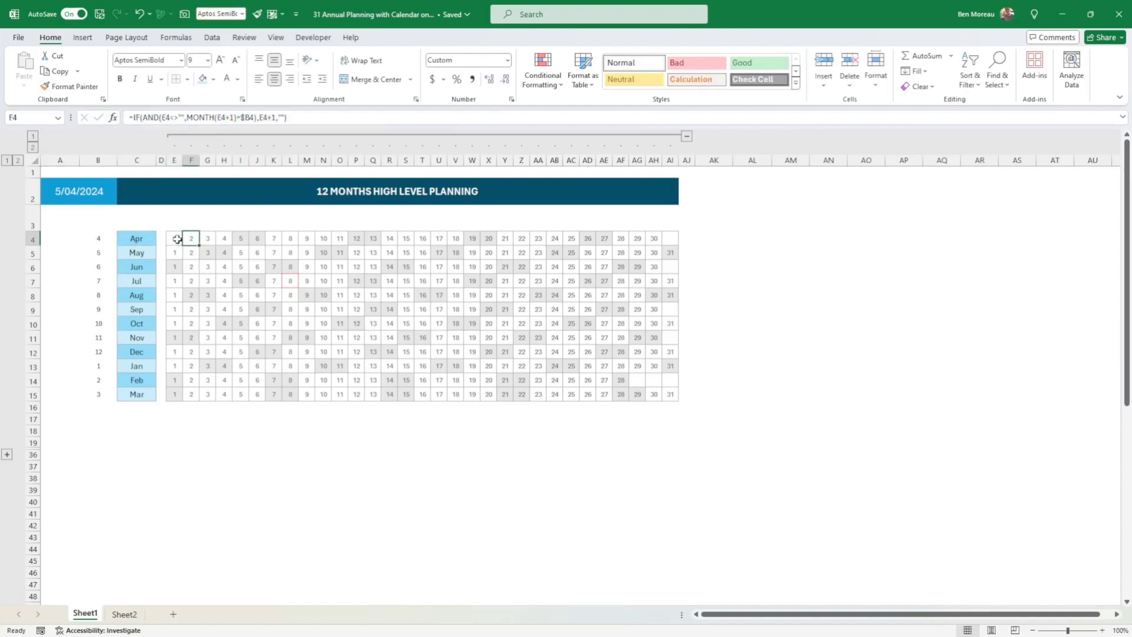
pyautogui.click(176, 238)
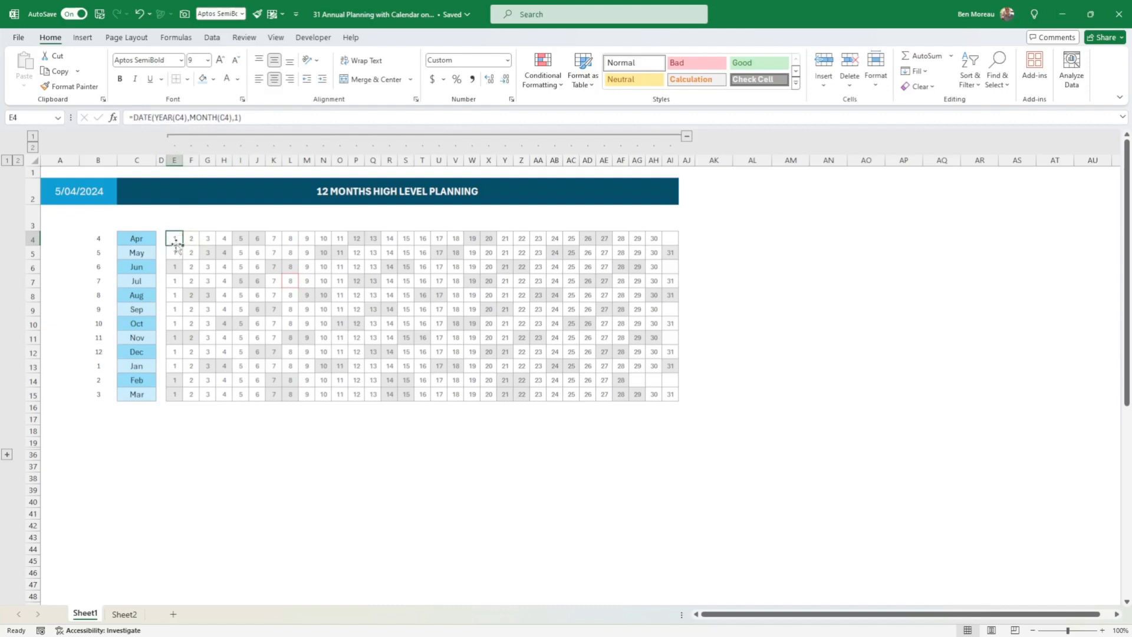
pyautogui.moveTo(181, 244); pyautogui.dragTo(177, 399)
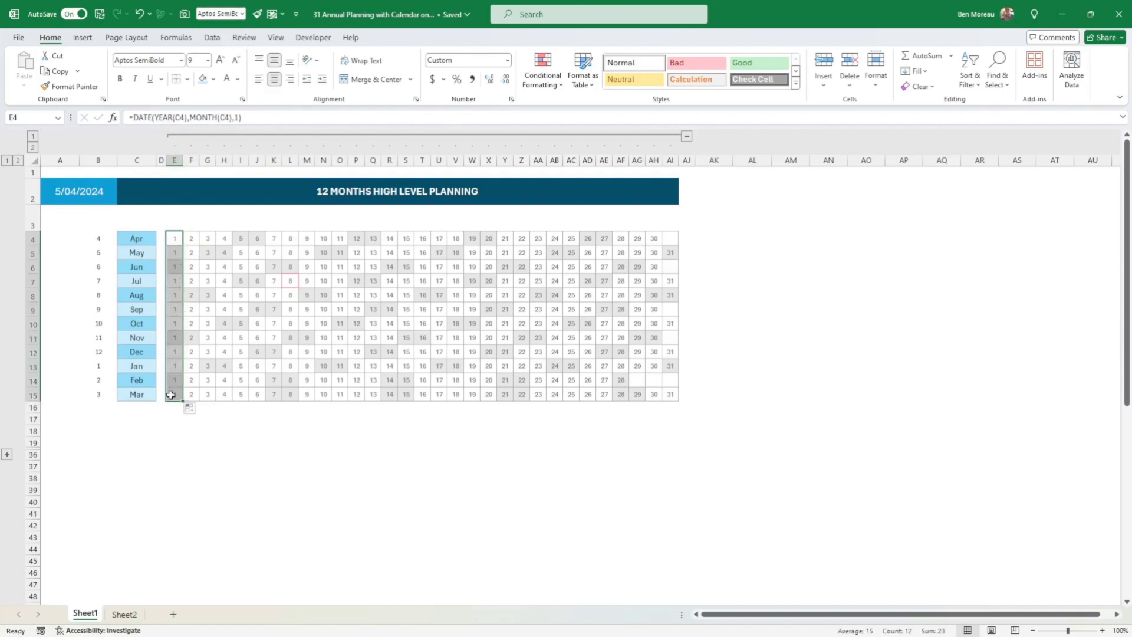
pyautogui.moveTo(173, 237); pyautogui.dragTo(177, 395)
pyautogui.moveTo(141, 238); pyautogui.dragTo(144, 395)
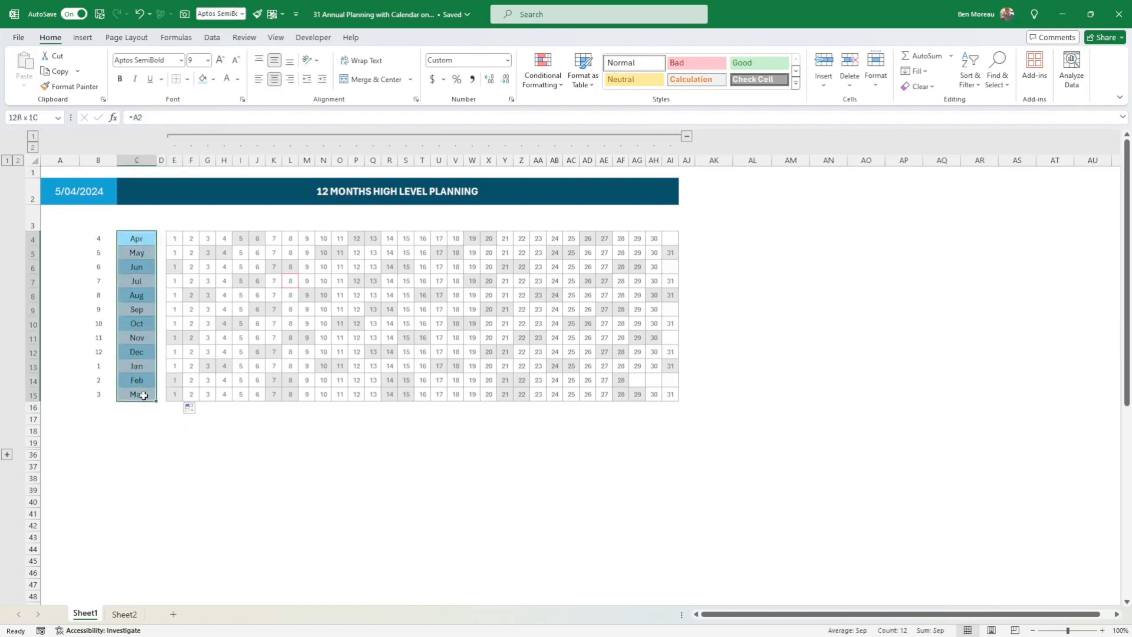
pyautogui.click(174, 238)
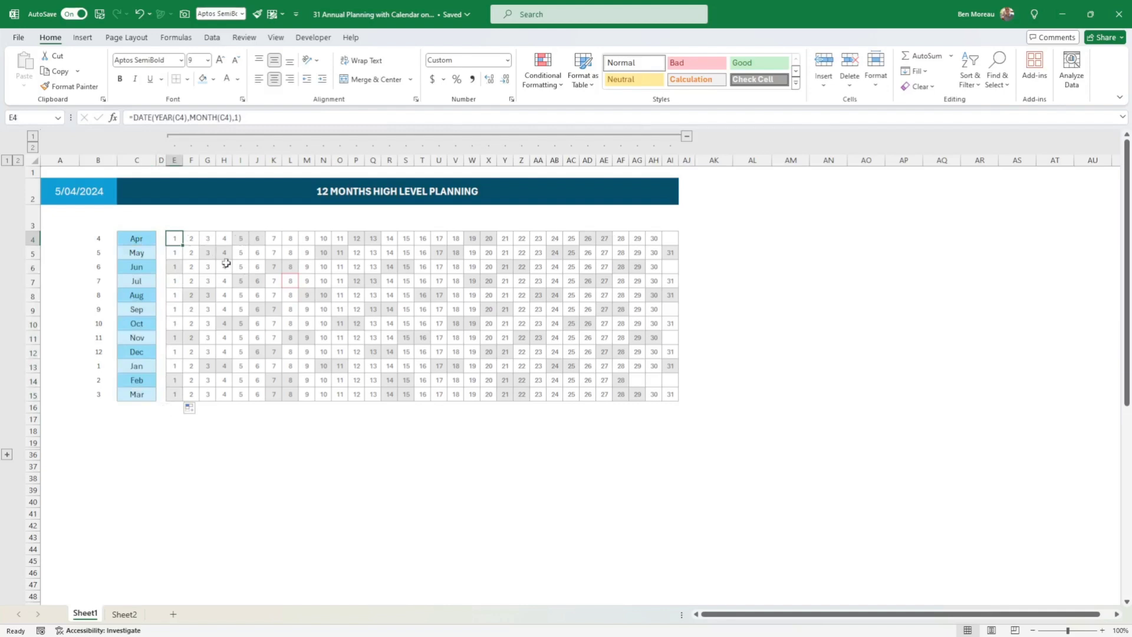
# - Inspect the next-day IF formulas across April's row from F4 to AI4
pyautogui.click(192, 239)
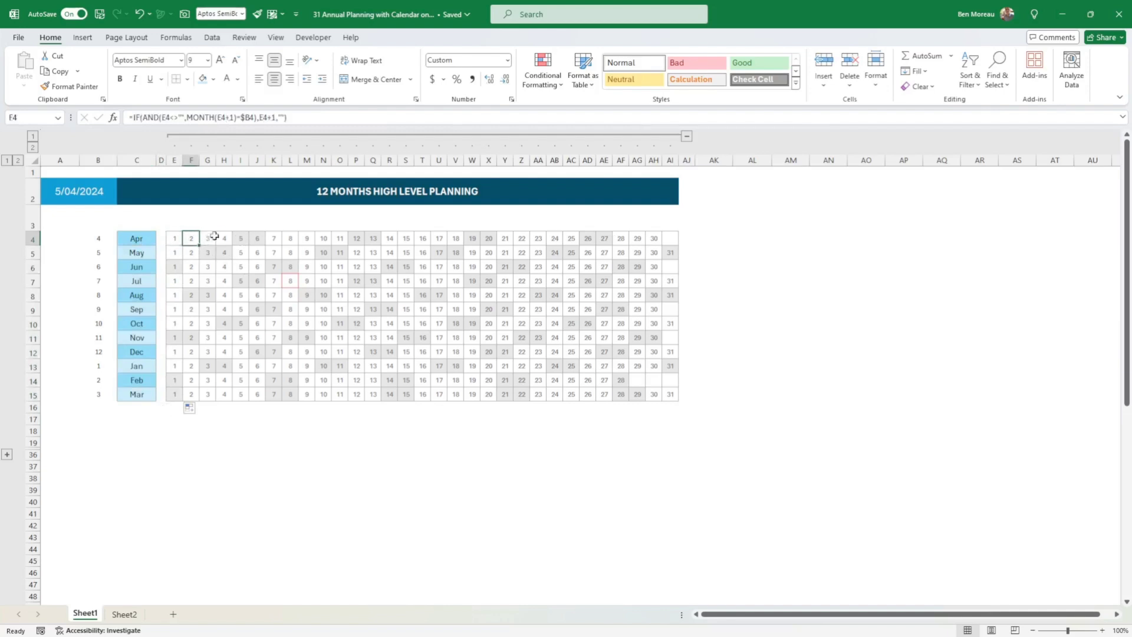
pyautogui.moveTo(175, 238); pyautogui.dragTo(659, 236)
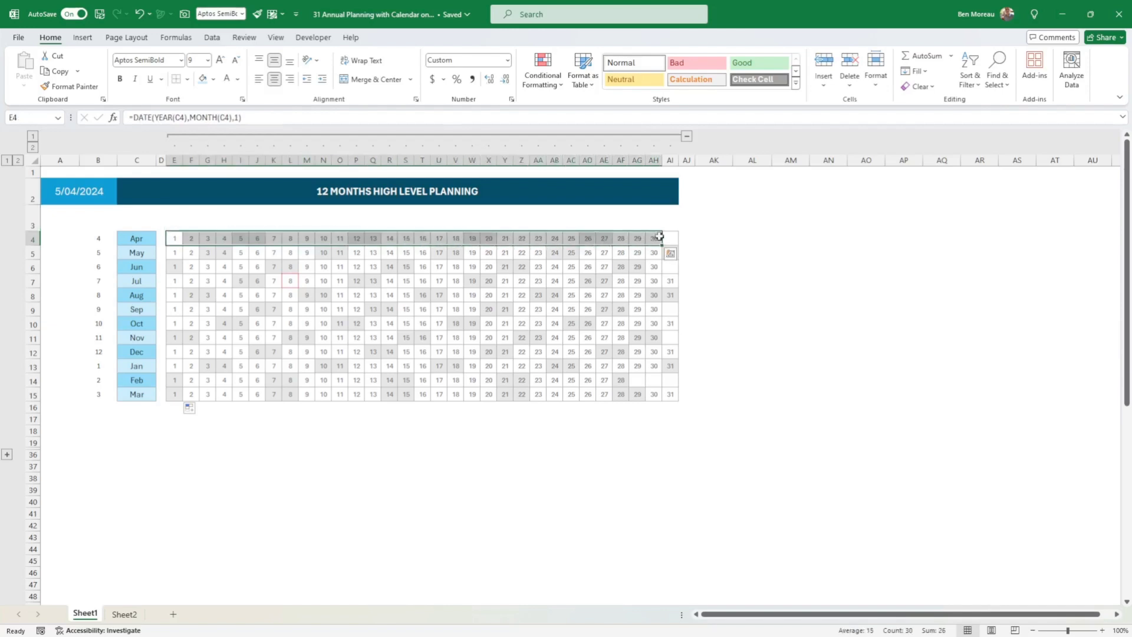
pyautogui.click(672, 237)
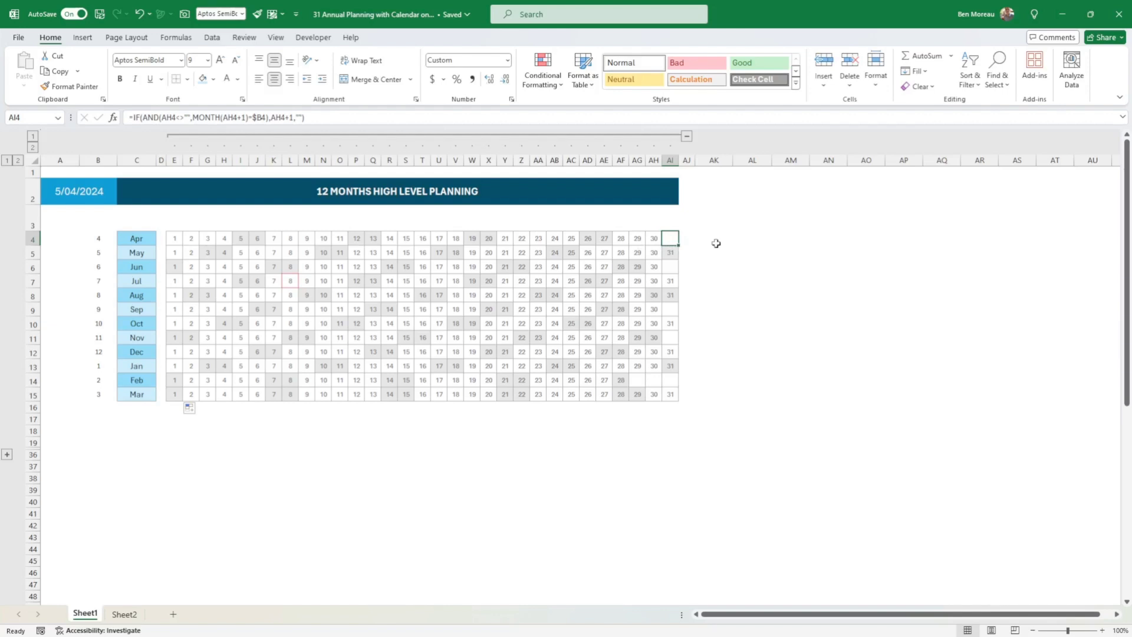
pyautogui.click(191, 239)
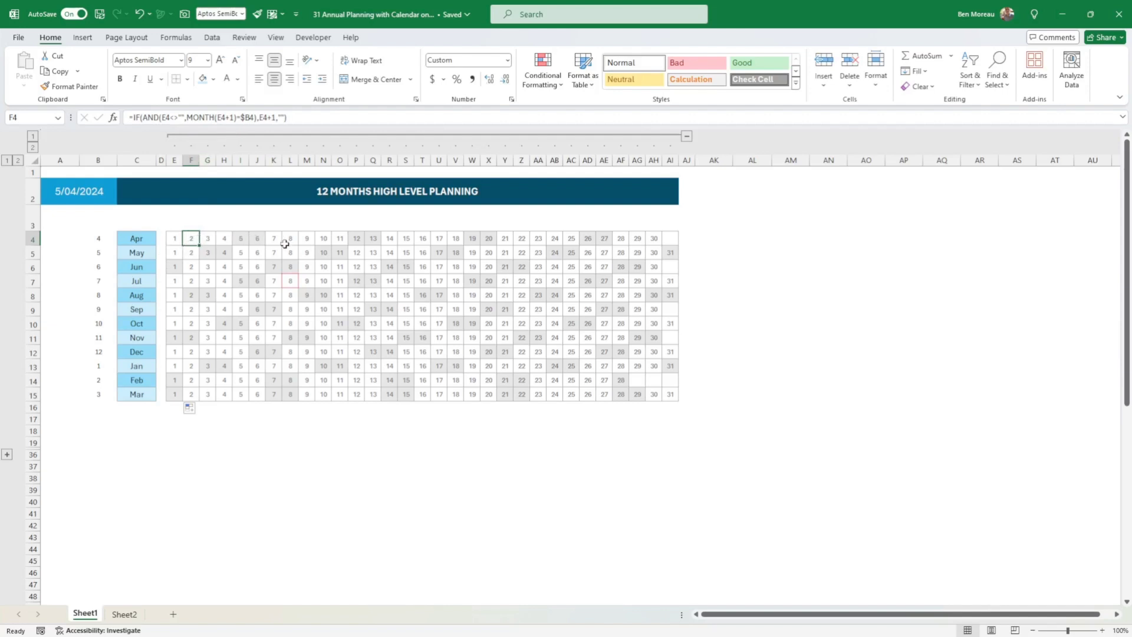
pyautogui.click(96, 238)
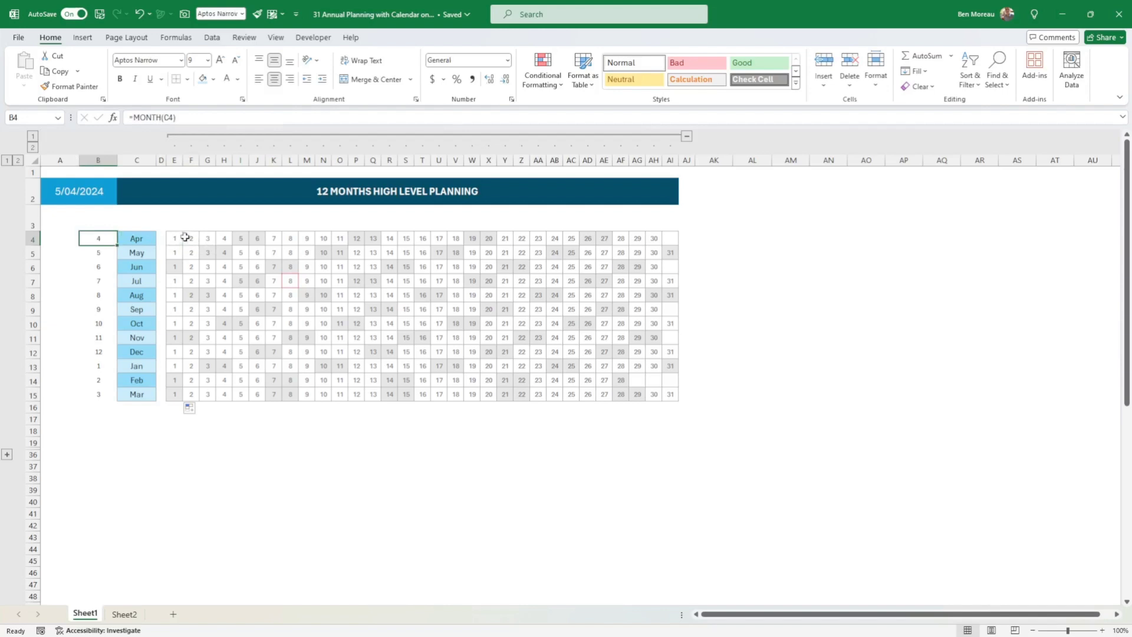
pyautogui.moveTo(174, 238); pyautogui.dragTo(665, 239)
pyautogui.click(666, 237)
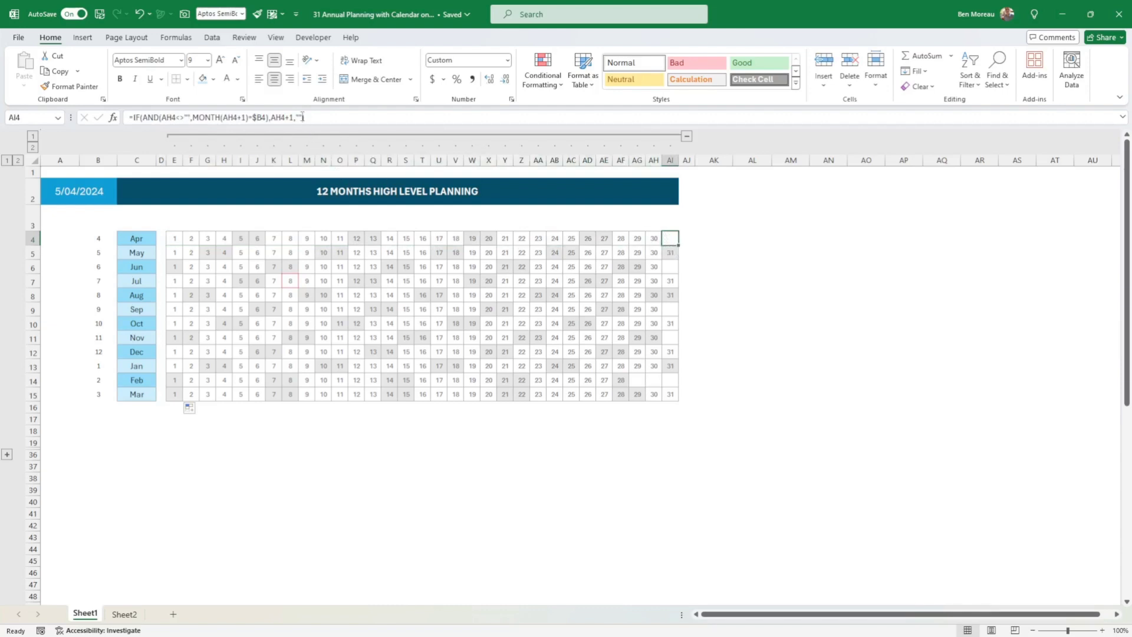
pyautogui.click(172, 253)
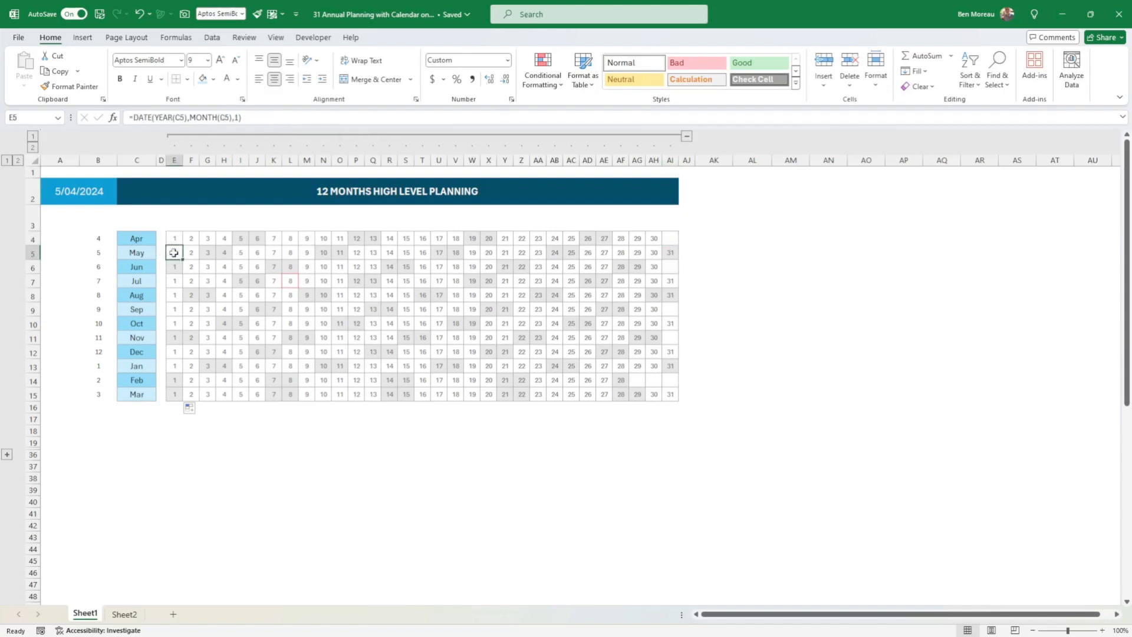
pyautogui.moveTo(174, 254); pyautogui.dragTo(669, 261)
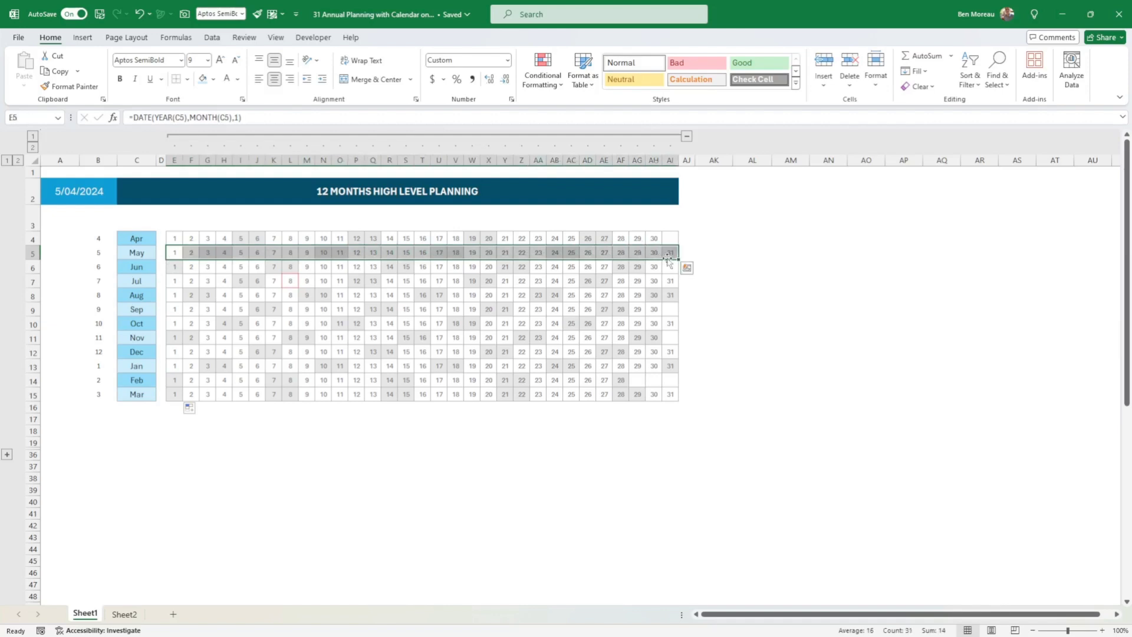
pyautogui.click(639, 380)
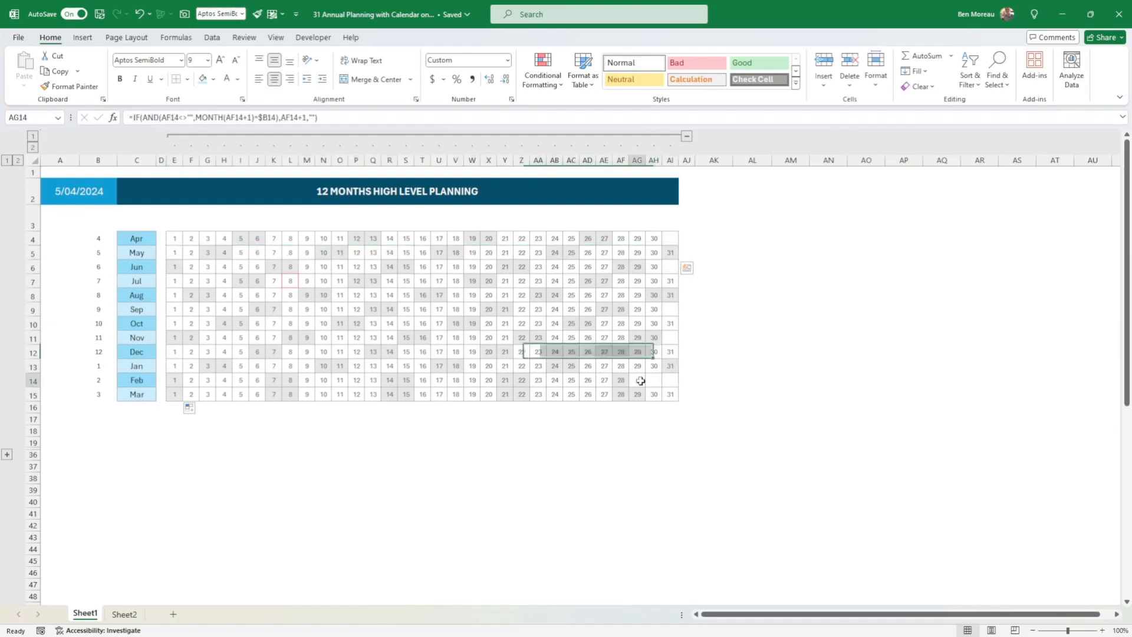
pyautogui.click(458, 352)
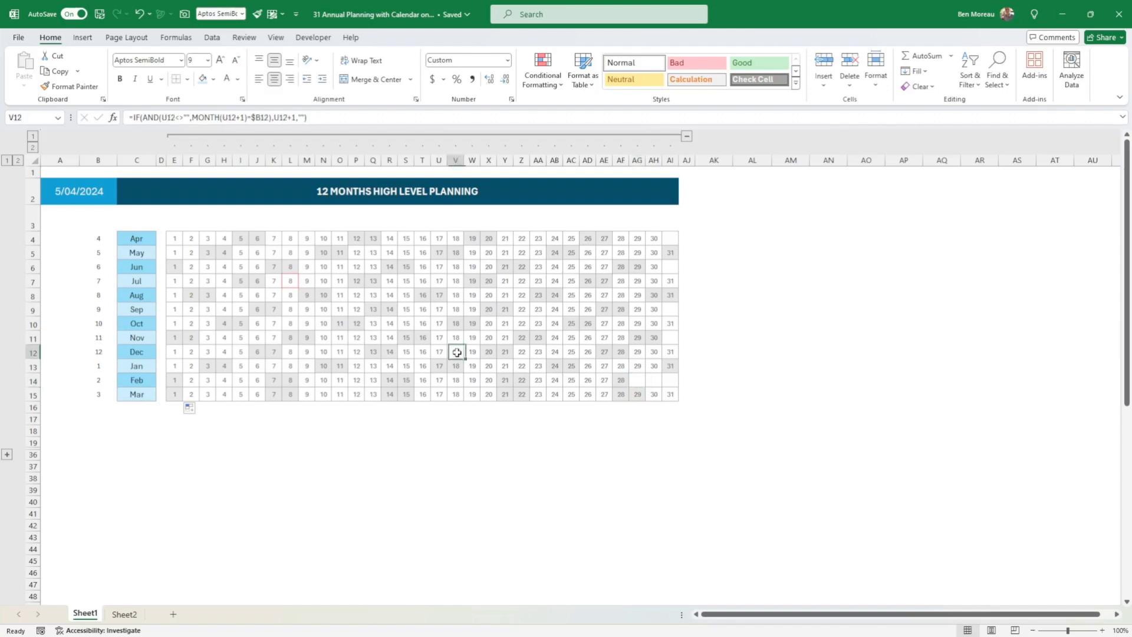
pyautogui.click(175, 242)
pyautogui.moveTo(175, 241); pyautogui.dragTo(672, 241)
pyautogui.click(671, 393)
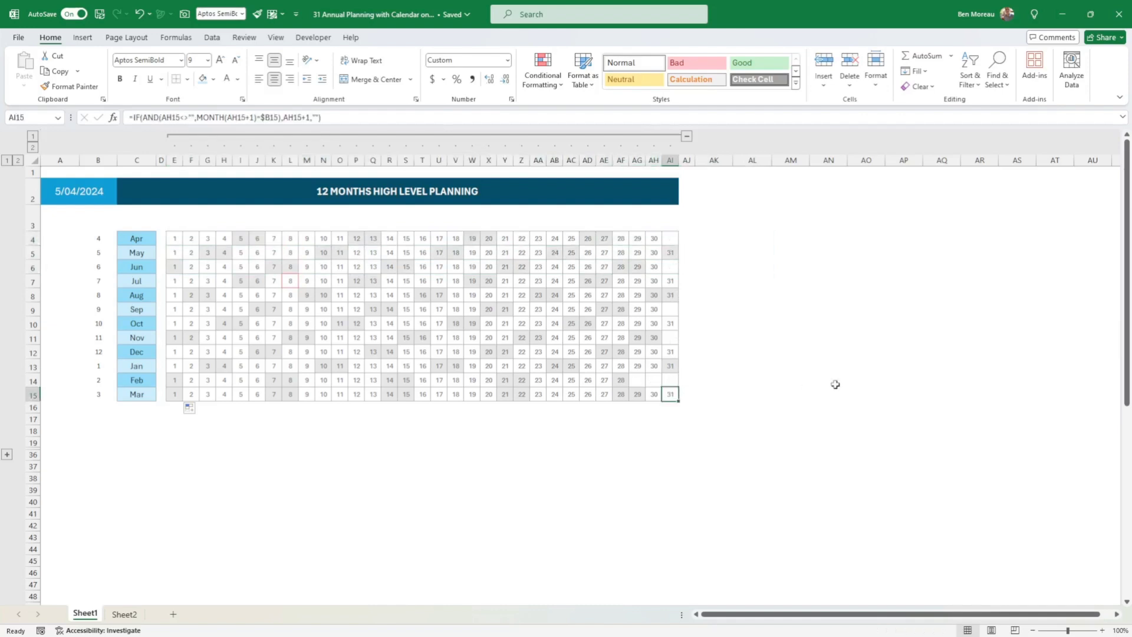
pyautogui.click(858, 366)
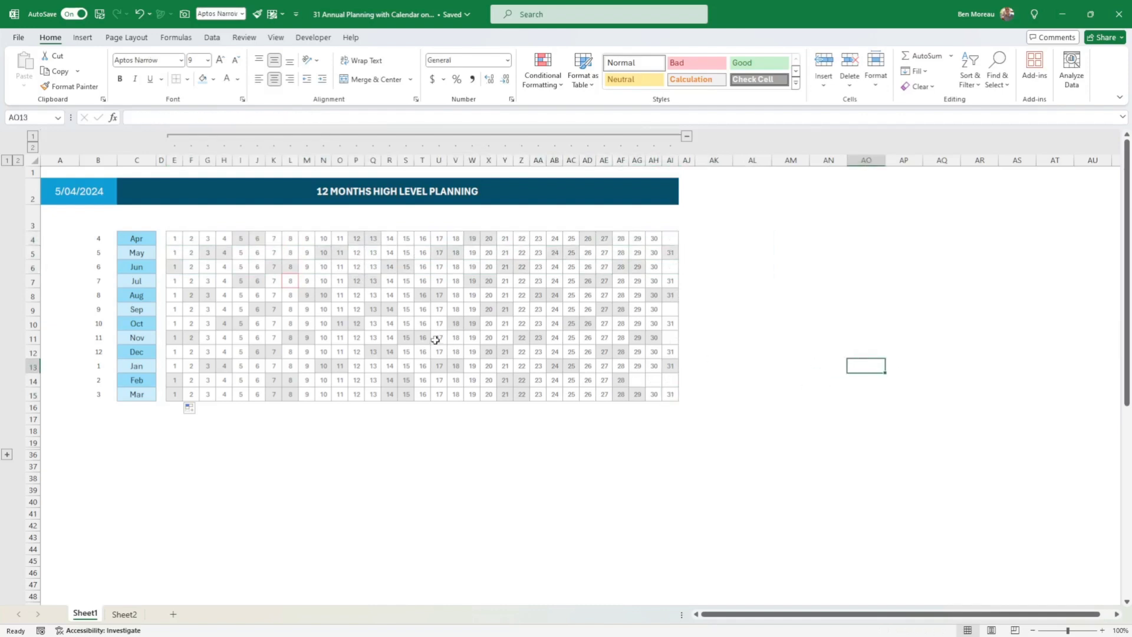
# - Apply All Borders to the empty rows 34–35 of the event table
pyautogui.click(293, 278)
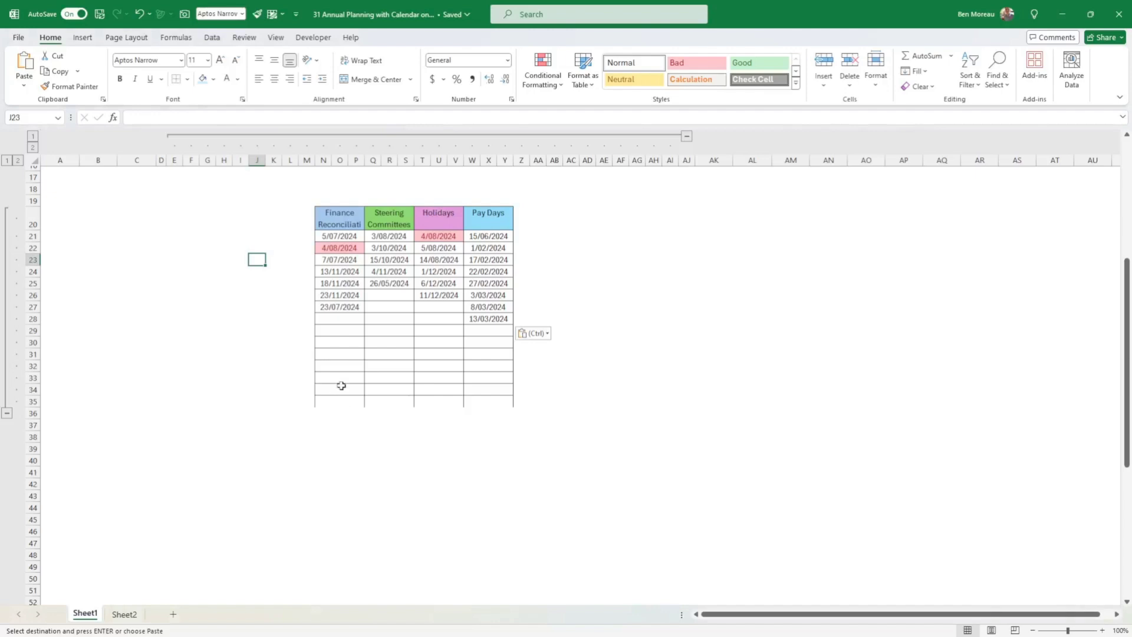
pyautogui.moveTo(340, 390); pyautogui.dragTo(509, 401)
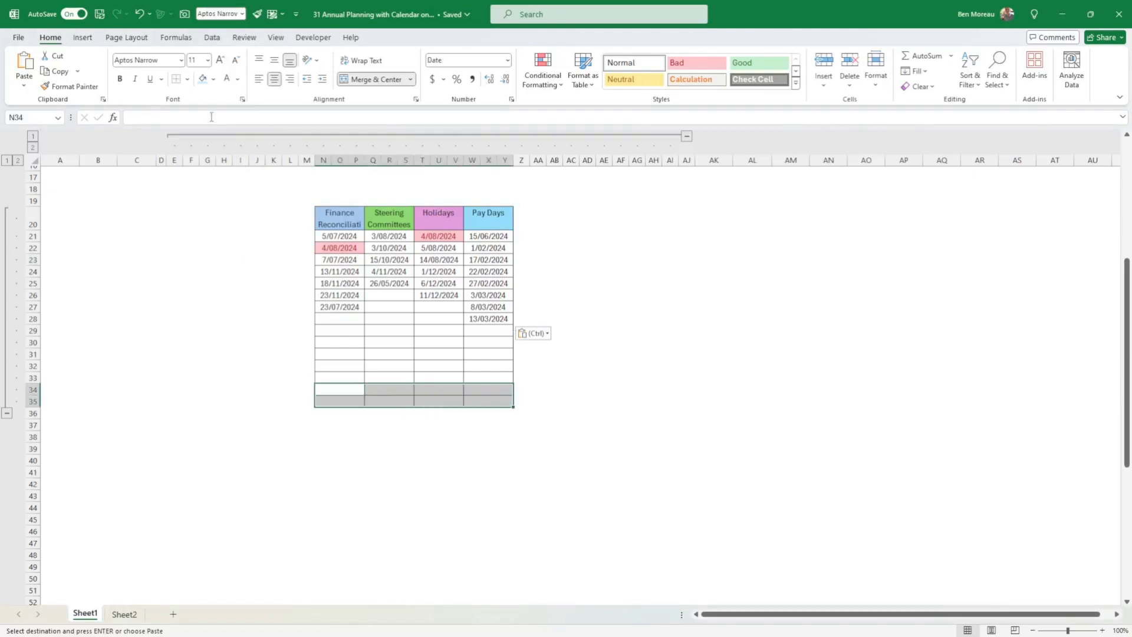
pyautogui.click(187, 79)
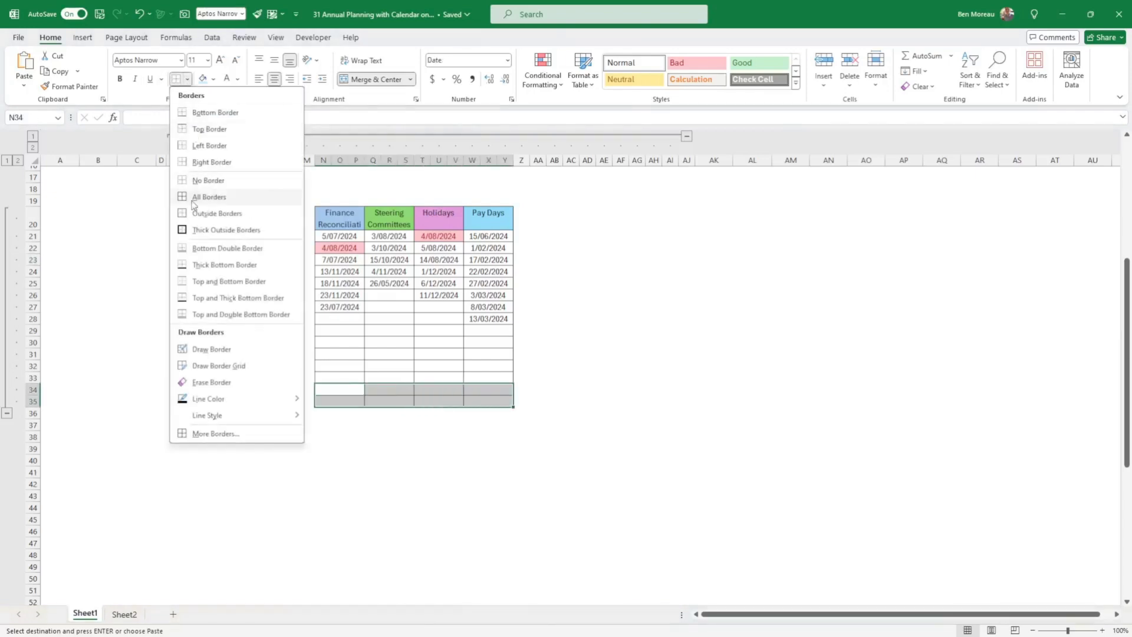
pyautogui.click(196, 198)
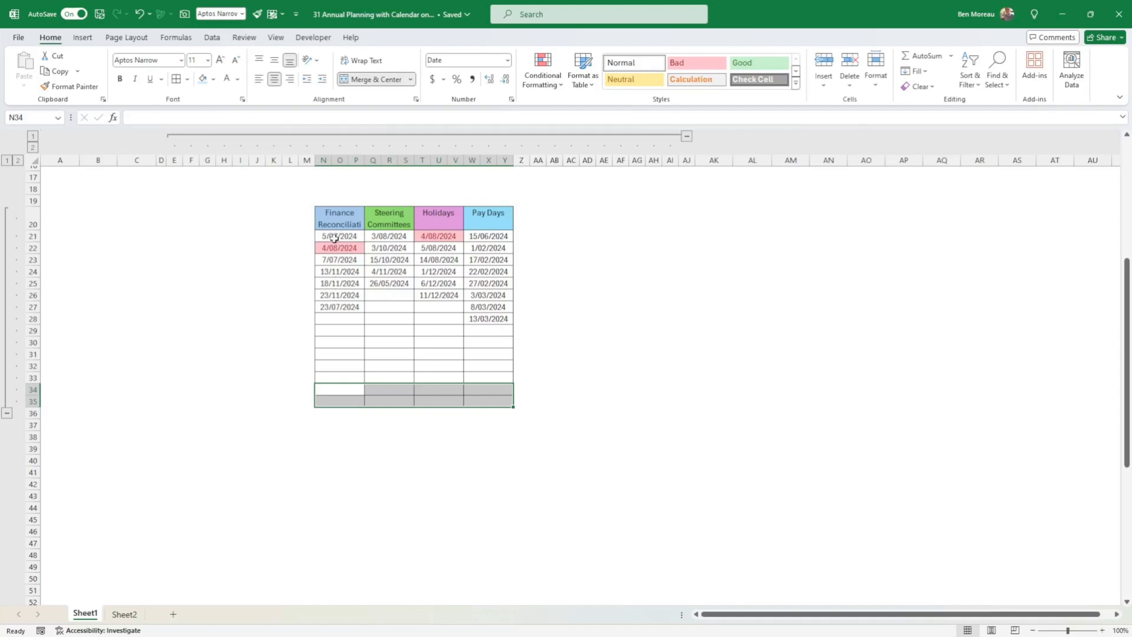
# - Select the first Finance Reconciliation date in the event table
pyautogui.scroll(3, 334, 237)
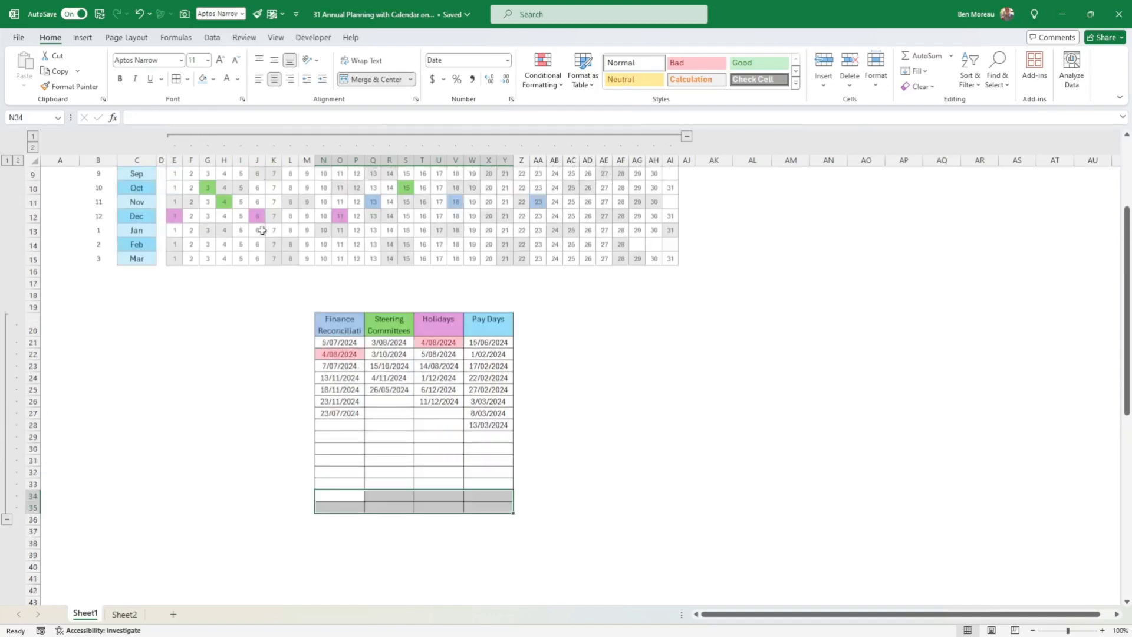
pyautogui.scroll(-2, 428, 262)
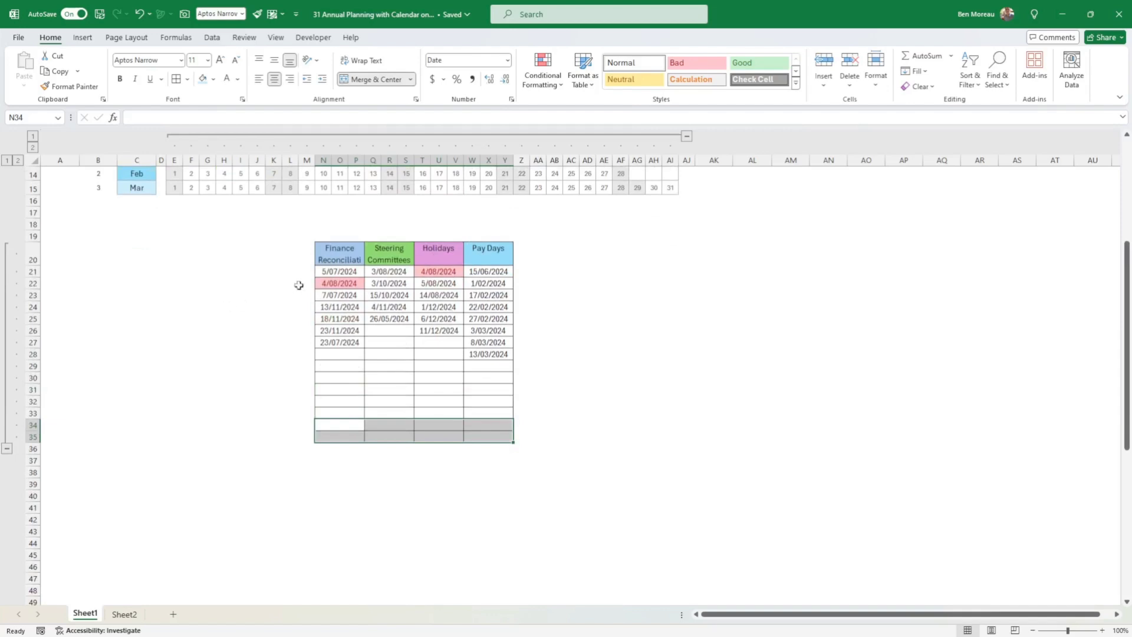
pyautogui.click(317, 271)
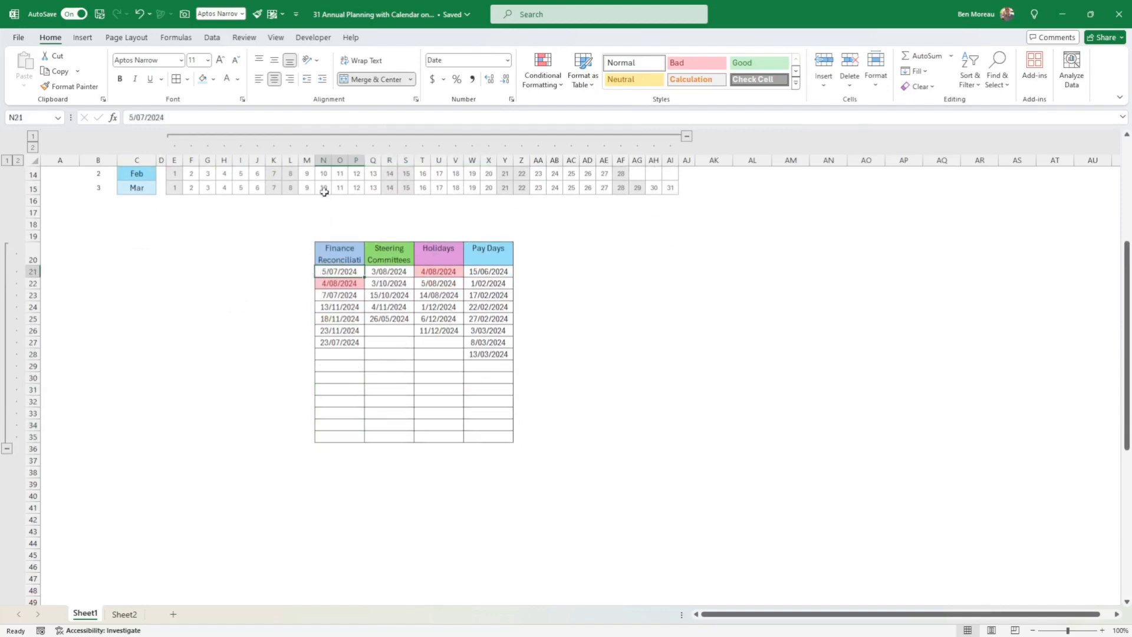
pyautogui.moveTo(323, 187); pyautogui.dragTo(351, 187)
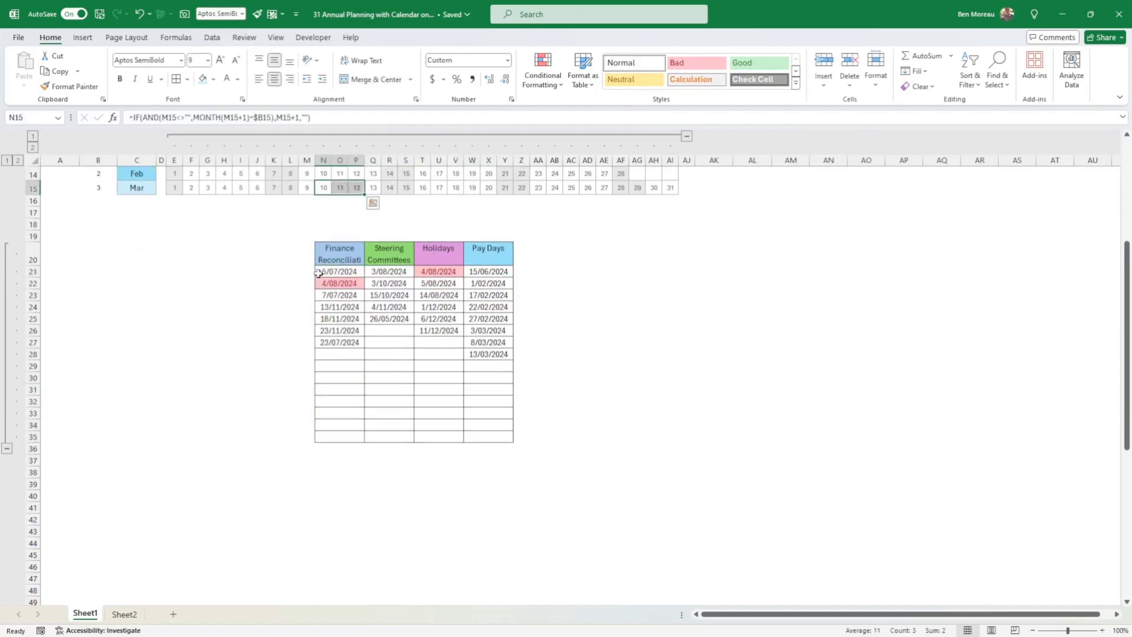
pyautogui.click(319, 273)
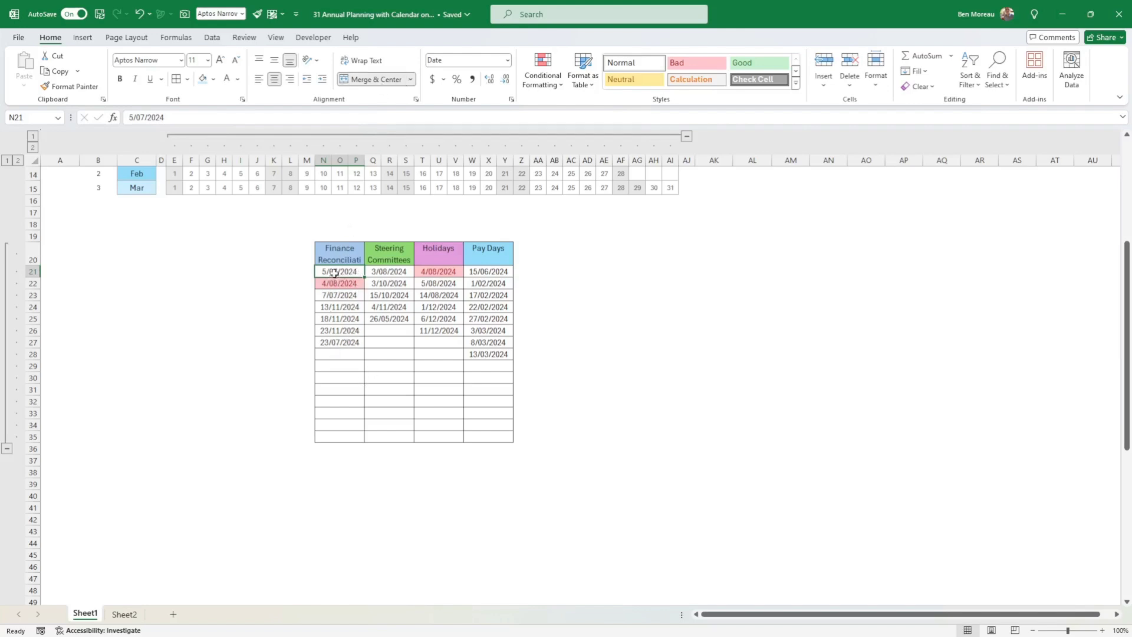
pyautogui.moveTo(341, 255); pyautogui.dragTo(522, 255)
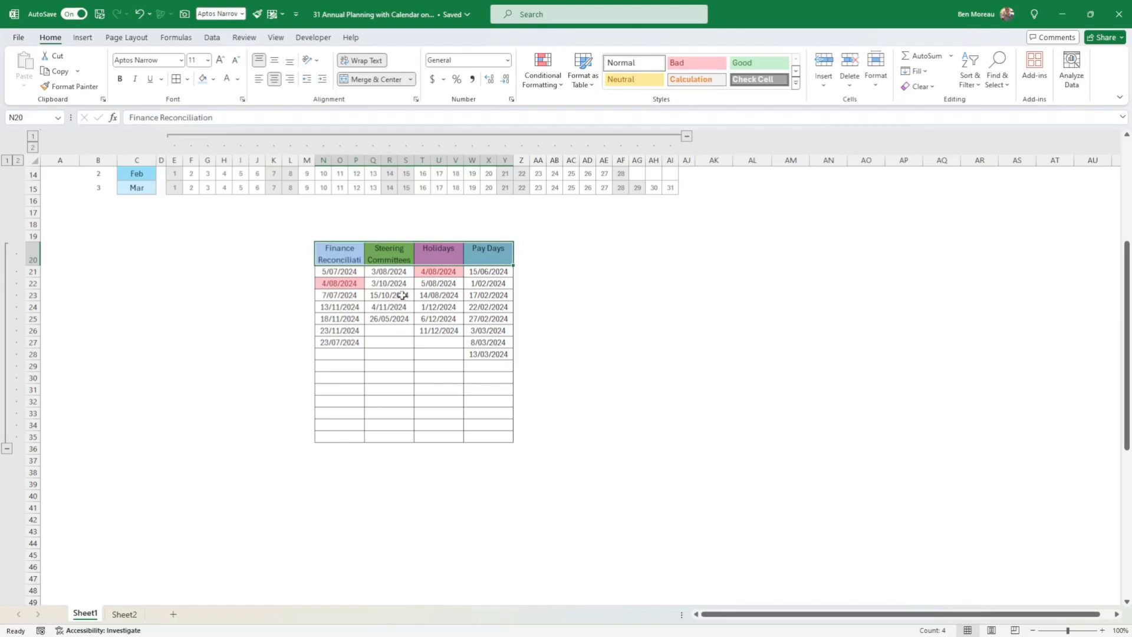
pyautogui.click(349, 252)
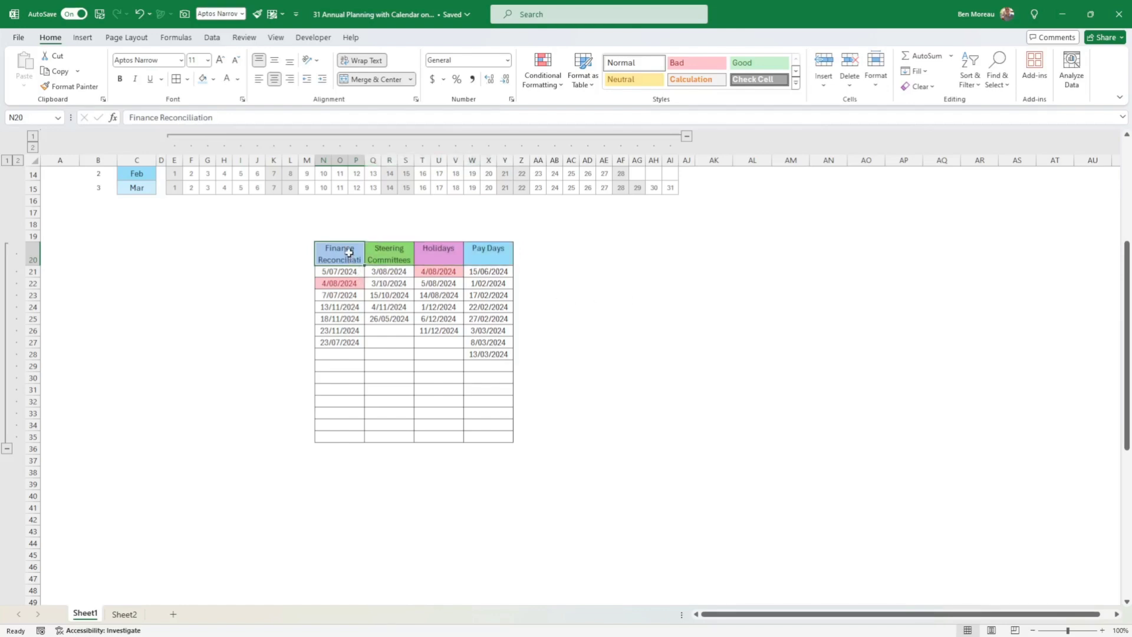
pyautogui.moveTo(349, 253); pyautogui.dragTo(454, 254)
pyautogui.moveTo(479, 254); pyautogui.dragTo(480, 254)
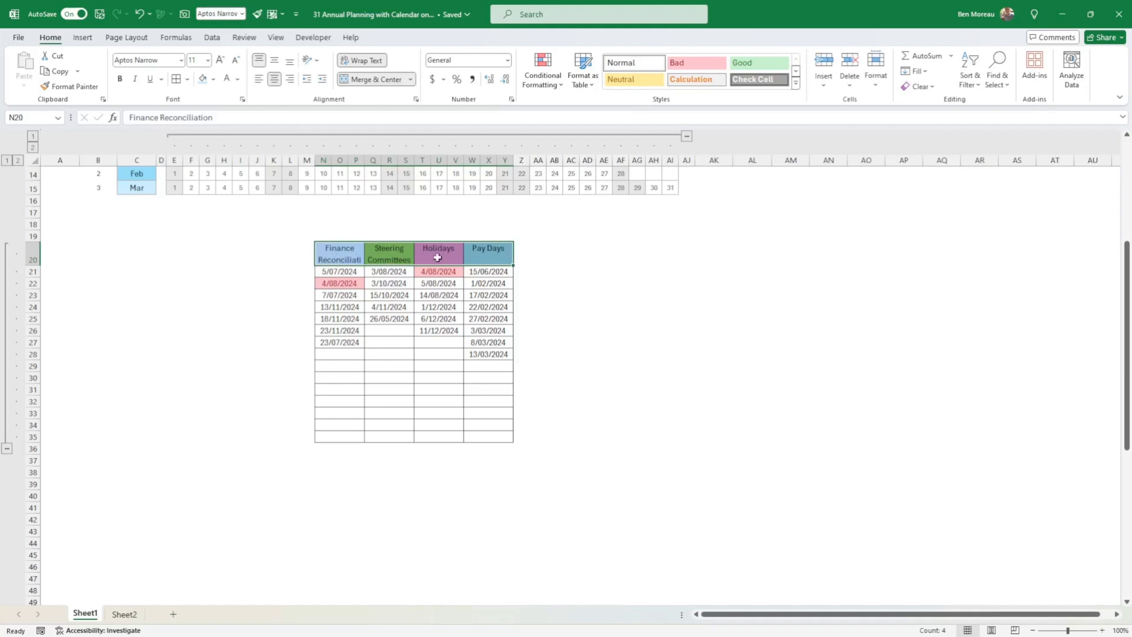
pyautogui.click(331, 255)
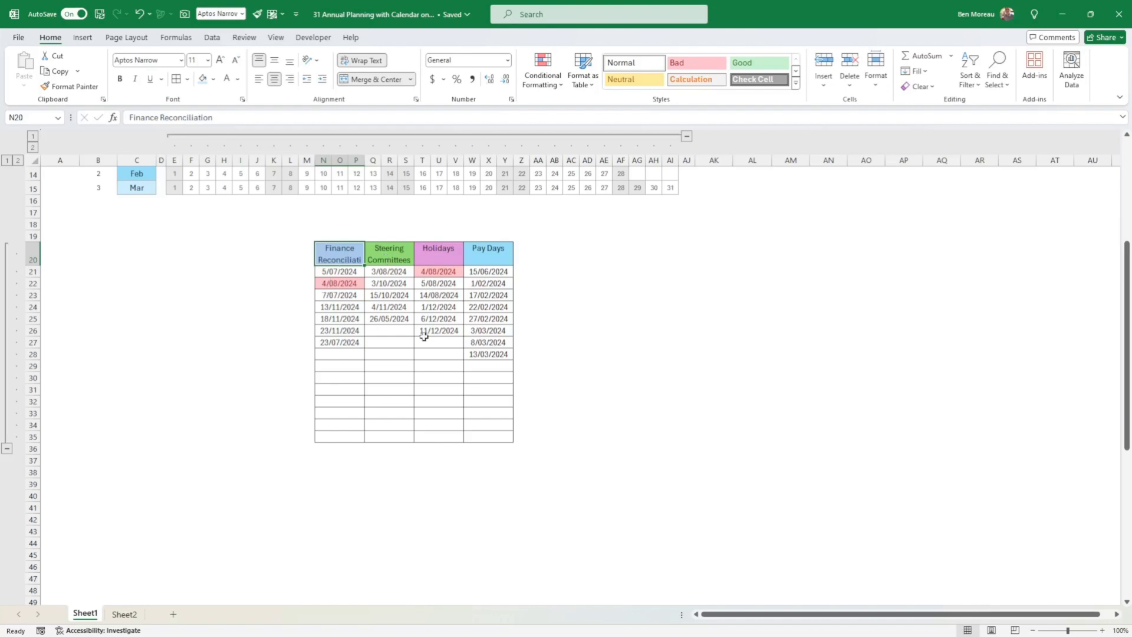
pyautogui.click(443, 273)
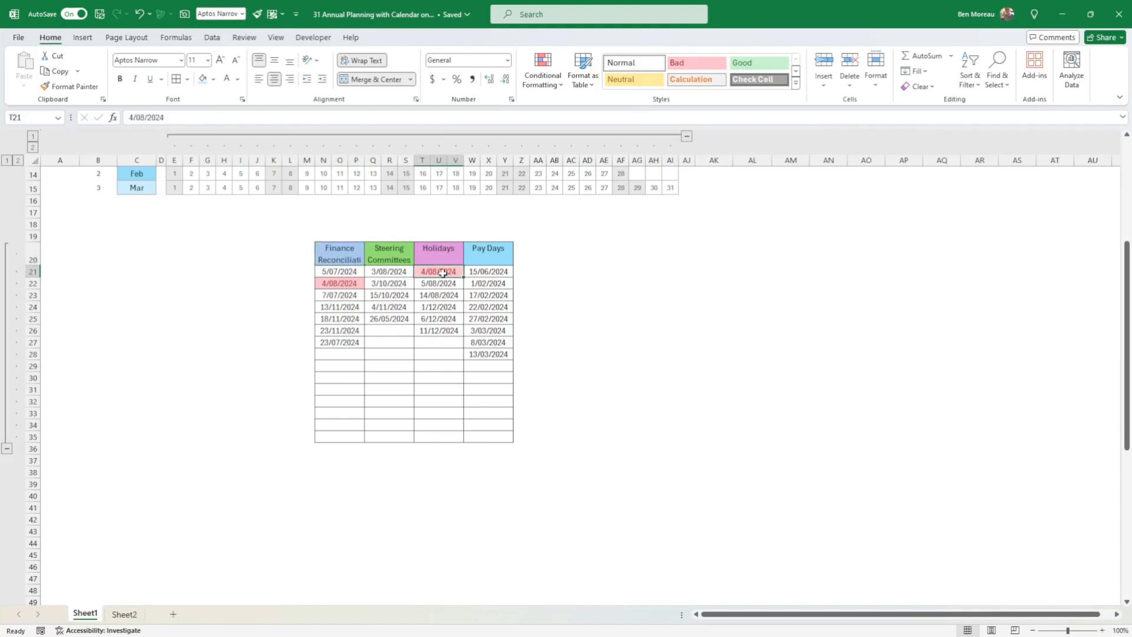
pyautogui.moveTo(347, 271); pyautogui.dragTo(501, 436)
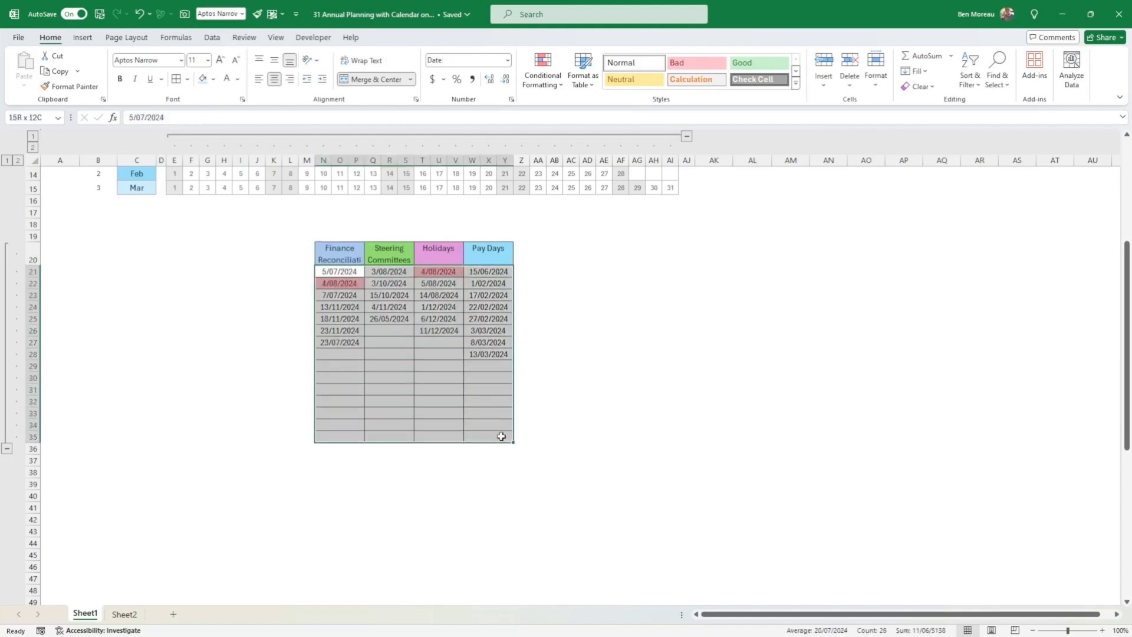
# - In the Conditional Formatting Rules Manager, delete the second Duplicate Values rule
pyautogui.click(549, 83)
pyautogui.click(567, 264)
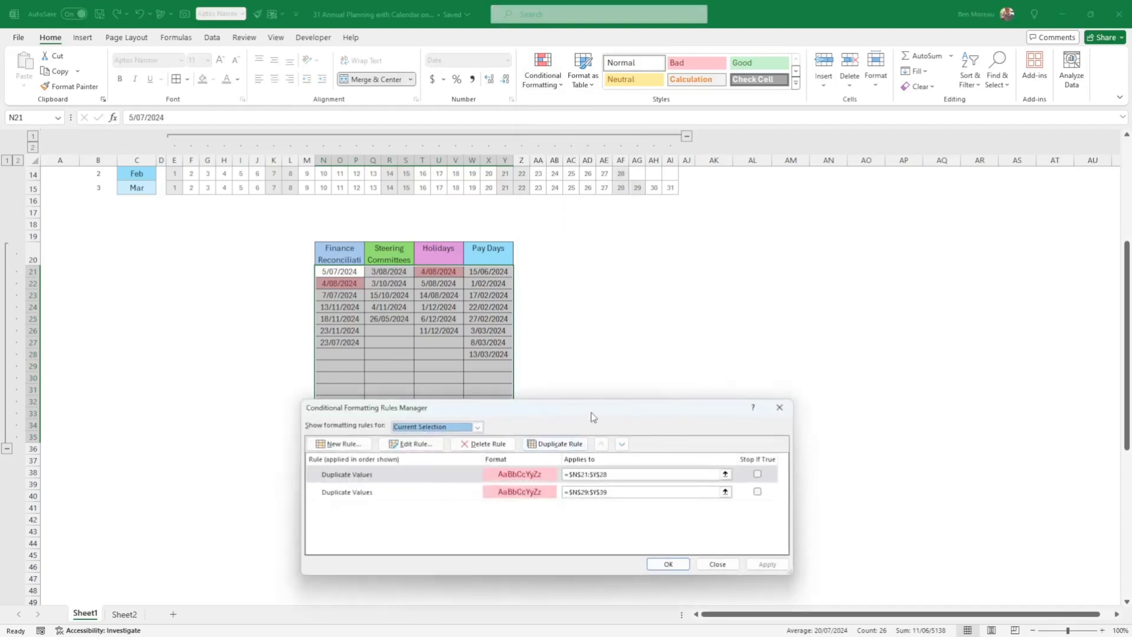
pyautogui.moveTo(591, 412); pyautogui.dragTo(589, 365)
pyautogui.click(624, 426)
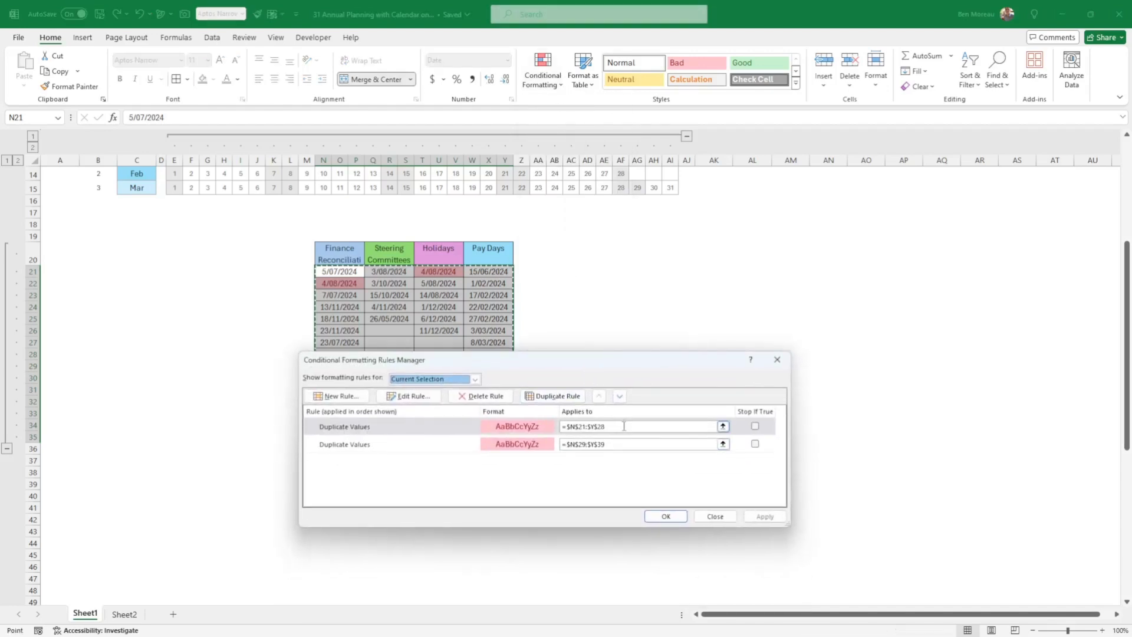
pyautogui.moveTo(621, 363); pyautogui.dragTo(761, 338)
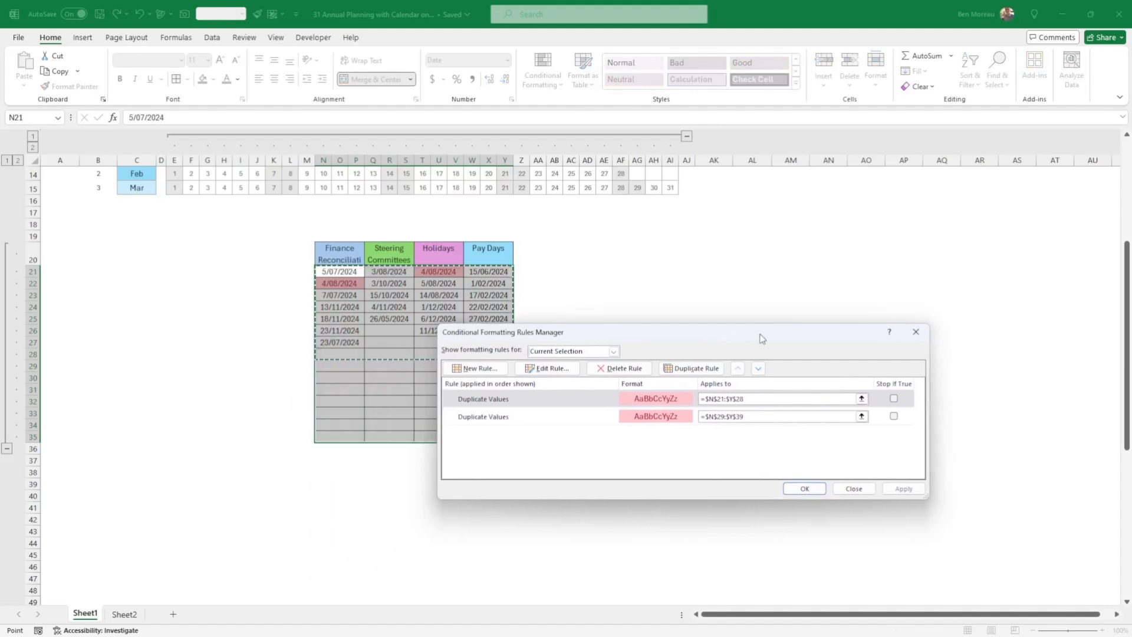
pyautogui.click(759, 413)
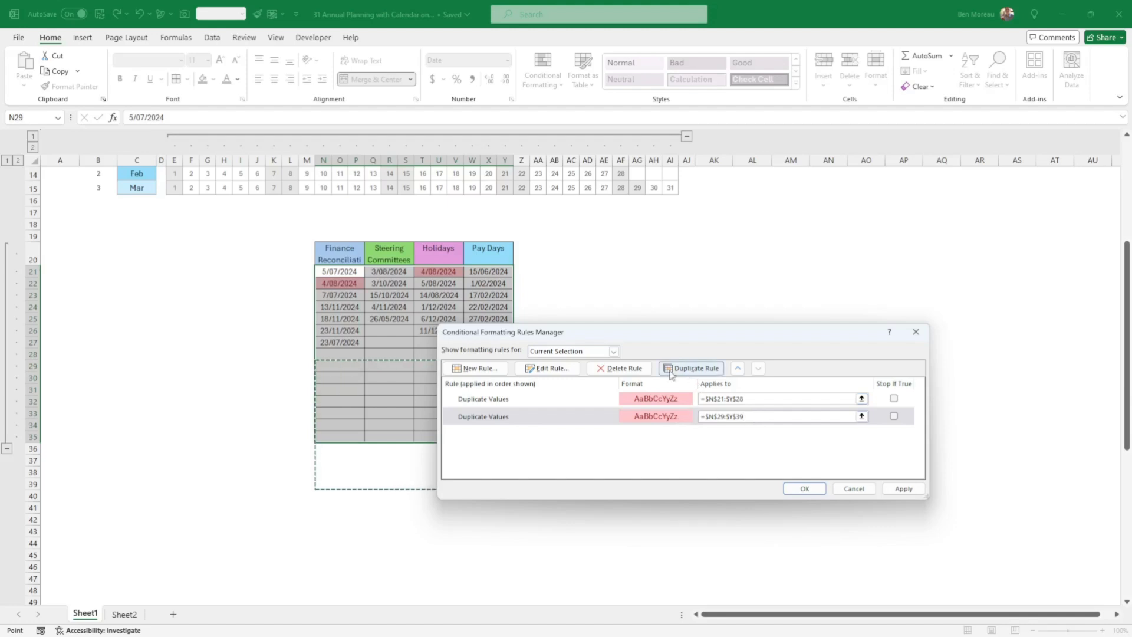
pyautogui.click(626, 369)
# - Extend the remaining duplicate rule's range down the event table to =$N$21:$Y$35
pyautogui.click(755, 401)
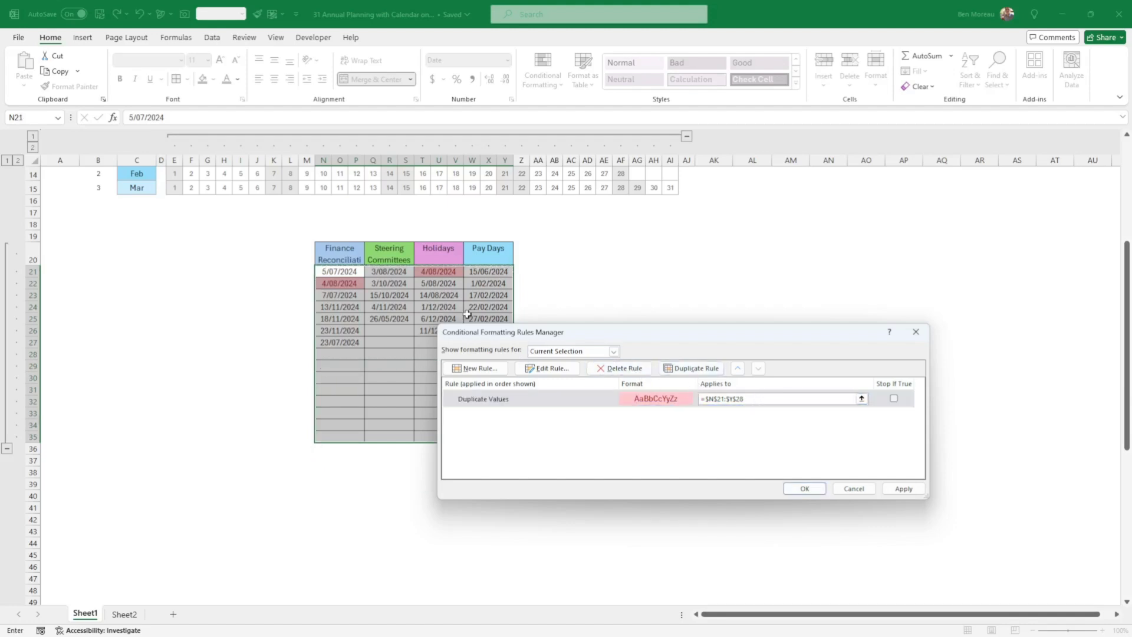
pyautogui.click(661, 400)
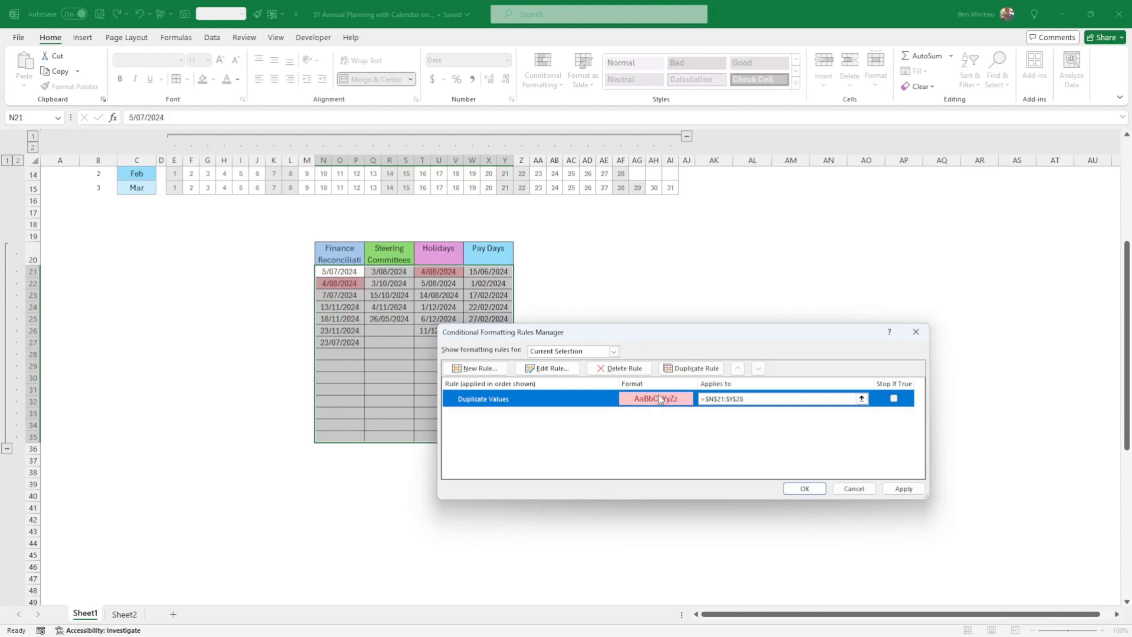
pyautogui.click(759, 400)
pyautogui.moveTo(339, 272); pyautogui.dragTo(476, 436)
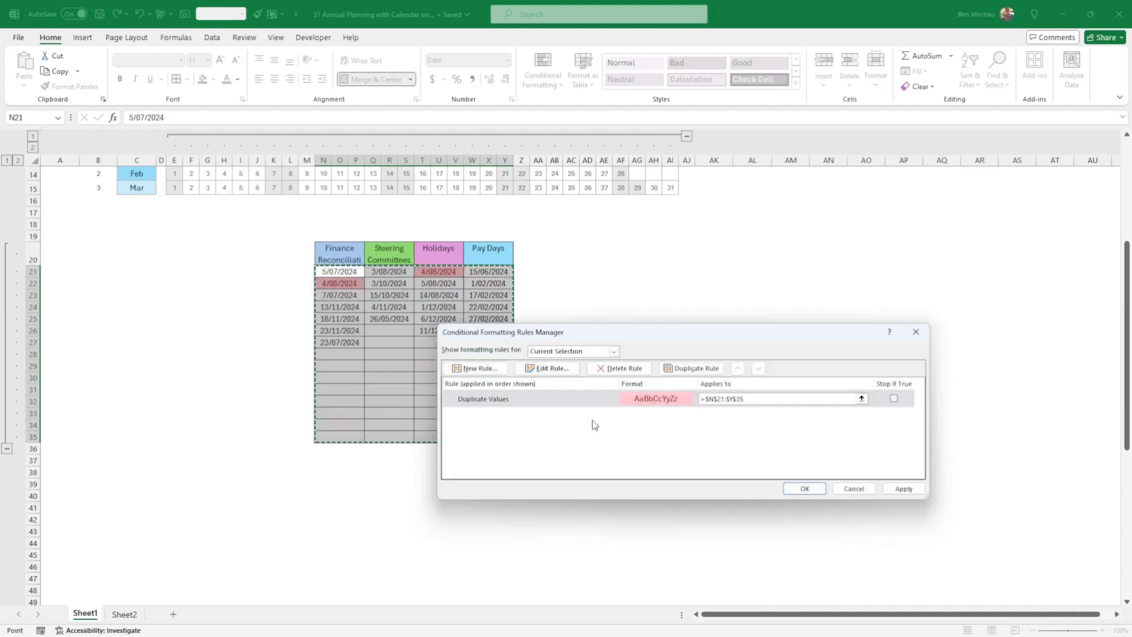
# - Edit the Duplicate Values rule, keeping Duplicate with its pink font format, and confirm it
pyautogui.click(493, 401)
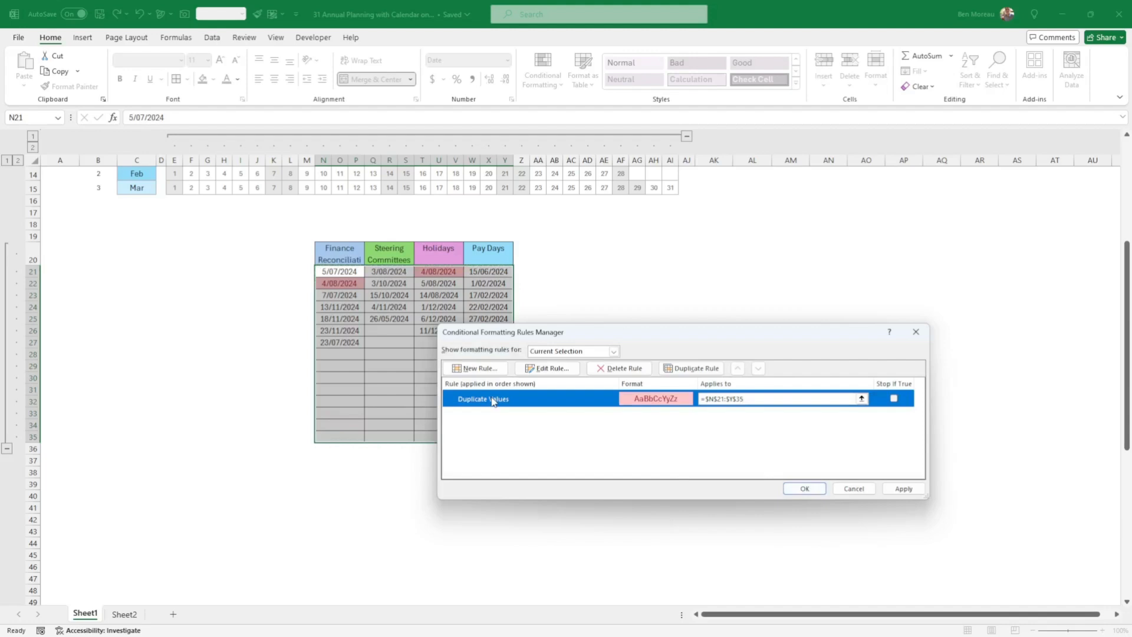
pyautogui.click(539, 369)
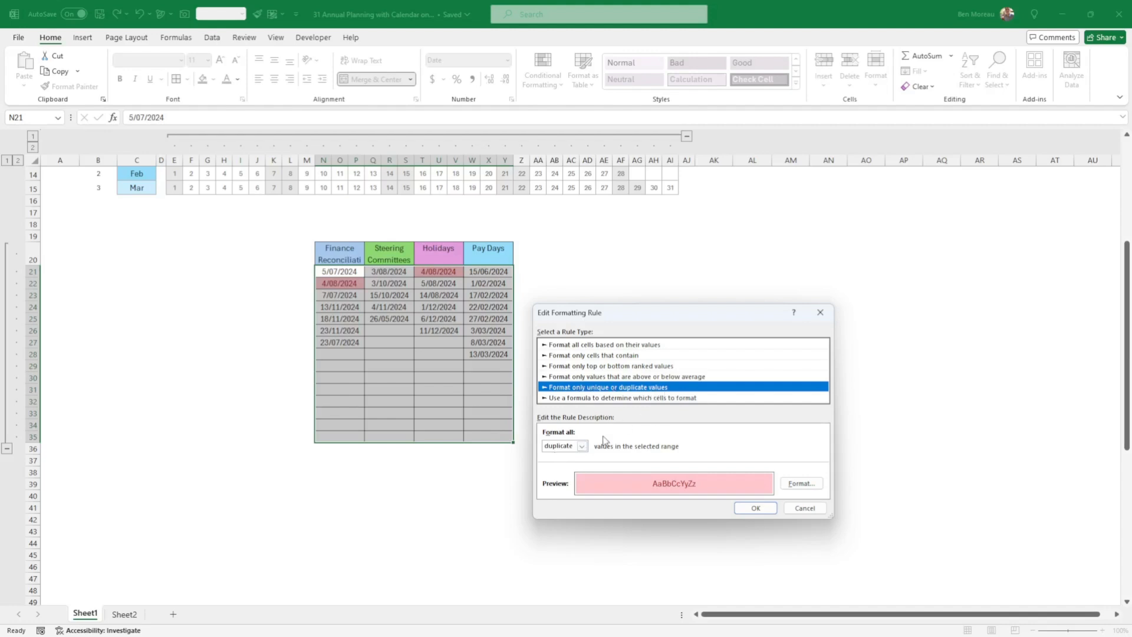
pyautogui.click(582, 446)
pyautogui.click(584, 446)
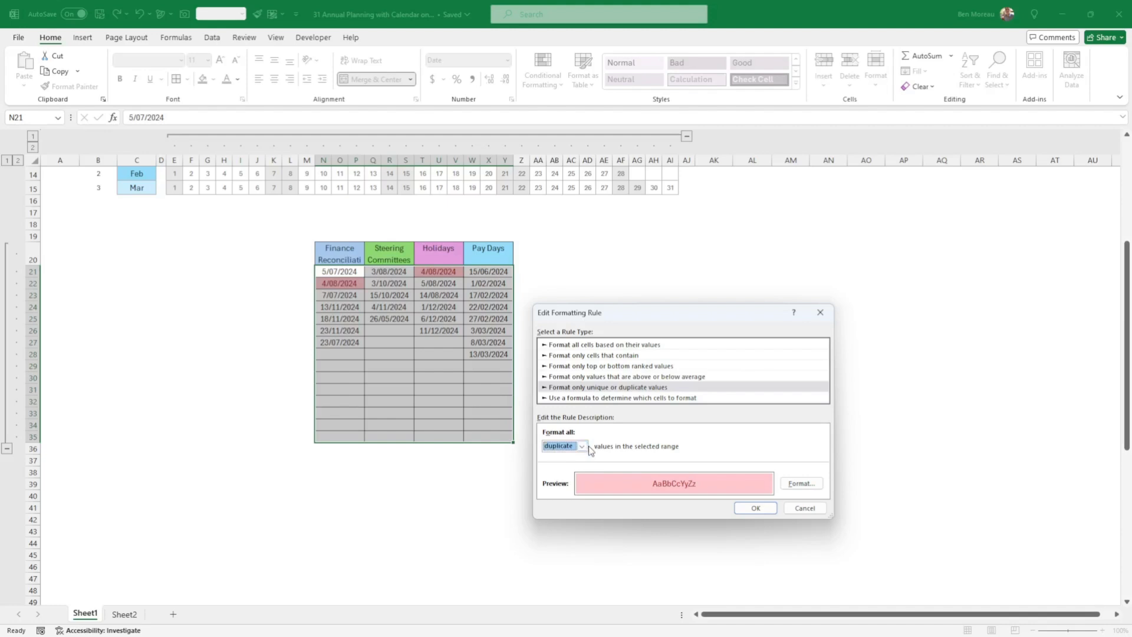
pyautogui.click(803, 485)
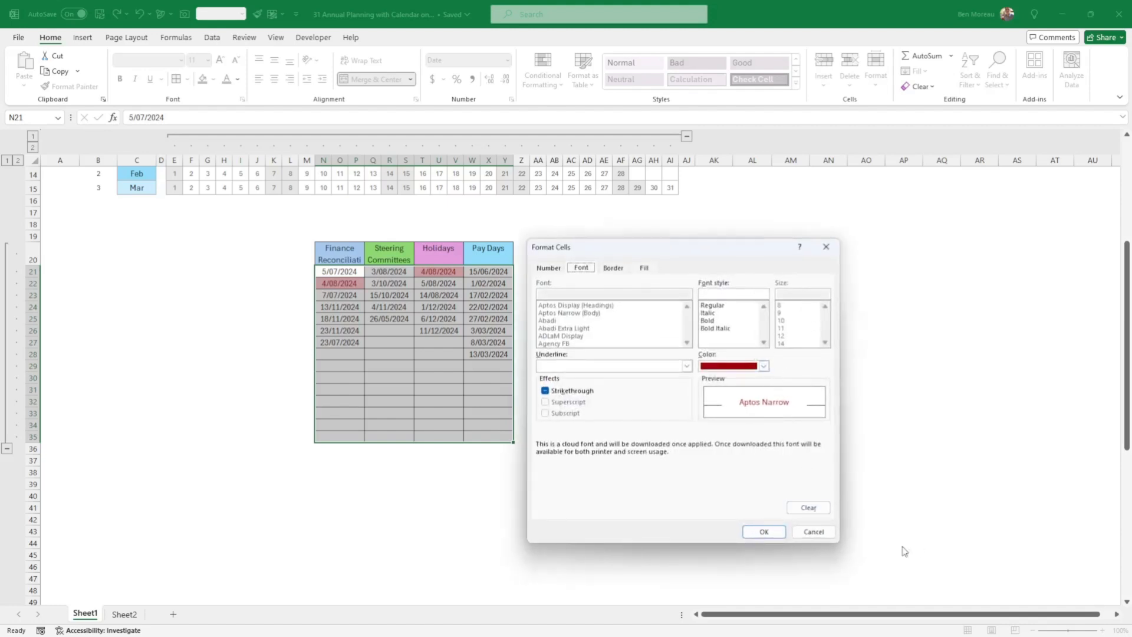
pyautogui.click(774, 533)
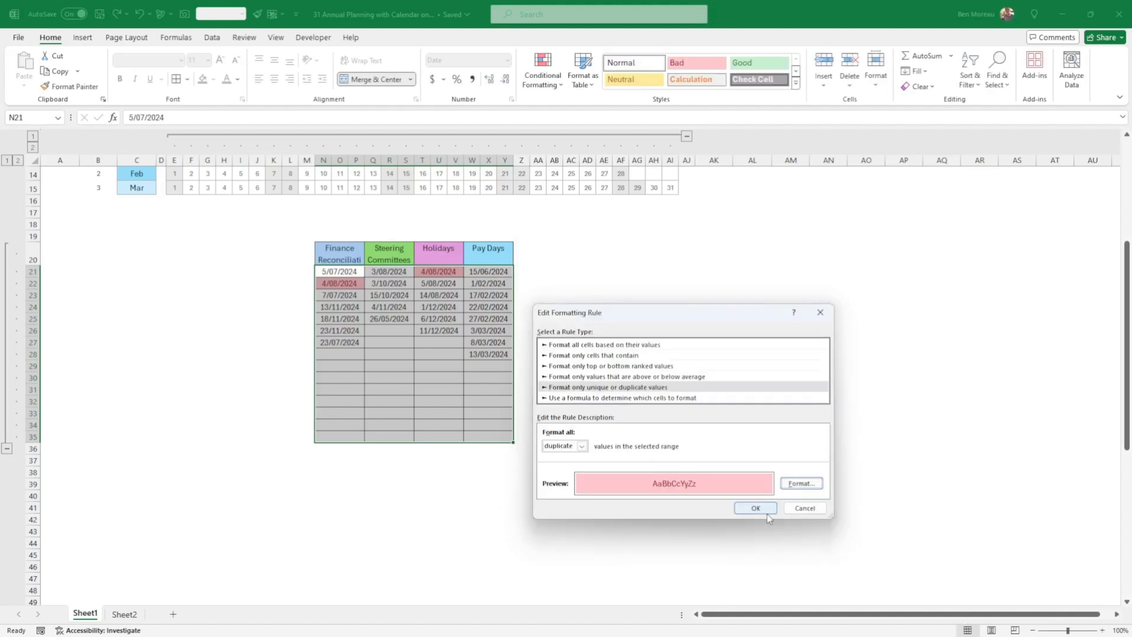
pyautogui.click(760, 510)
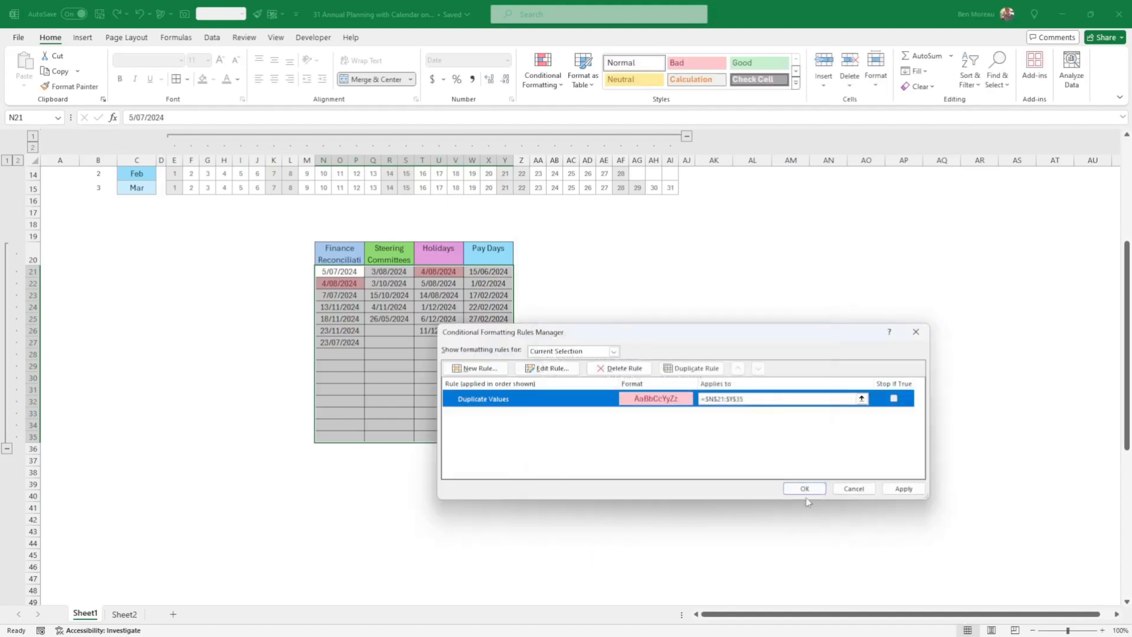
pyautogui.click(818, 490)
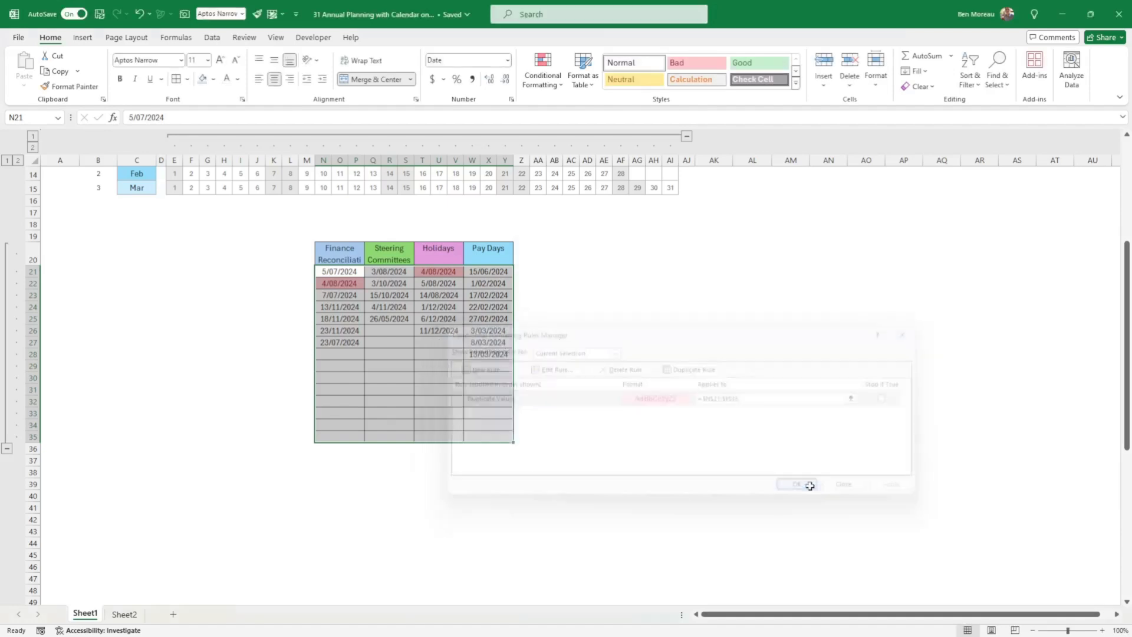
pyautogui.click(805, 485)
pyautogui.click(353, 274)
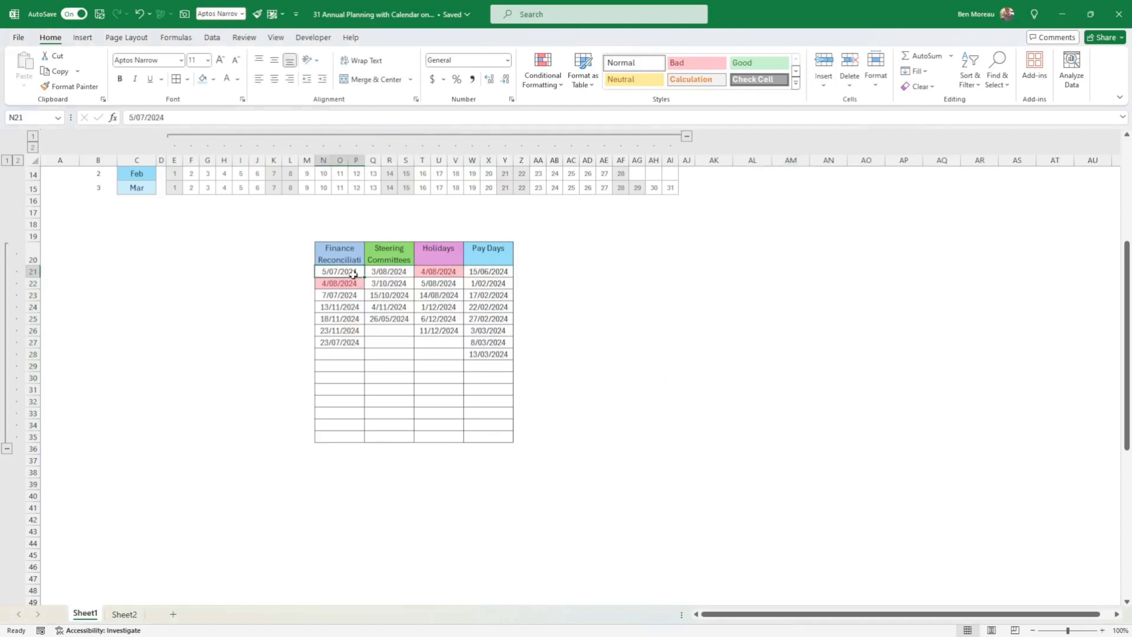
pyautogui.moveTo(361, 274); pyautogui.dragTo(449, 282)
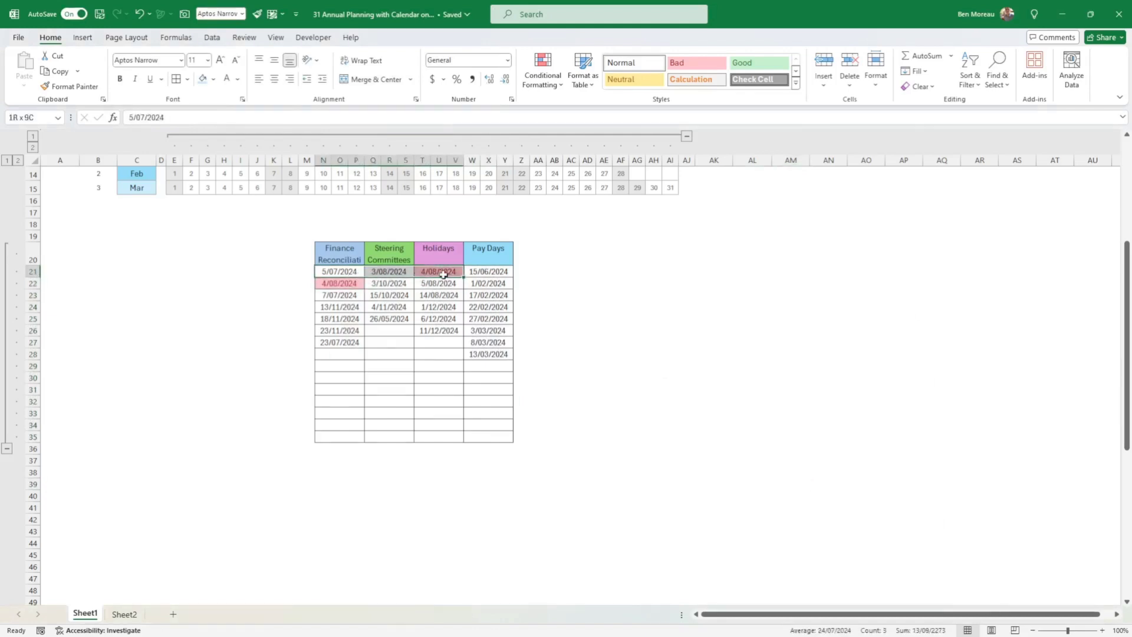
pyautogui.click(344, 283)
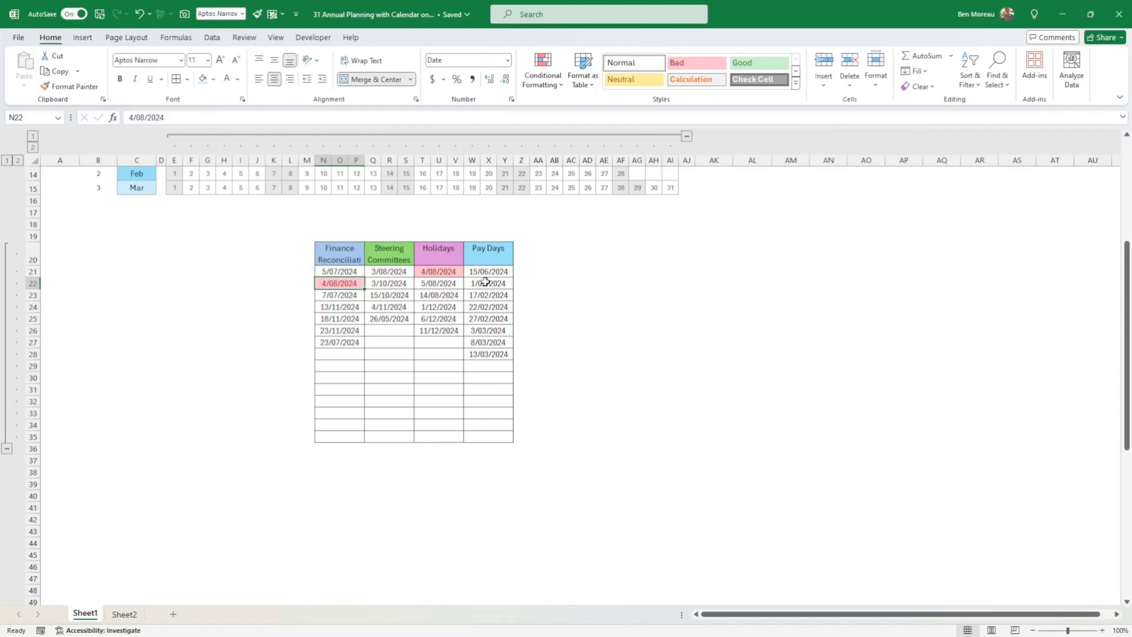
pyautogui.scroll(4, 485, 308)
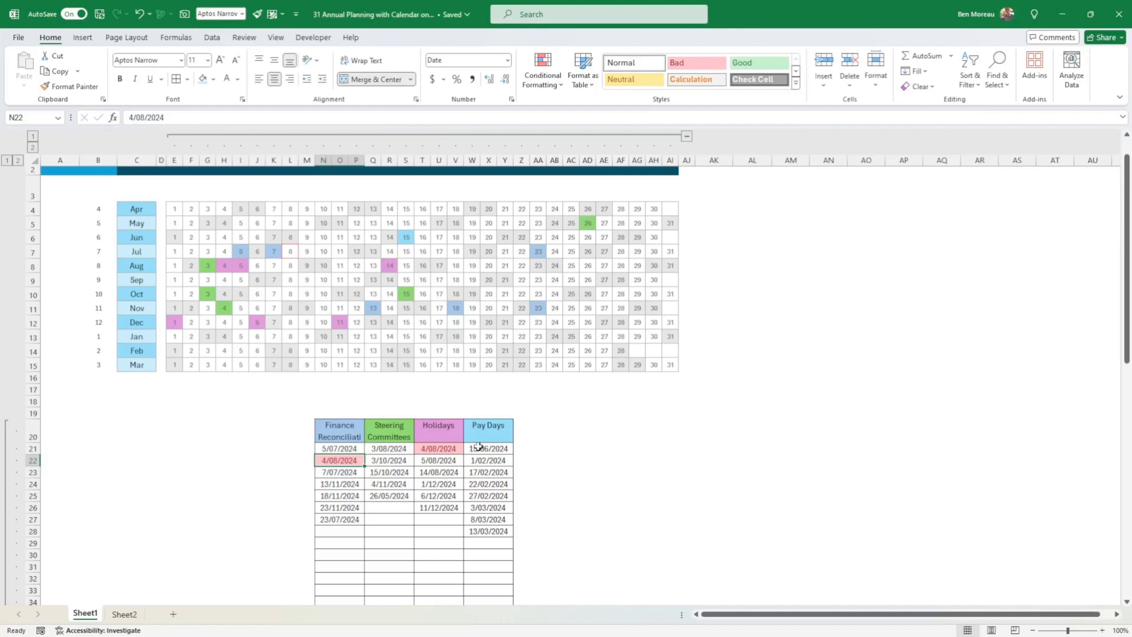
pyautogui.scroll(1, 546, 460)
pyautogui.scroll(-3, 524, 461)
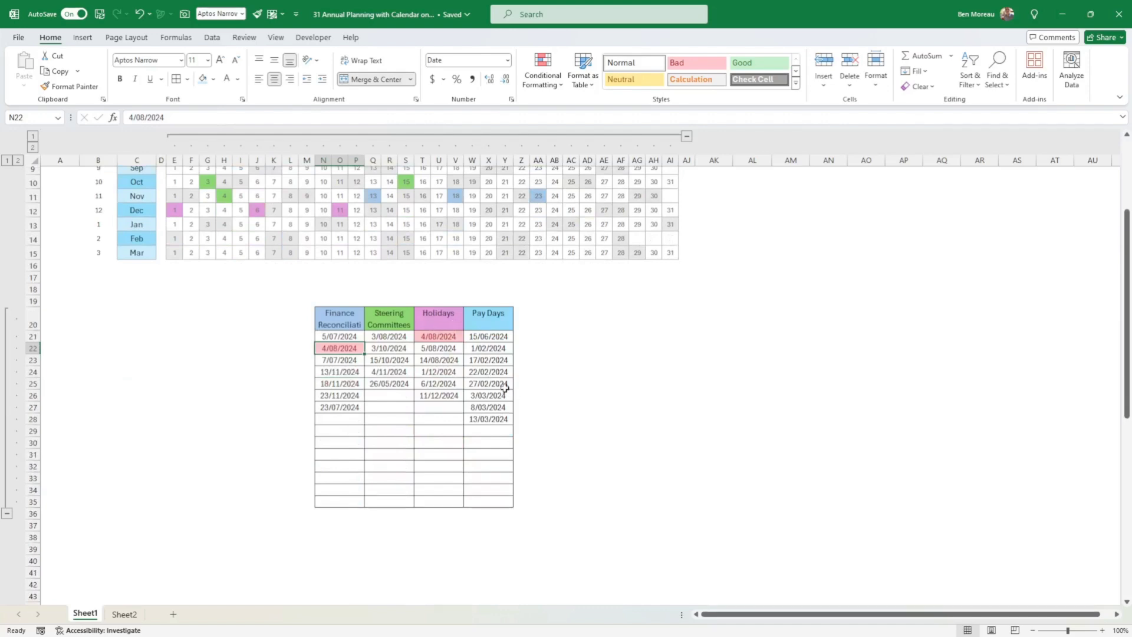
pyautogui.moveTo(342, 318); pyautogui.dragTo(487, 324)
pyautogui.click(488, 323)
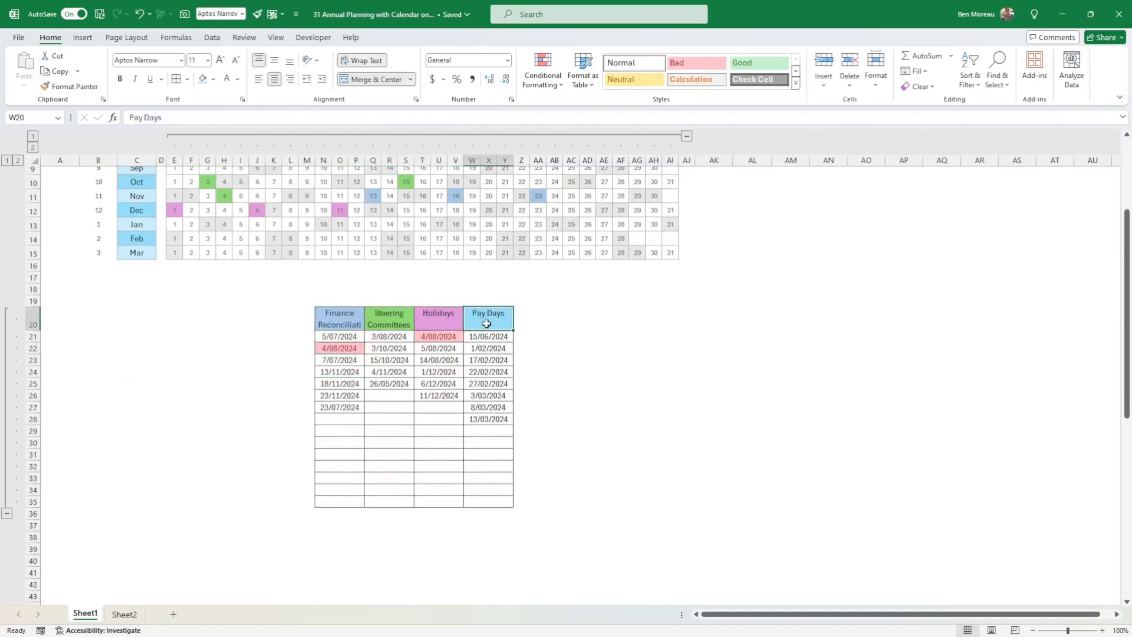
pyautogui.click(310, 358)
pyautogui.scroll(1, 354, 342)
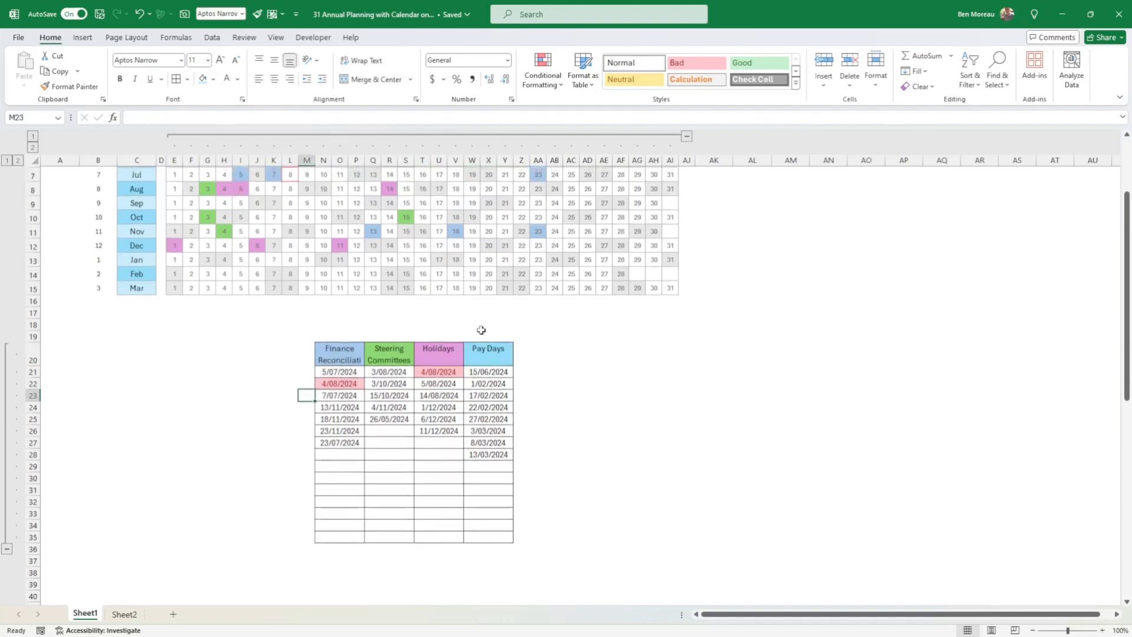
pyautogui.scroll(1, 537, 397)
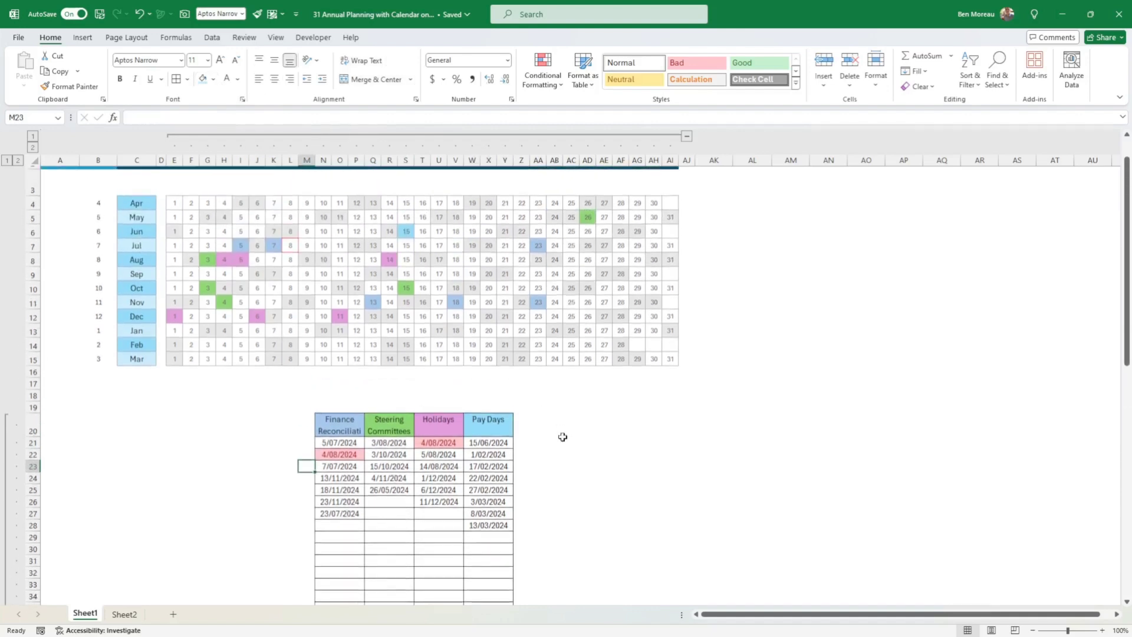
pyautogui.scroll(1, 563, 437)
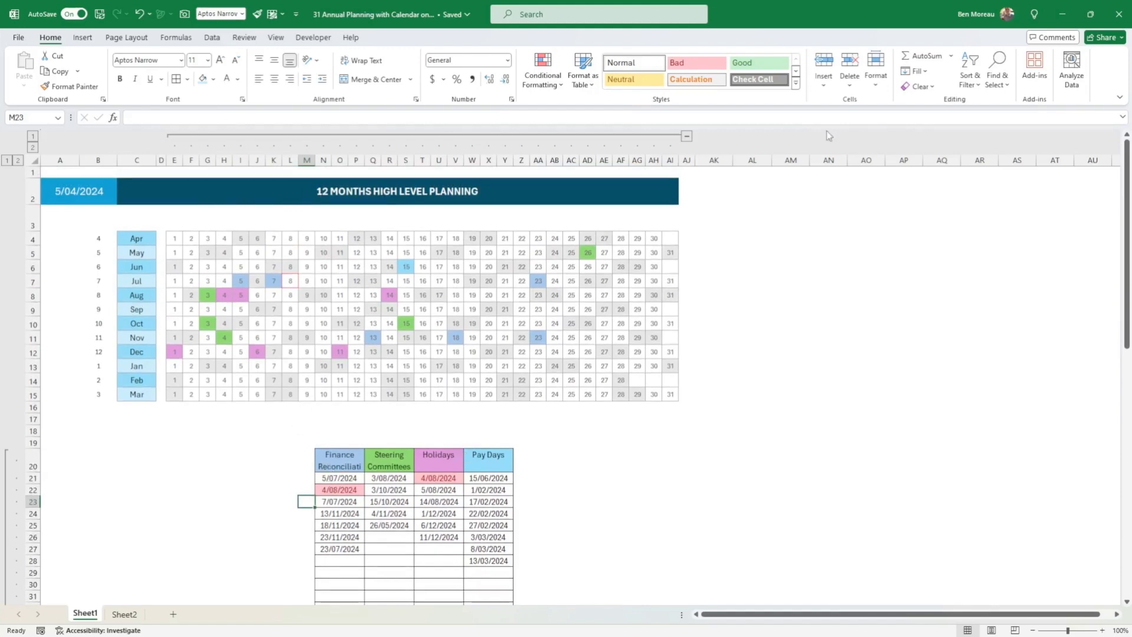
# - Fill banner cell C2 with Turquoise, Accent 4, Darker 50%
pyautogui.click(828, 418)
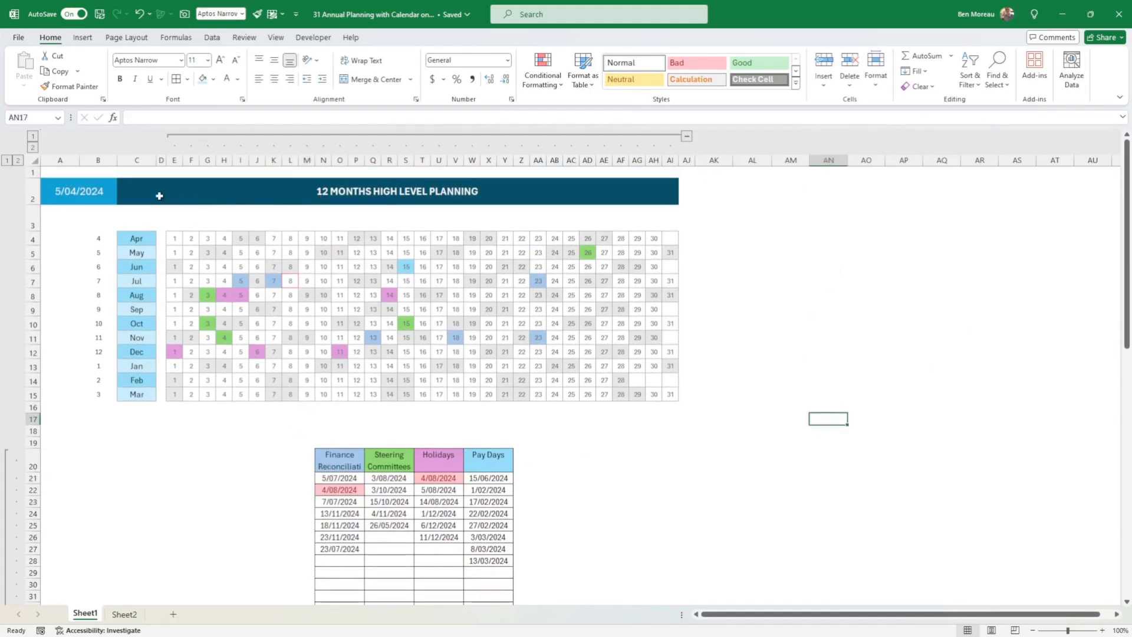
pyautogui.click(130, 188)
pyautogui.click(133, 212)
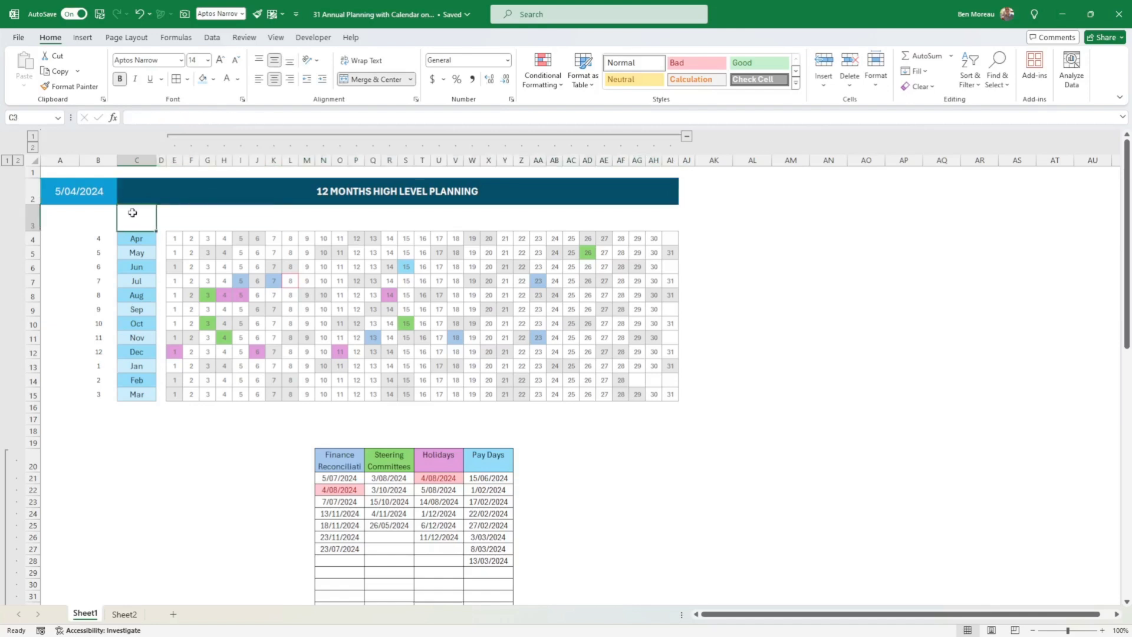
pyautogui.moveTo(133, 212); pyautogui.dragTo(690, 224)
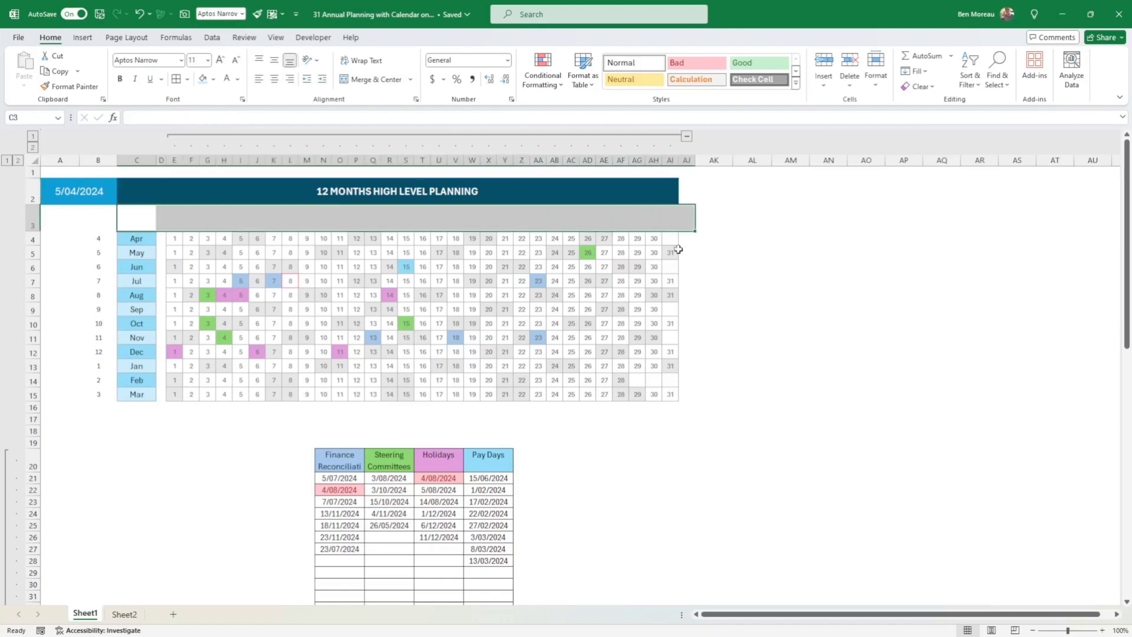
pyautogui.click(748, 233)
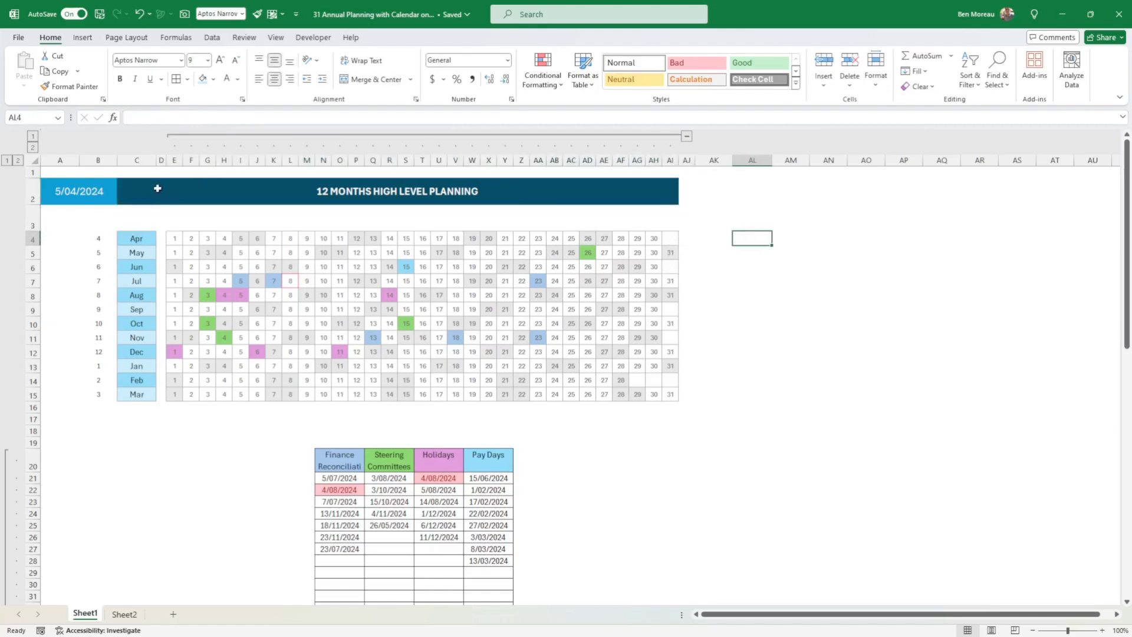
pyautogui.moveTo(157, 188); pyautogui.dragTo(528, 197)
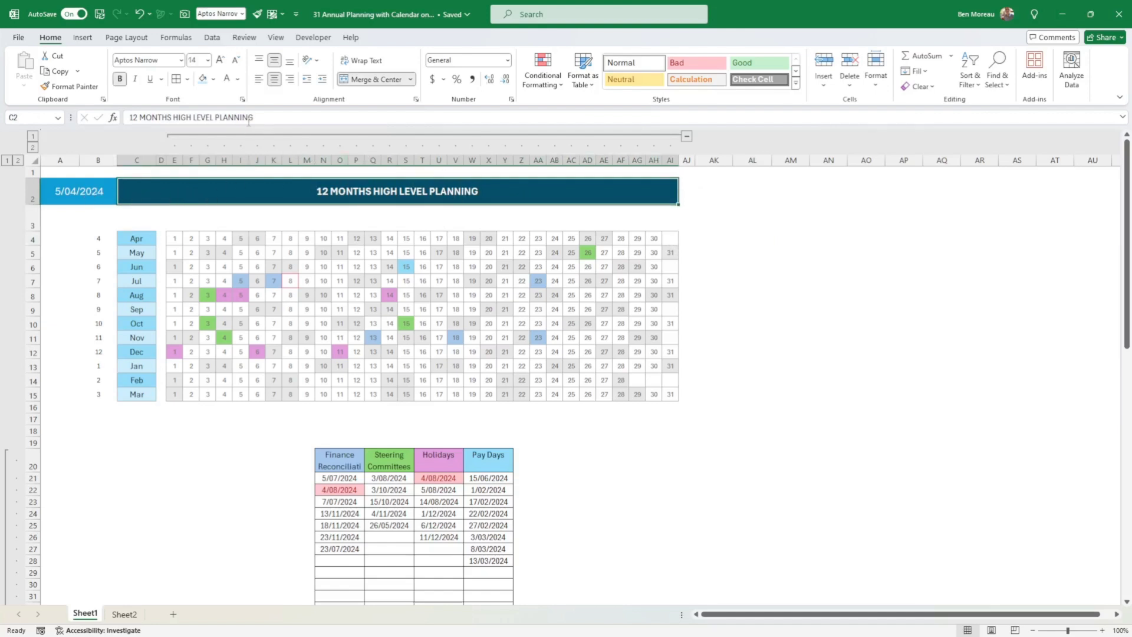
pyautogui.click(213, 79)
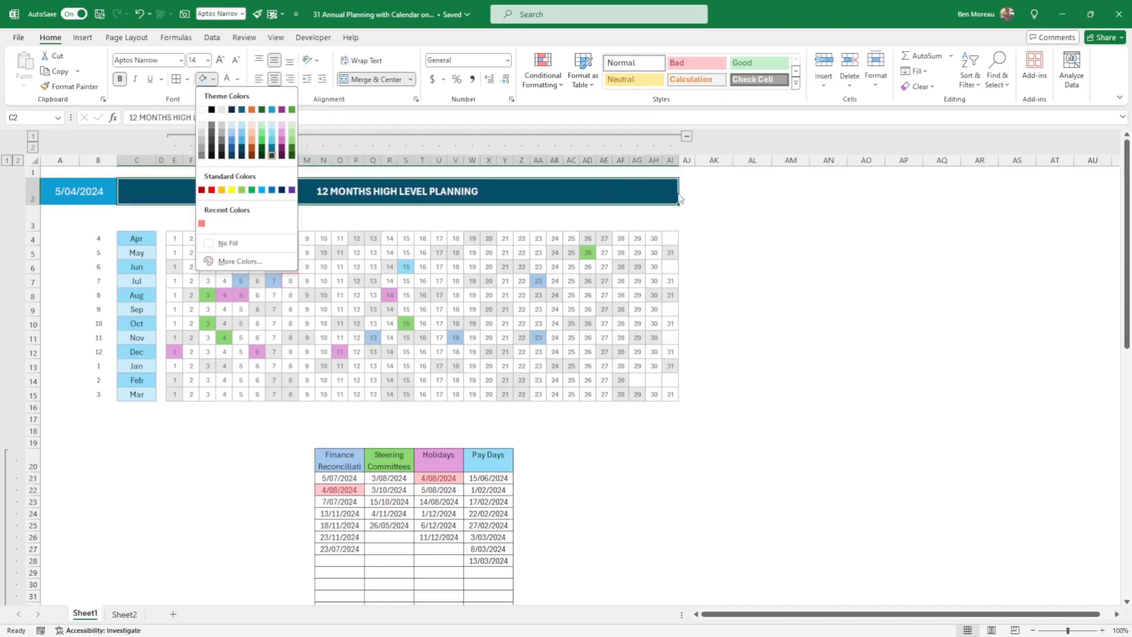
pyautogui.click(272, 155)
pyautogui.click(747, 250)
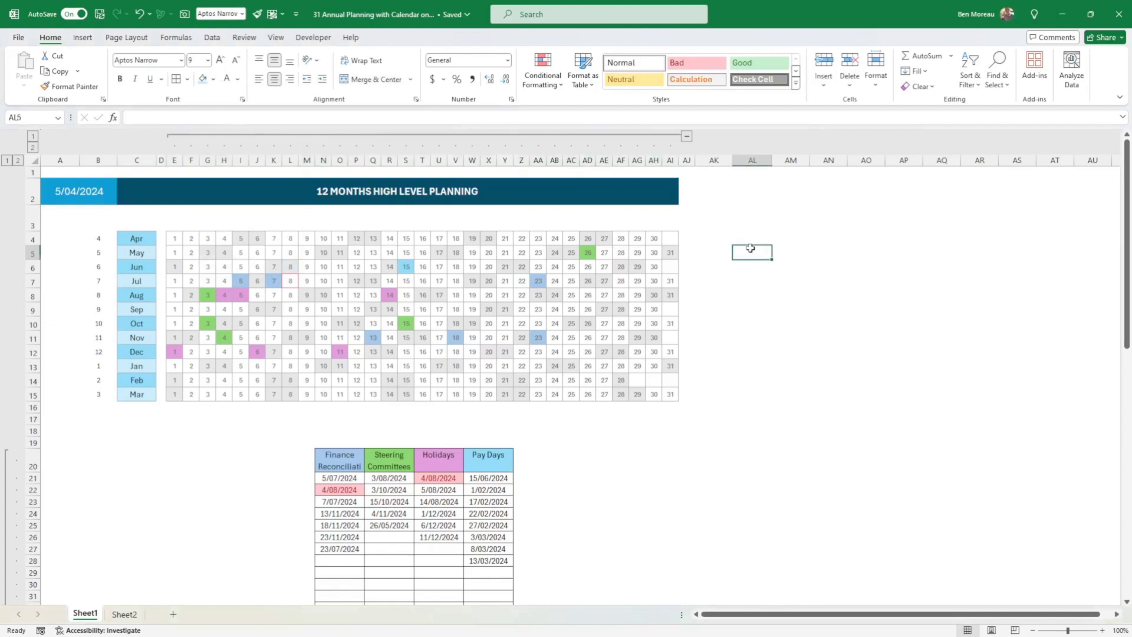
pyautogui.moveTo(175, 239); pyautogui.dragTo(668, 398)
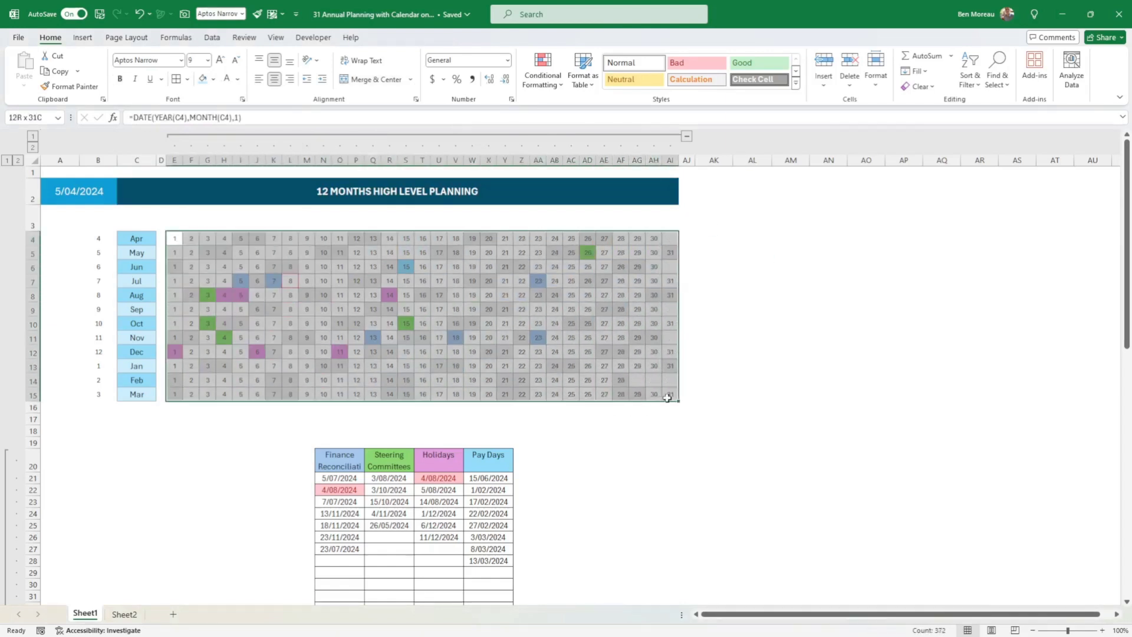
# - Open the calendar grid's Today rule from the Rules Manager for editing
pyautogui.click(543, 78)
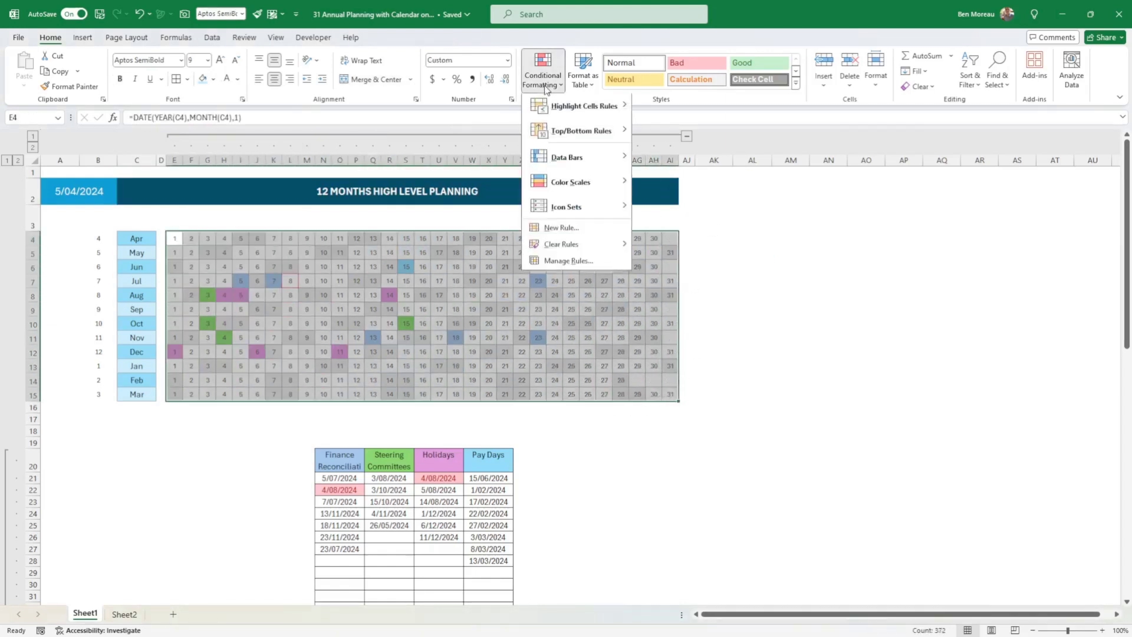
pyautogui.click(568, 263)
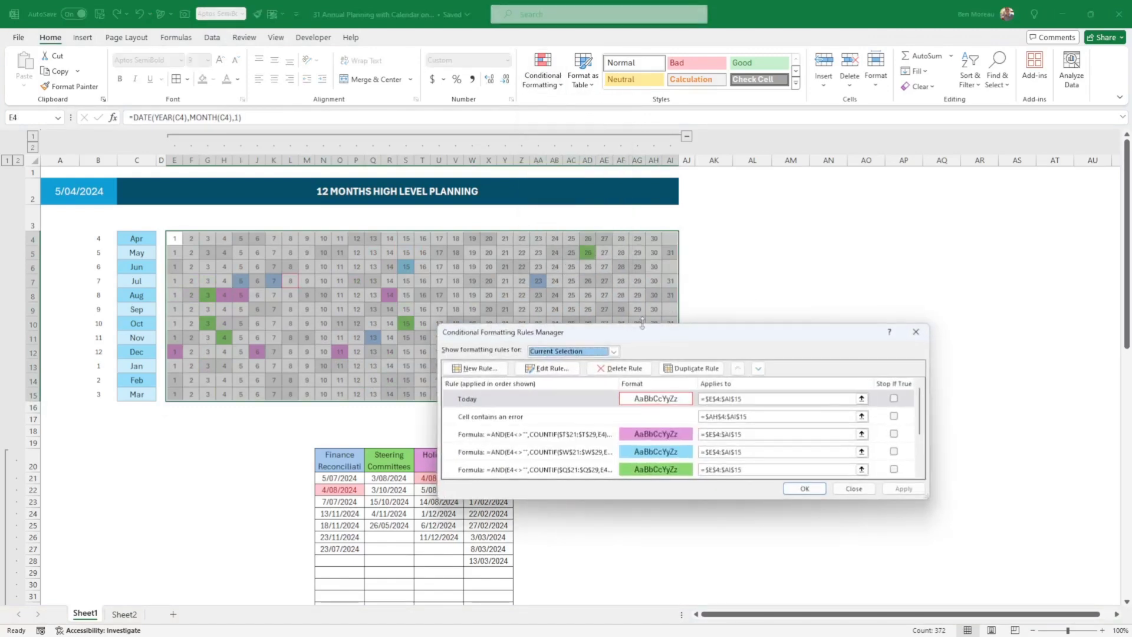
pyautogui.moveTo(659, 340); pyautogui.dragTo(566, 217)
pyautogui.click(485, 274)
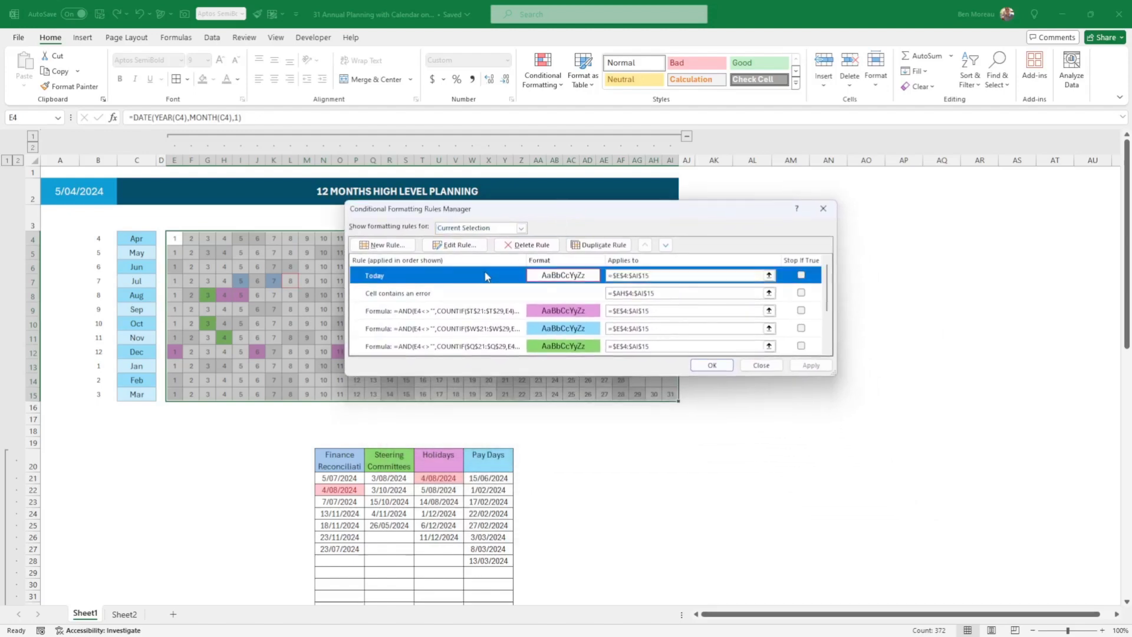
pyautogui.click(462, 244)
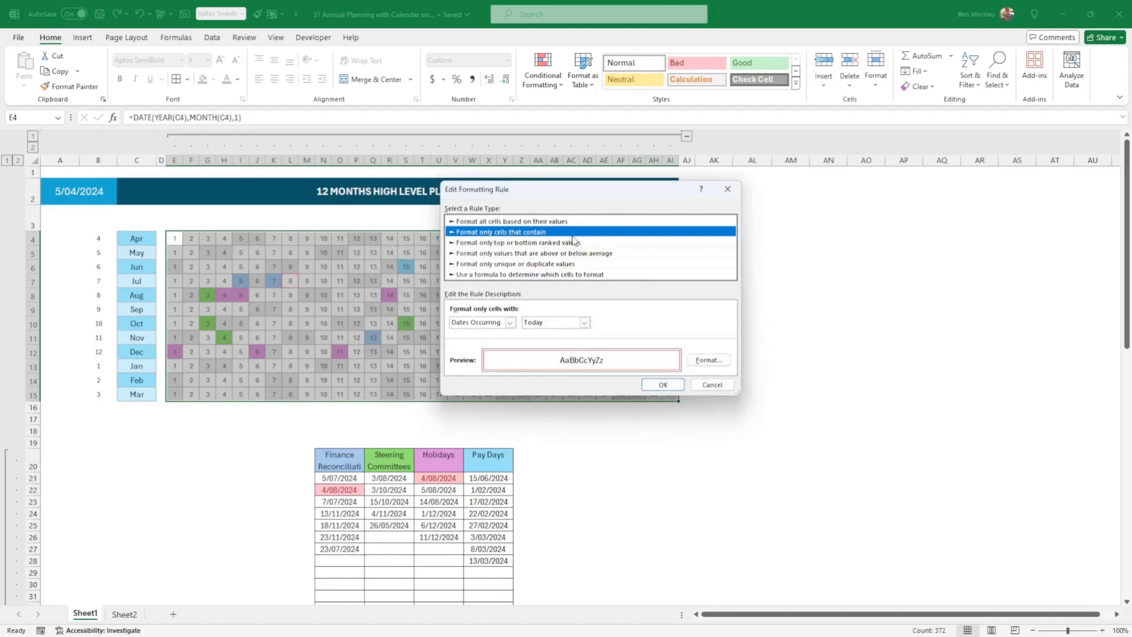
# - Review the Dates Occurring options, keeping the period set to Today
pyautogui.click(510, 323)
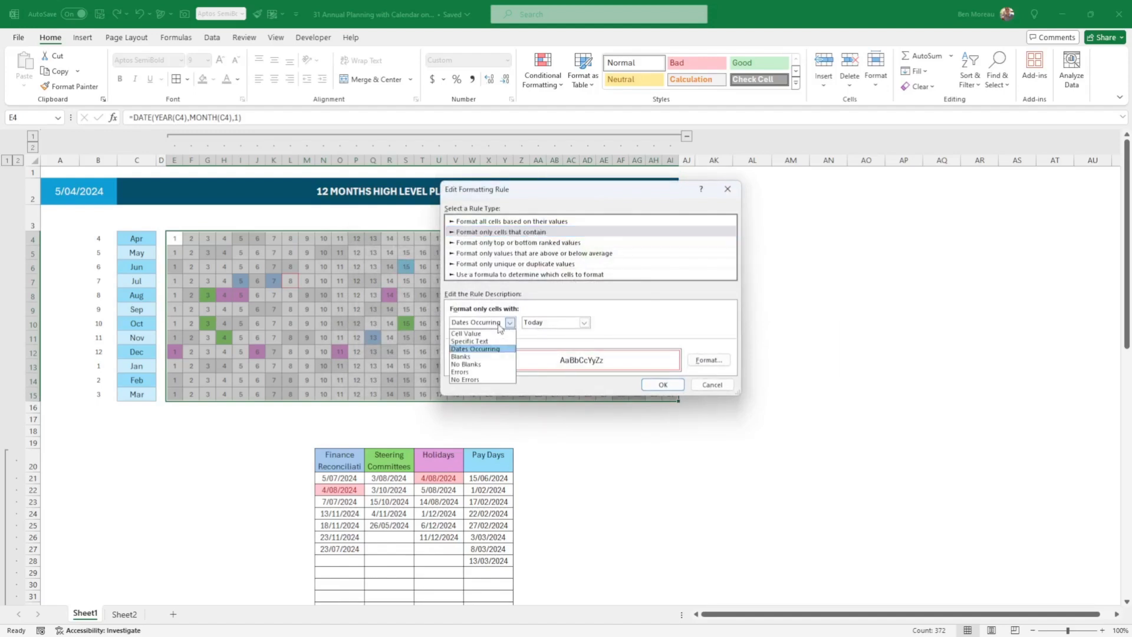
pyautogui.click(510, 323)
pyautogui.click(566, 324)
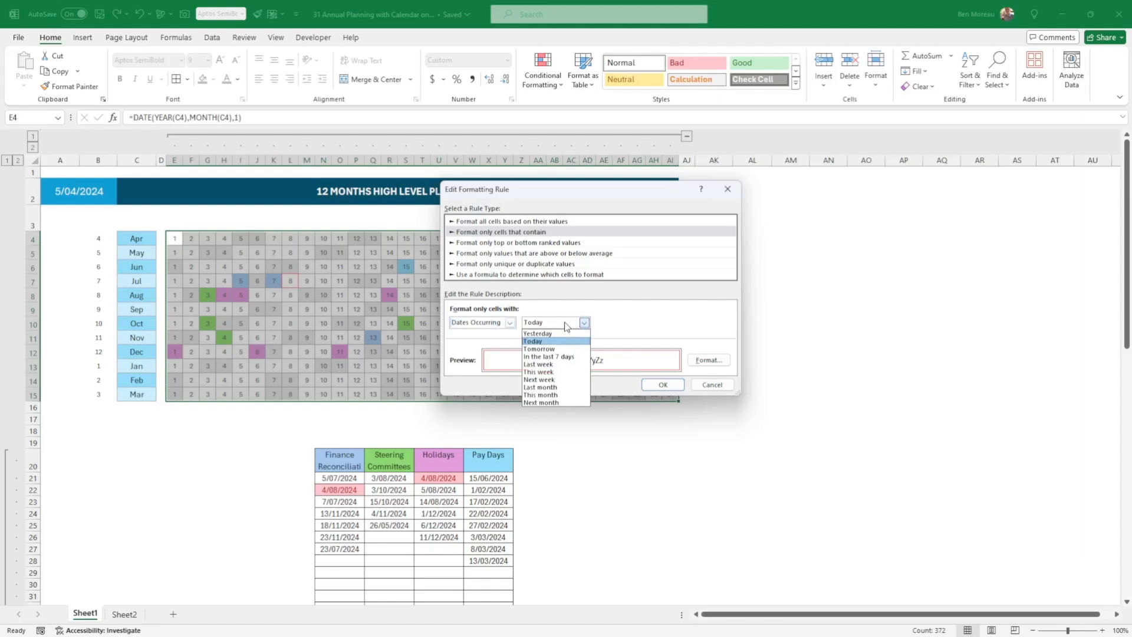
pyautogui.click(566, 325)
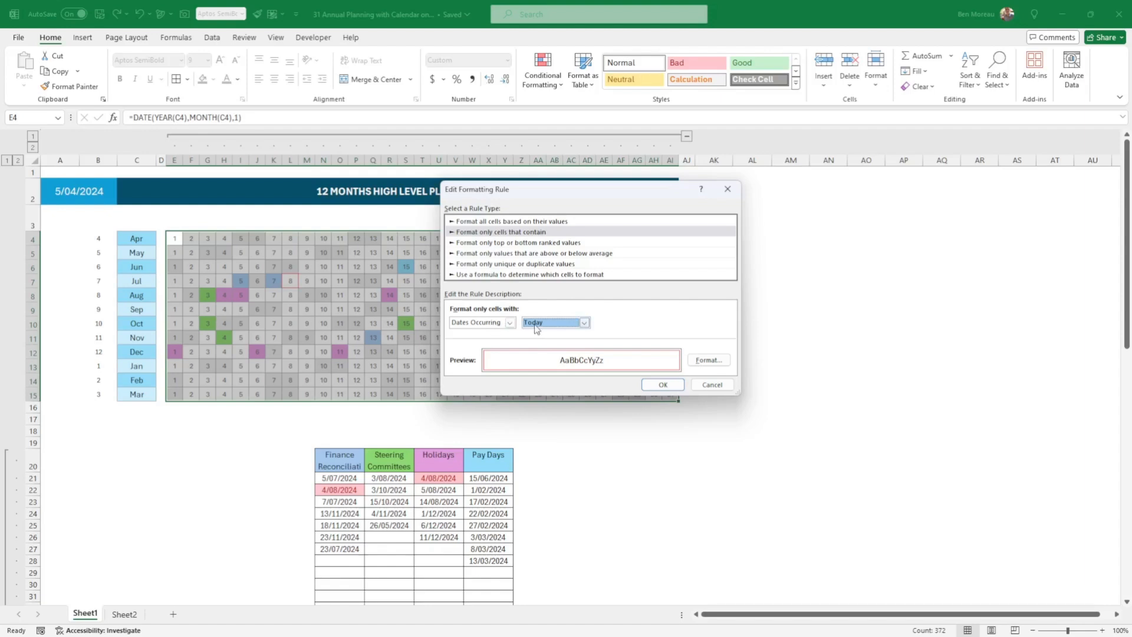
pyautogui.click(510, 323)
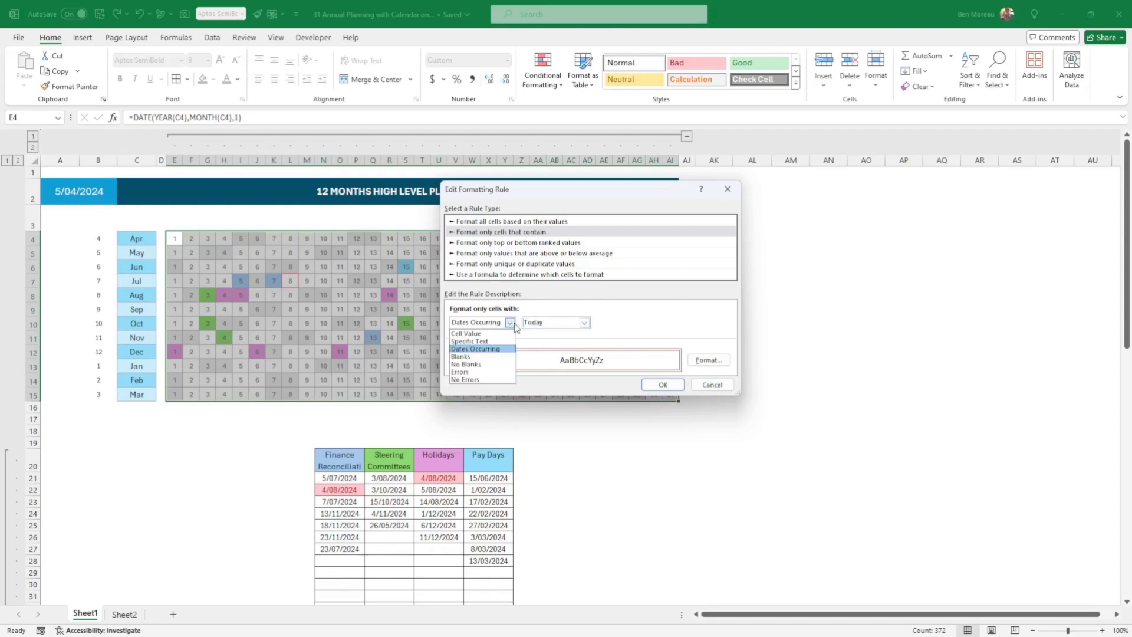
pyautogui.click(511, 323)
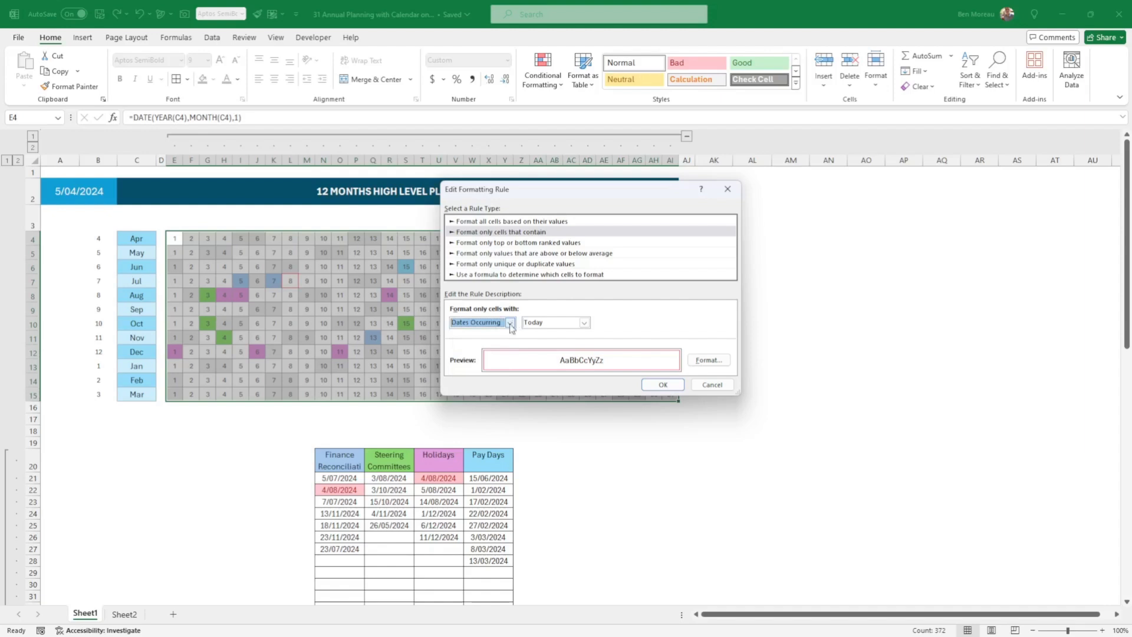
pyautogui.click(546, 326)
pyautogui.click(645, 334)
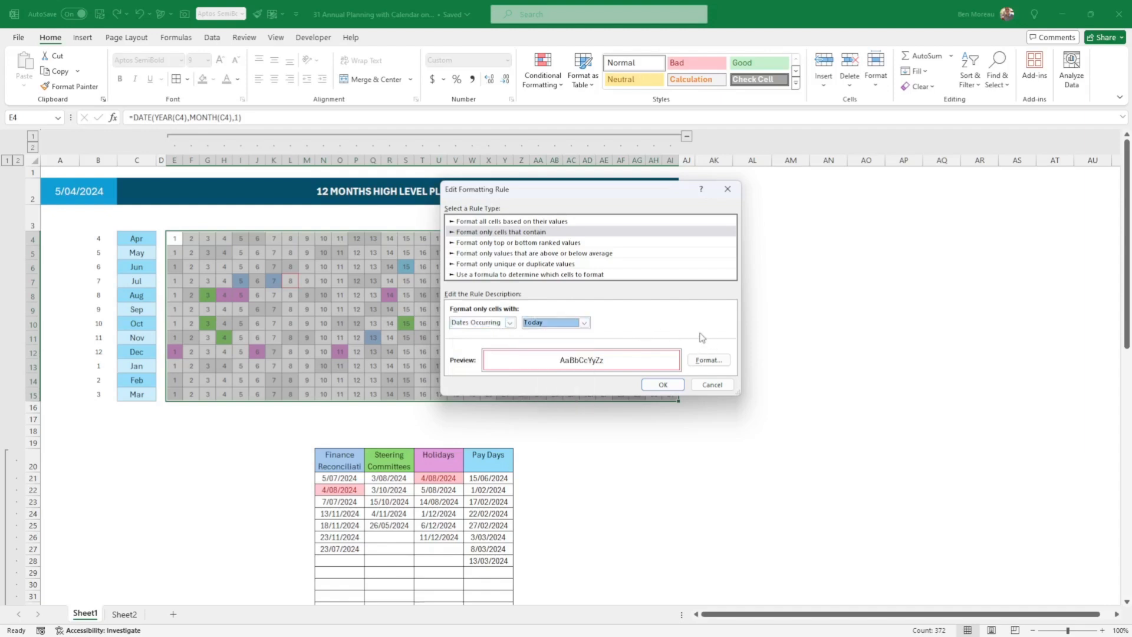
# - View the rule's red border format and close it unchanged
pyautogui.click(709, 361)
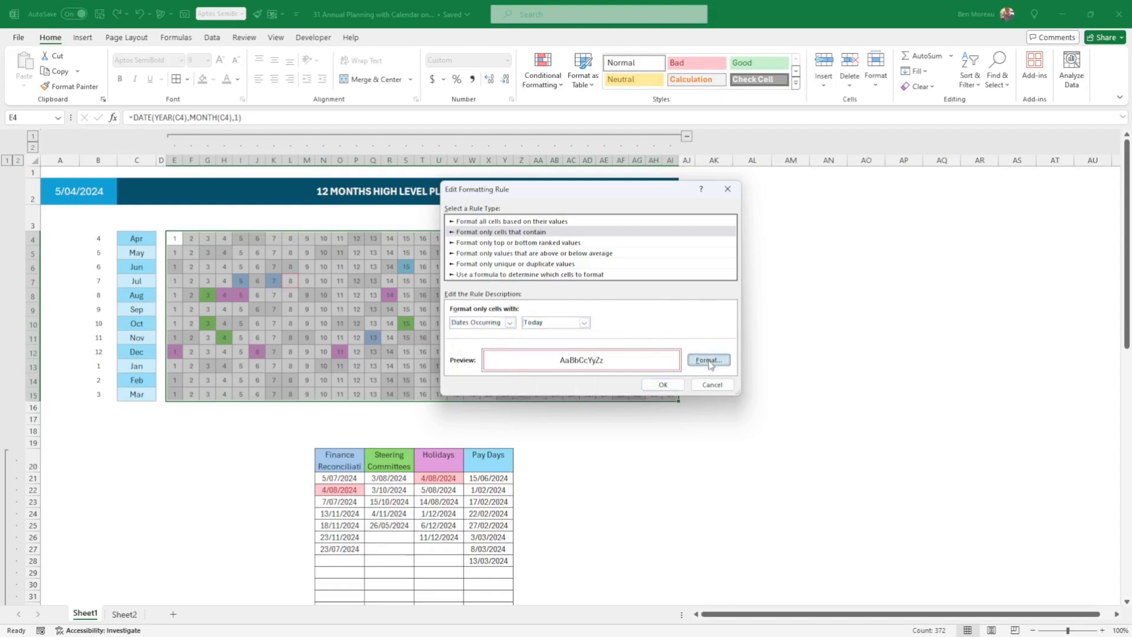
pyautogui.click(519, 145)
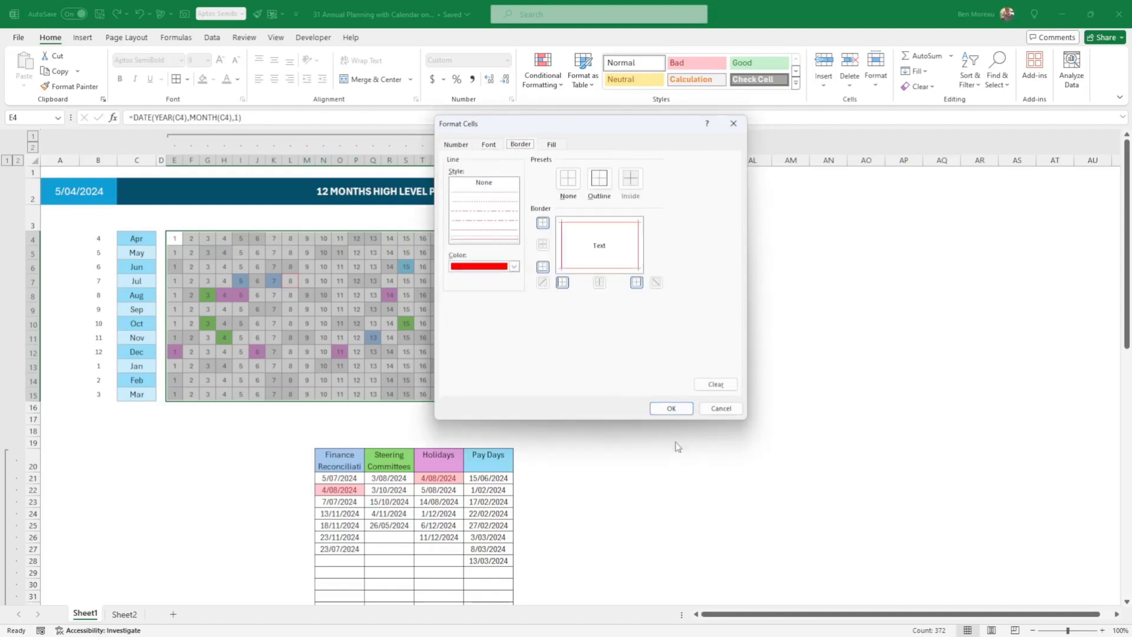
pyautogui.click(724, 413)
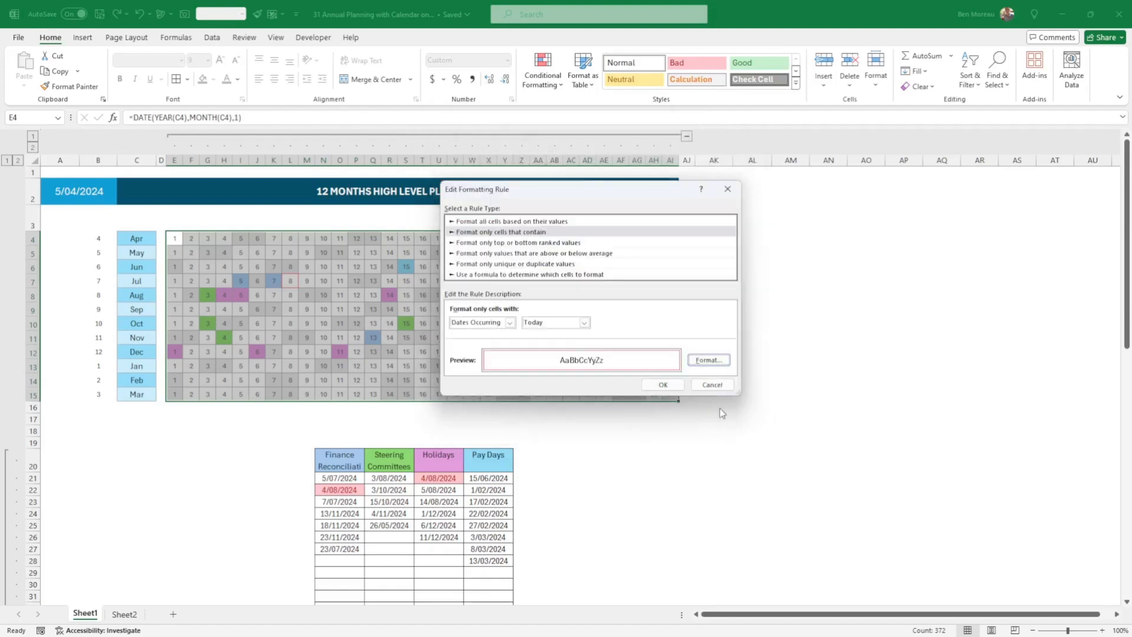
pyautogui.click(663, 384)
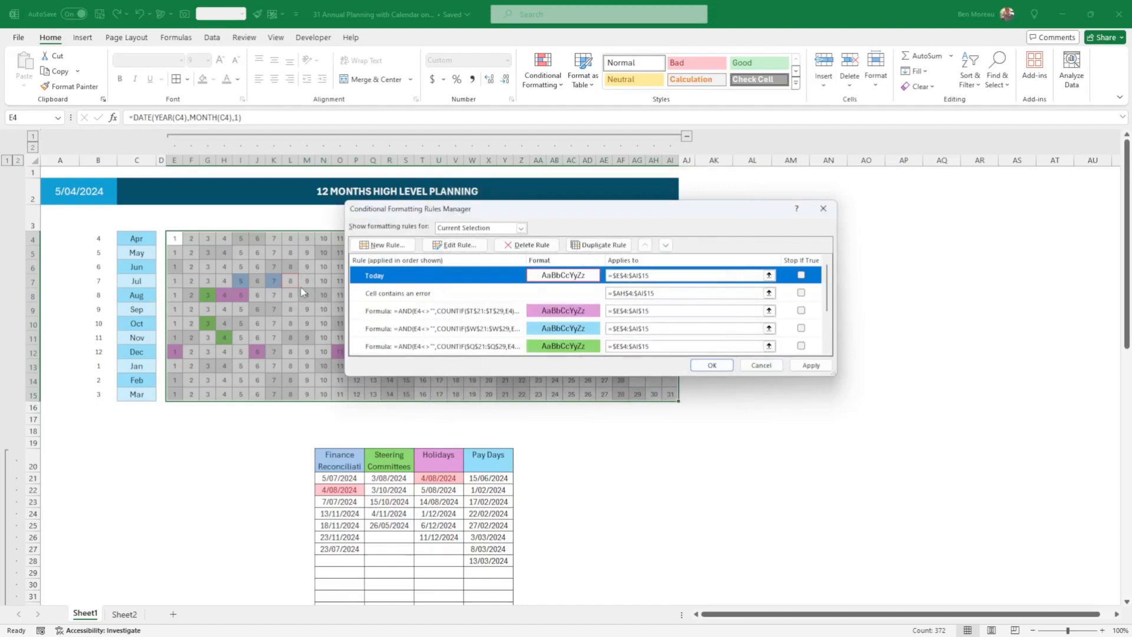
pyautogui.click(434, 294)
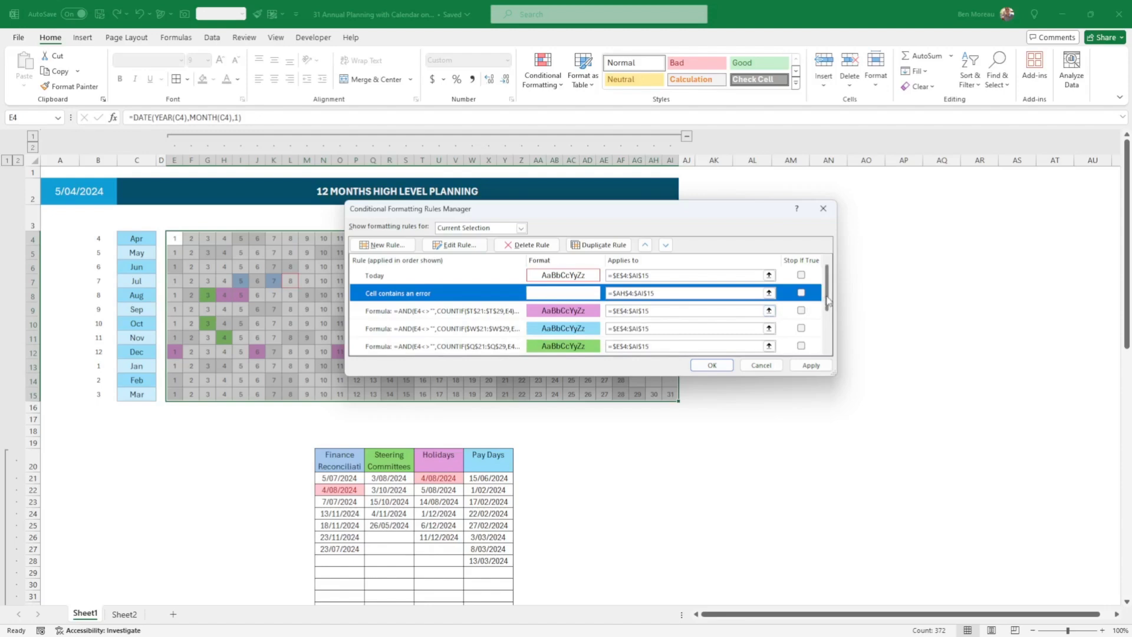
pyautogui.moveTo(828, 302); pyautogui.dragTo(838, 344)
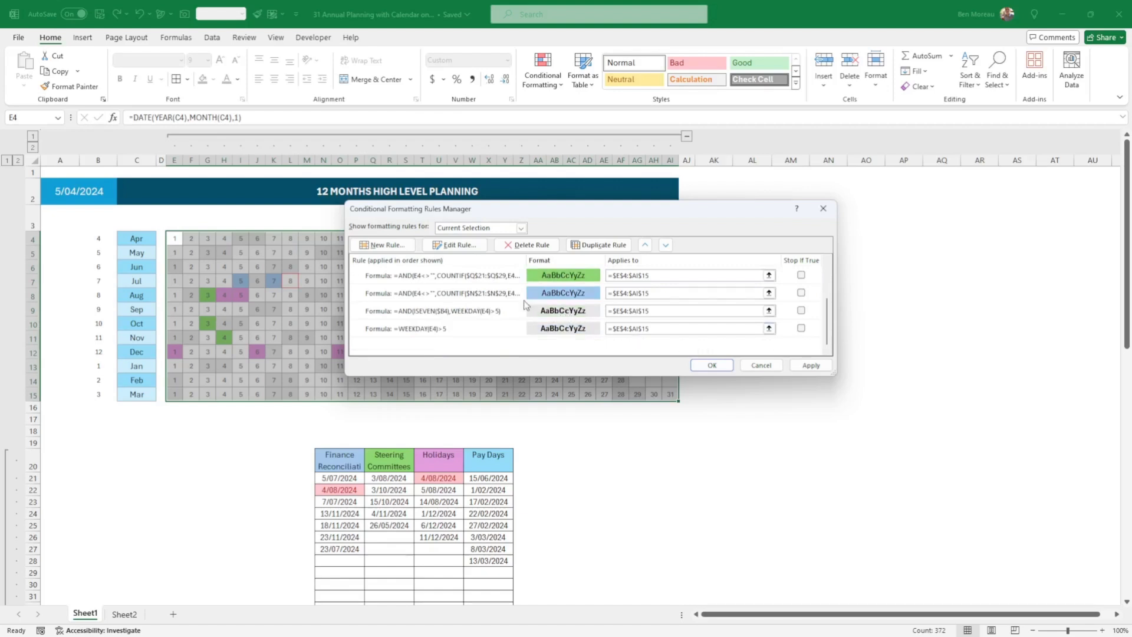
pyautogui.click(438, 312)
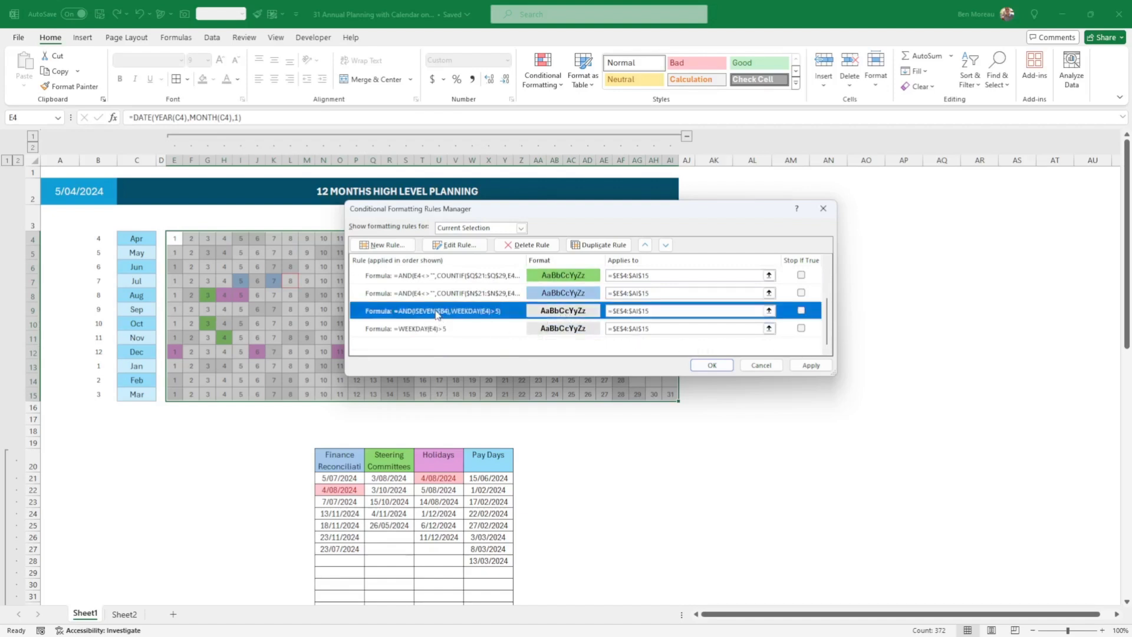
pyautogui.click(453, 245)
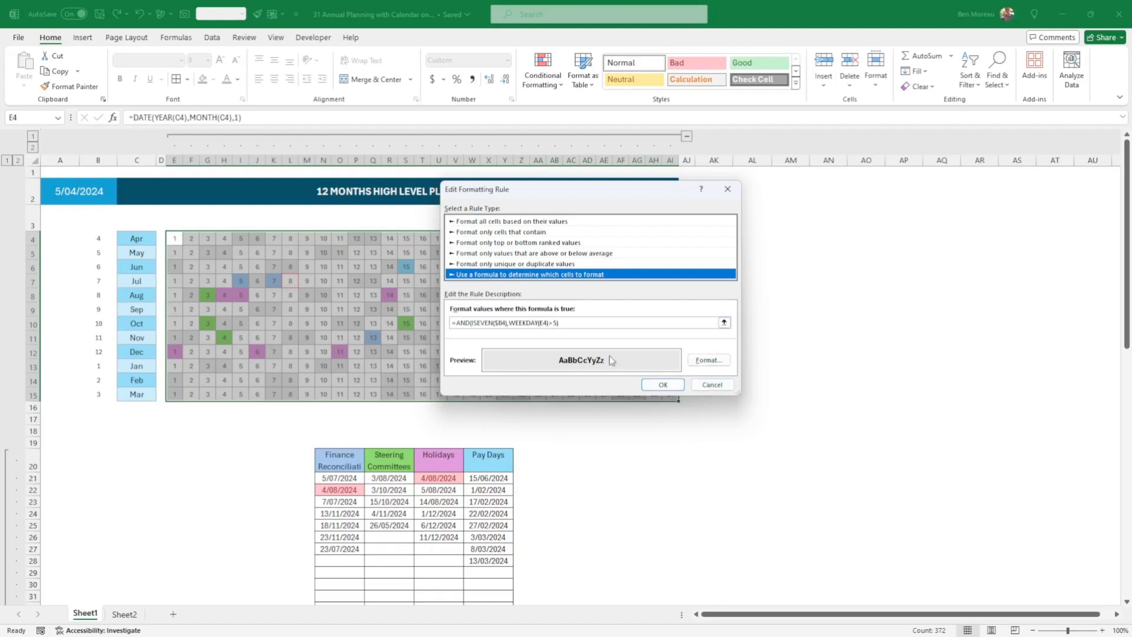
pyautogui.click(709, 388)
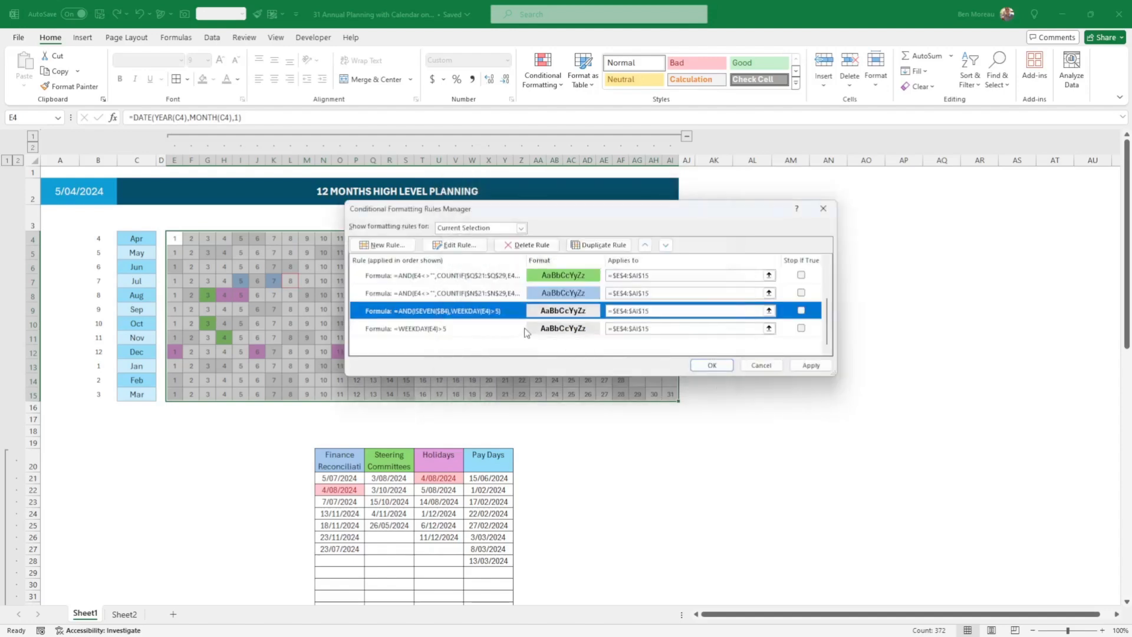
pyautogui.click(517, 330)
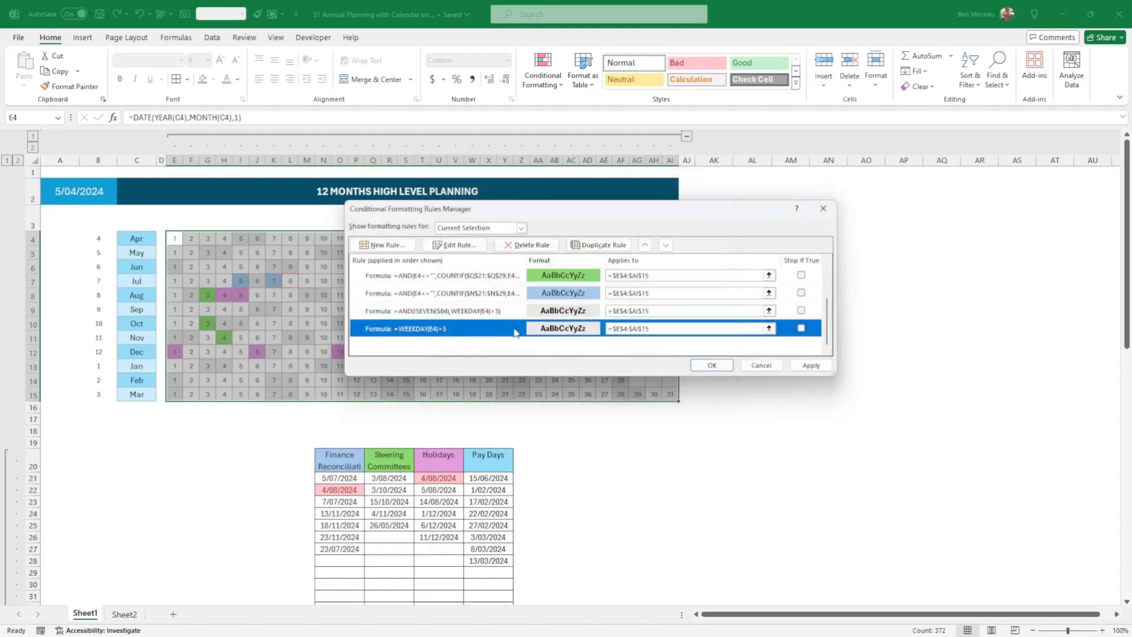
pyautogui.click(455, 245)
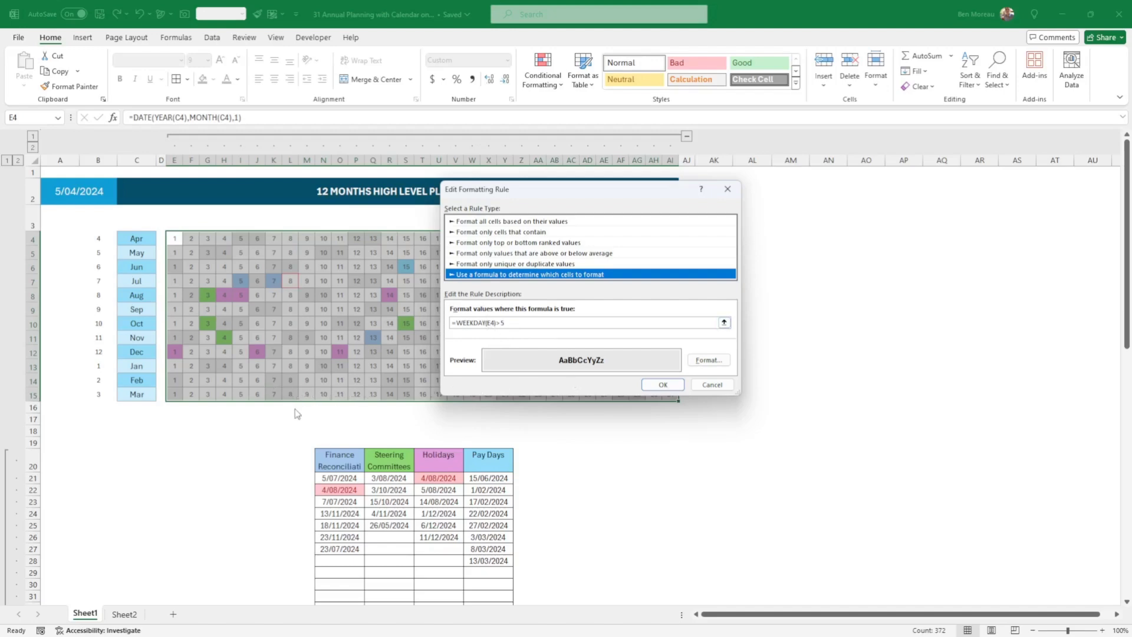
pyautogui.click(711, 386)
# - Delete the =AND(ISEVEN($B4),WEEKDAY(E4)>5) even-month weekend rule and apply the change
pyautogui.click(569, 311)
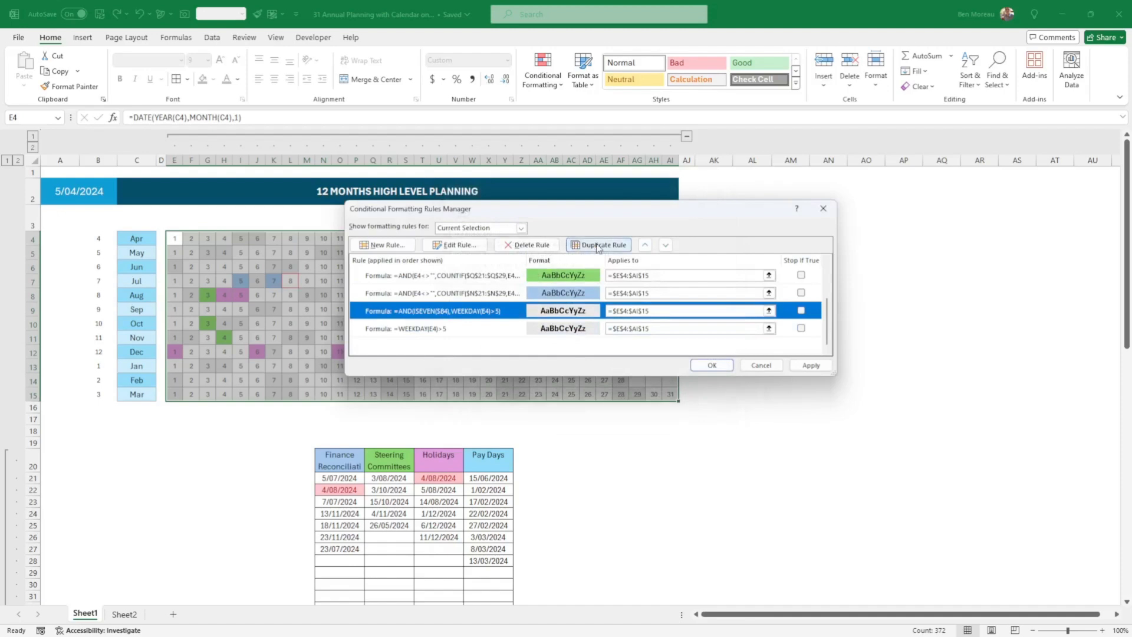
pyautogui.click(526, 244)
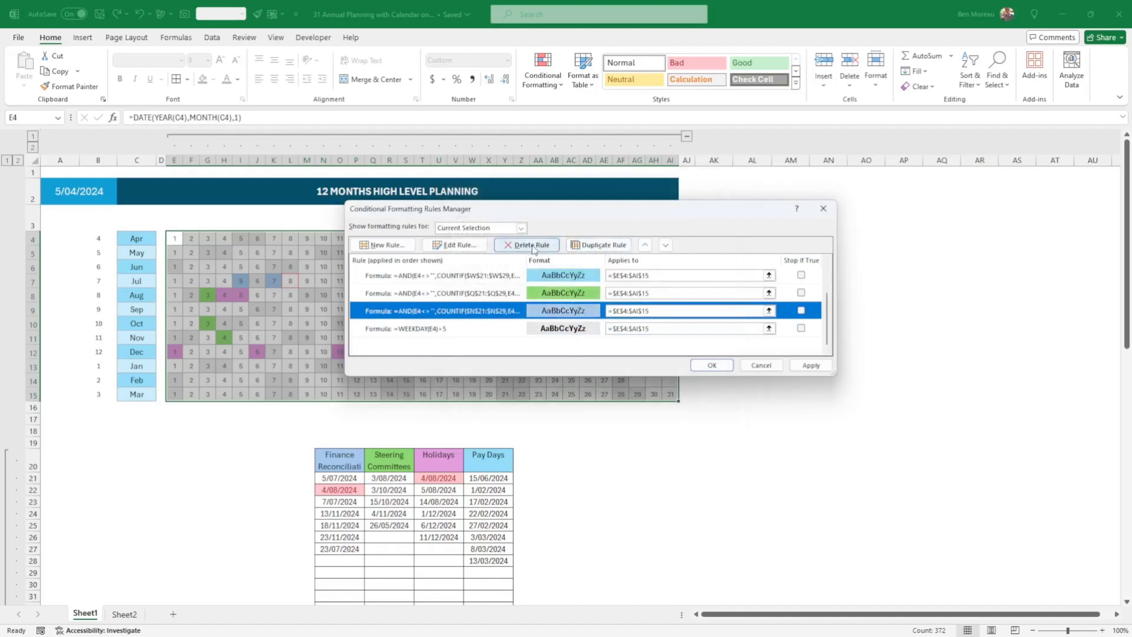
pyautogui.click(819, 366)
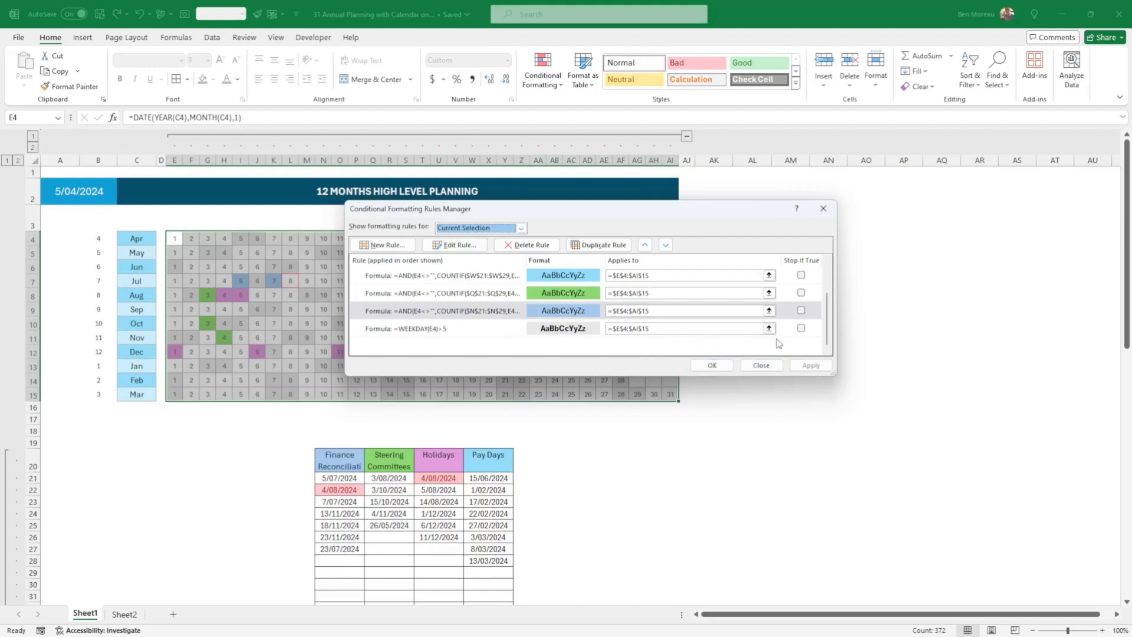
pyautogui.moveTo(829, 333); pyautogui.dragTo(838, 310)
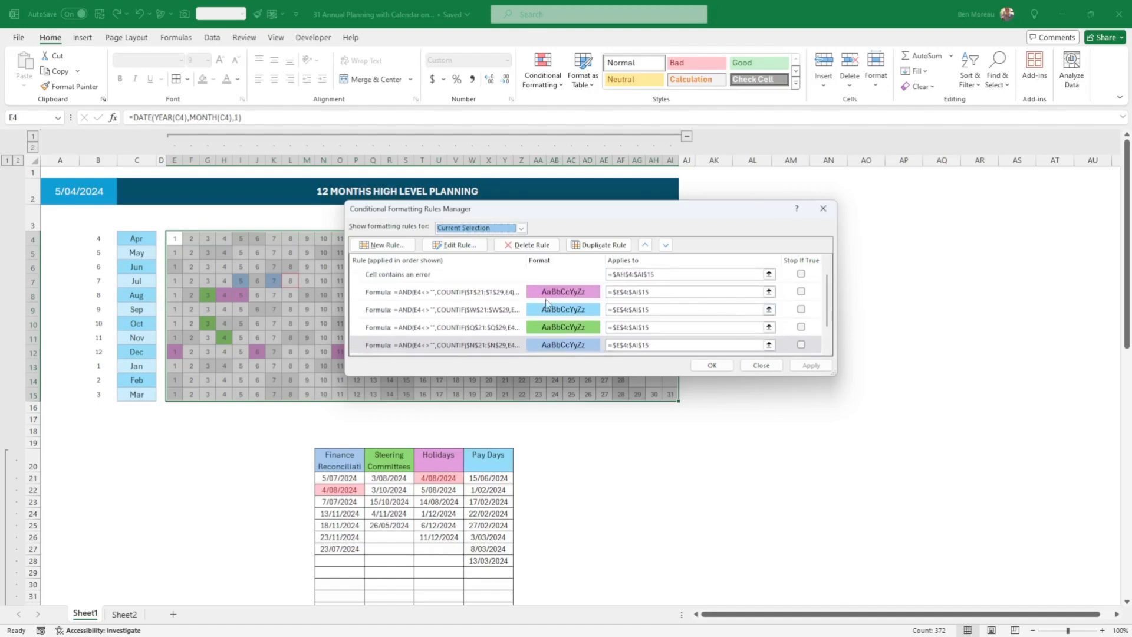
pyautogui.click(437, 293)
pyautogui.click(453, 250)
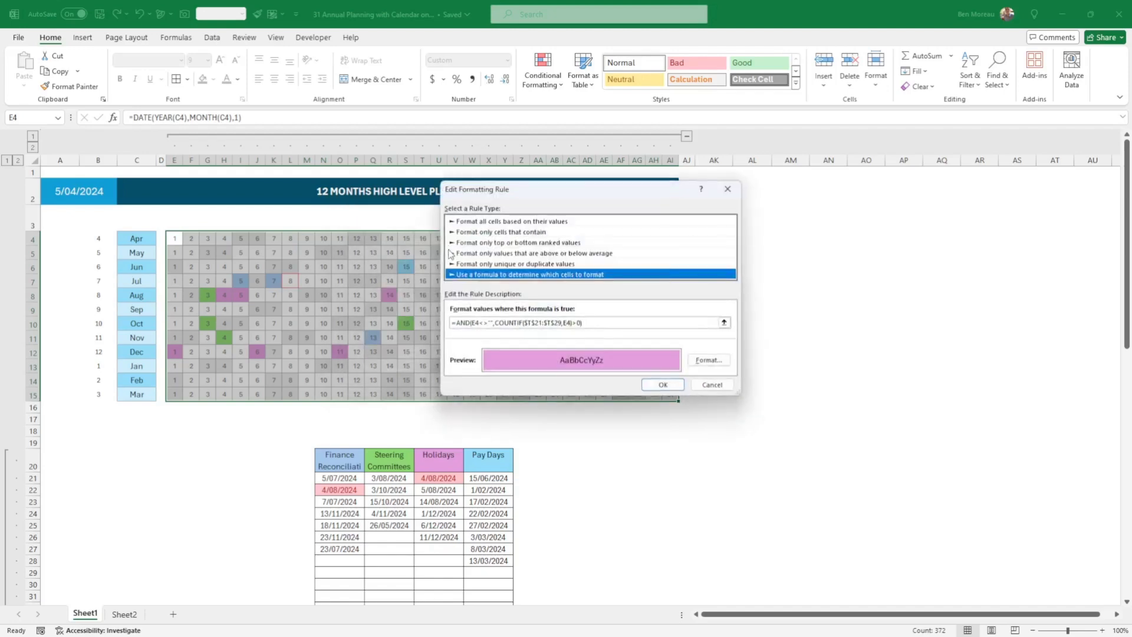
pyautogui.click(593, 323)
pyautogui.moveTo(582, 195); pyautogui.dragTo(782, 216)
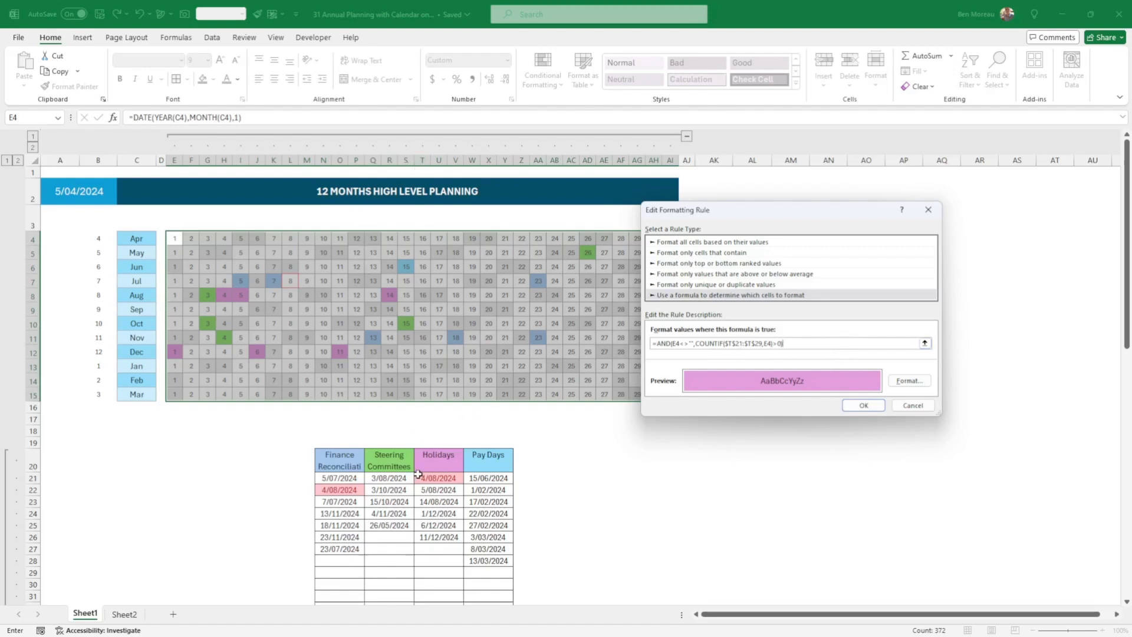
pyautogui.write('+')
pyautogui.moveTo(418, 474); pyautogui.dragTo(457, 560)
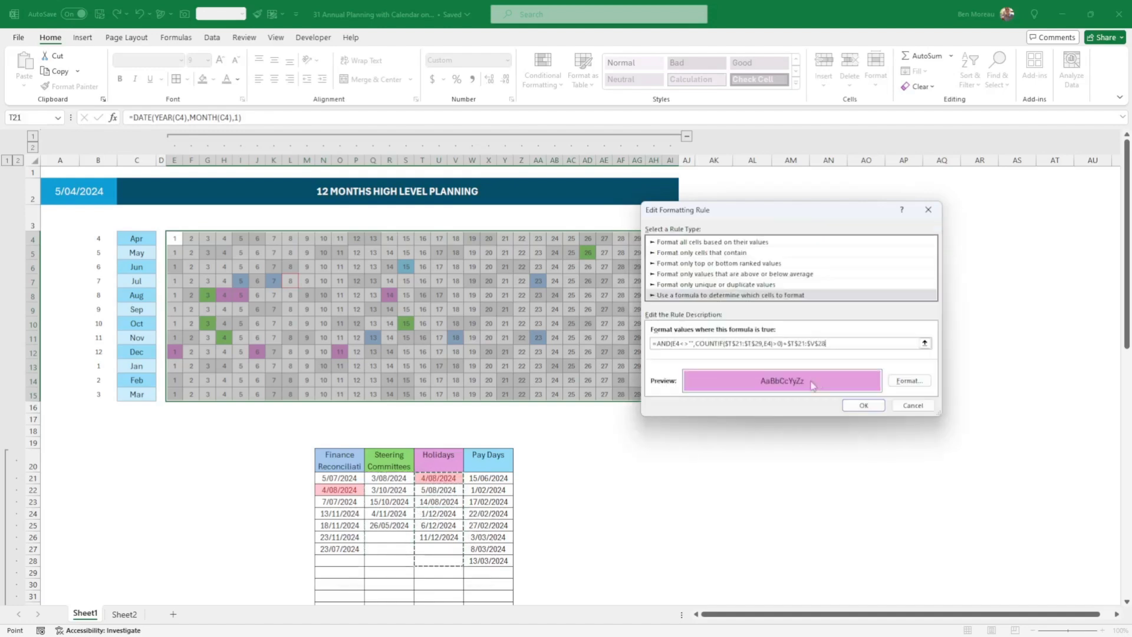
pyautogui.click(913, 405)
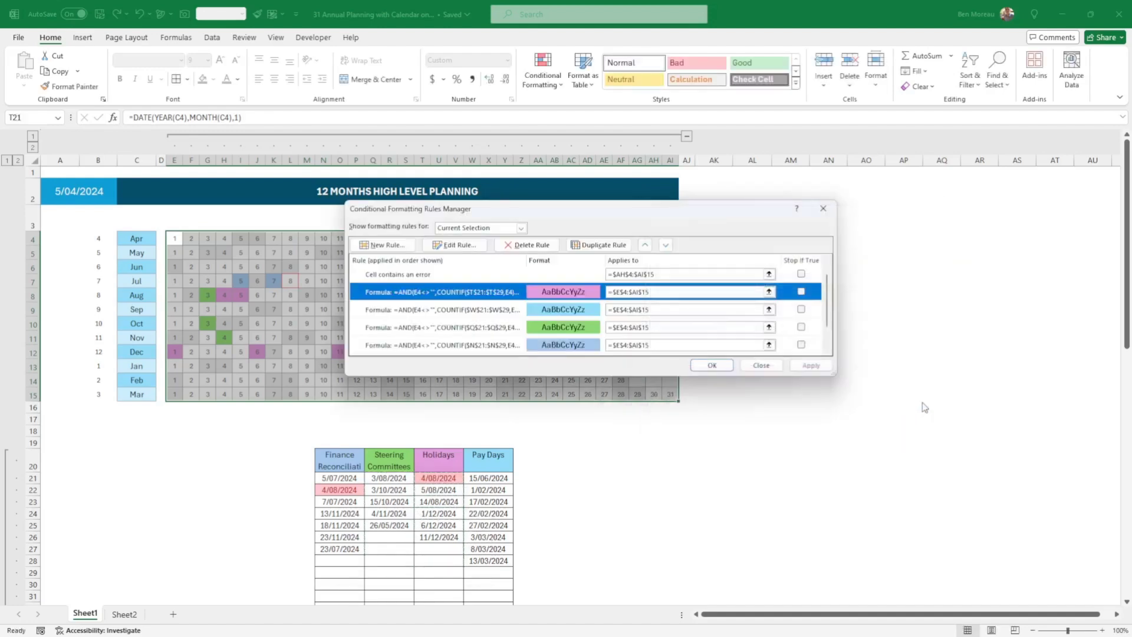
# - Review and save the light-blue Pay Days rule, then apply all event rules
pyautogui.click(496, 312)
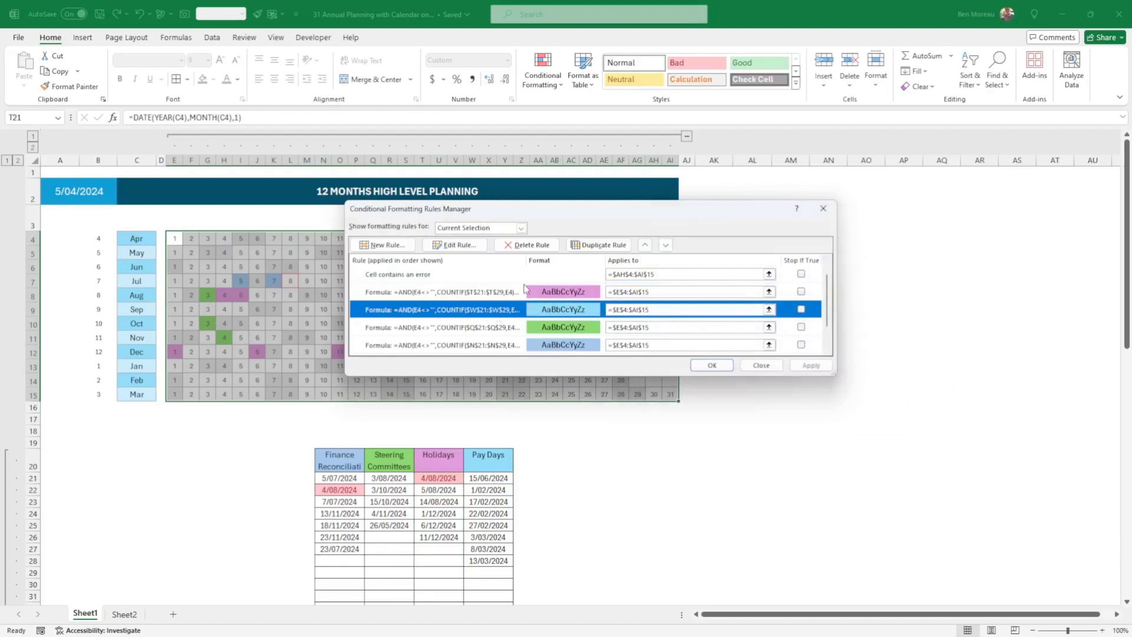
pyautogui.click(463, 246)
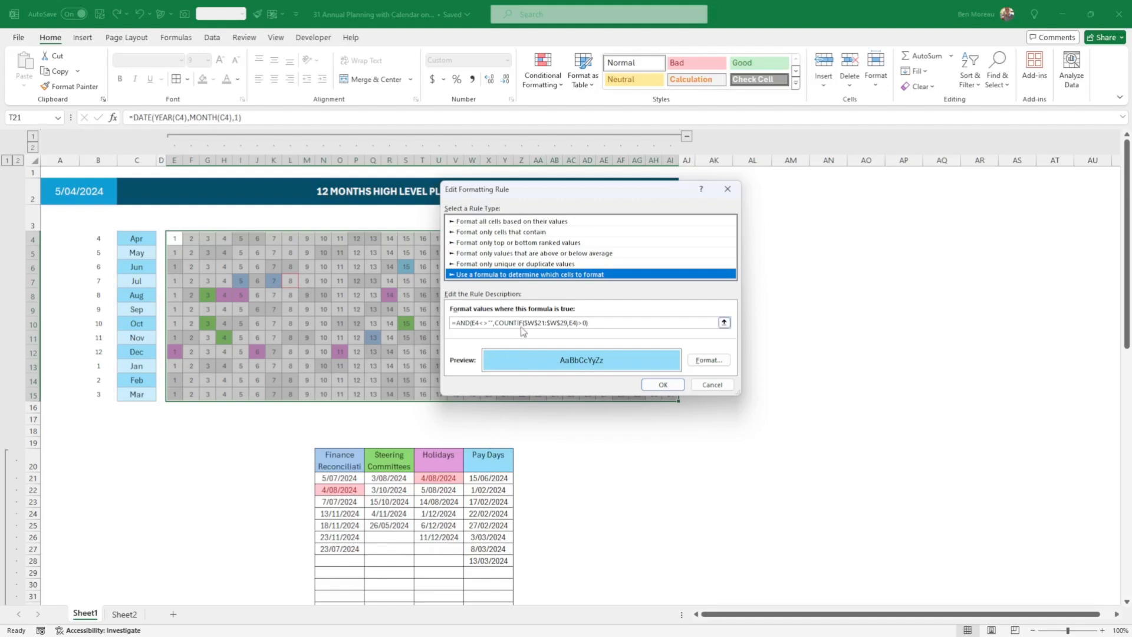
pyautogui.click(661, 384)
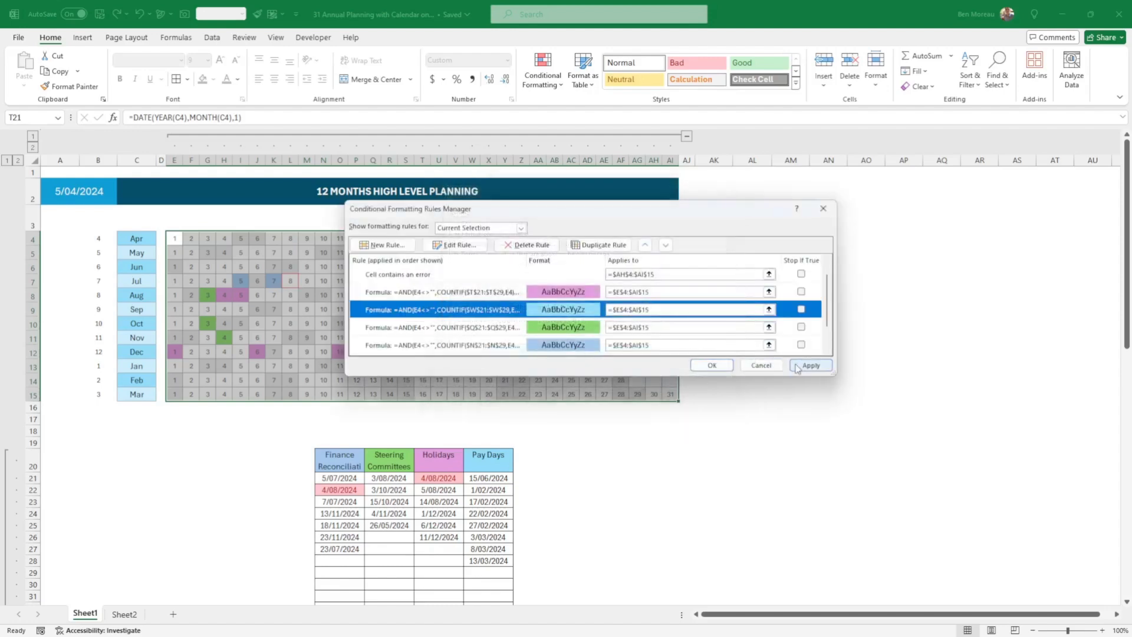
pyautogui.click(700, 367)
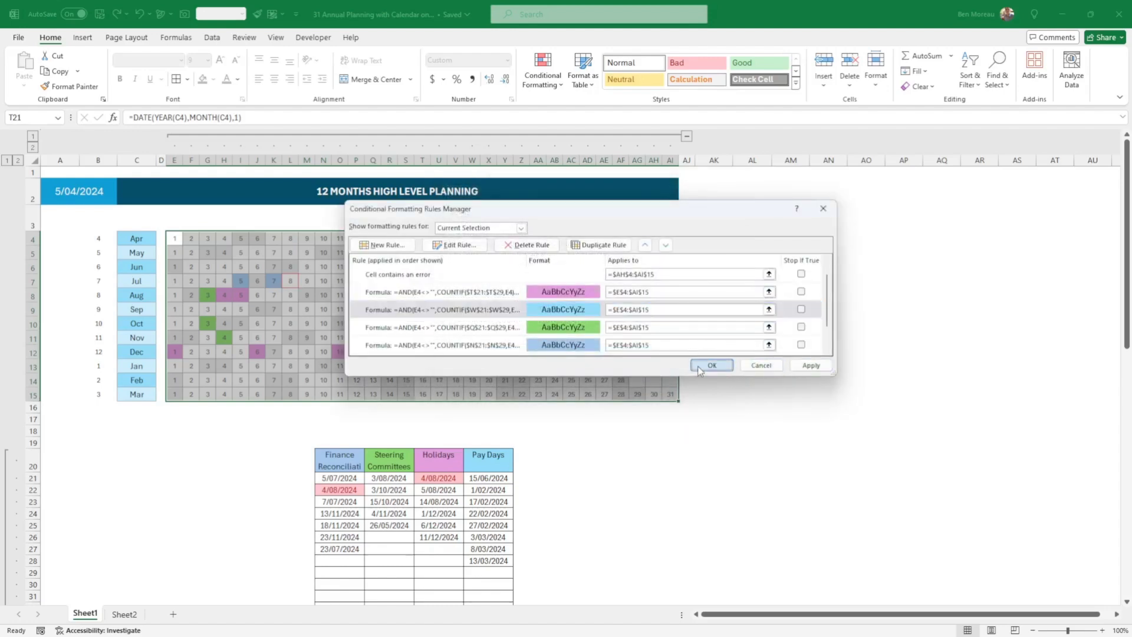
pyautogui.click(648, 409)
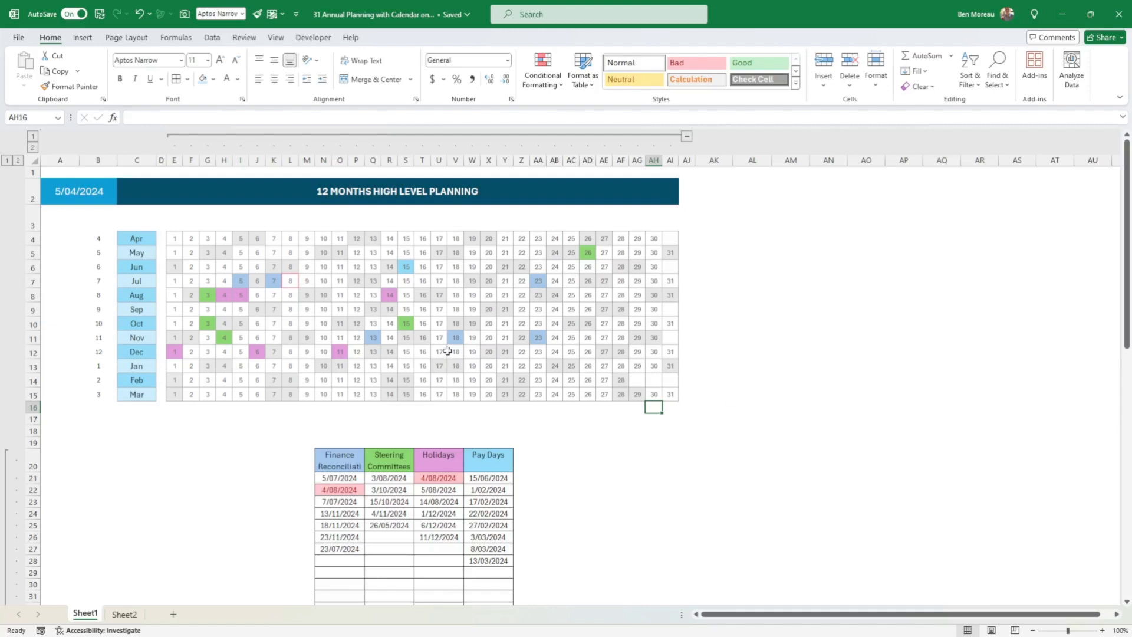
pyautogui.moveTo(145, 237); pyautogui.dragTo(141, 392)
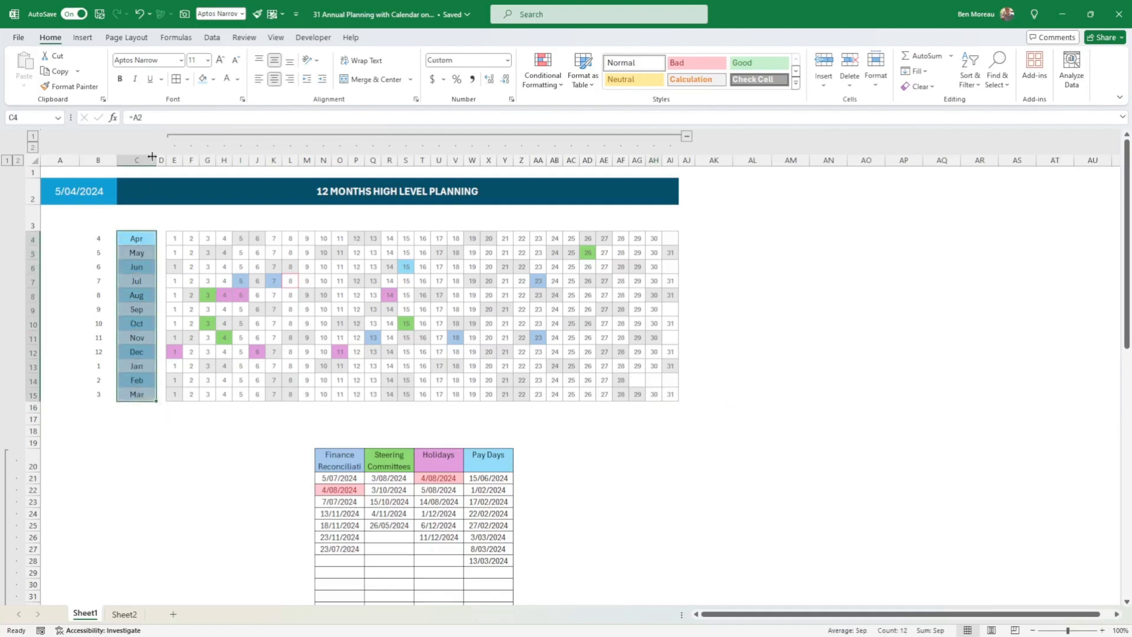
pyautogui.click(187, 79)
pyautogui.click(209, 435)
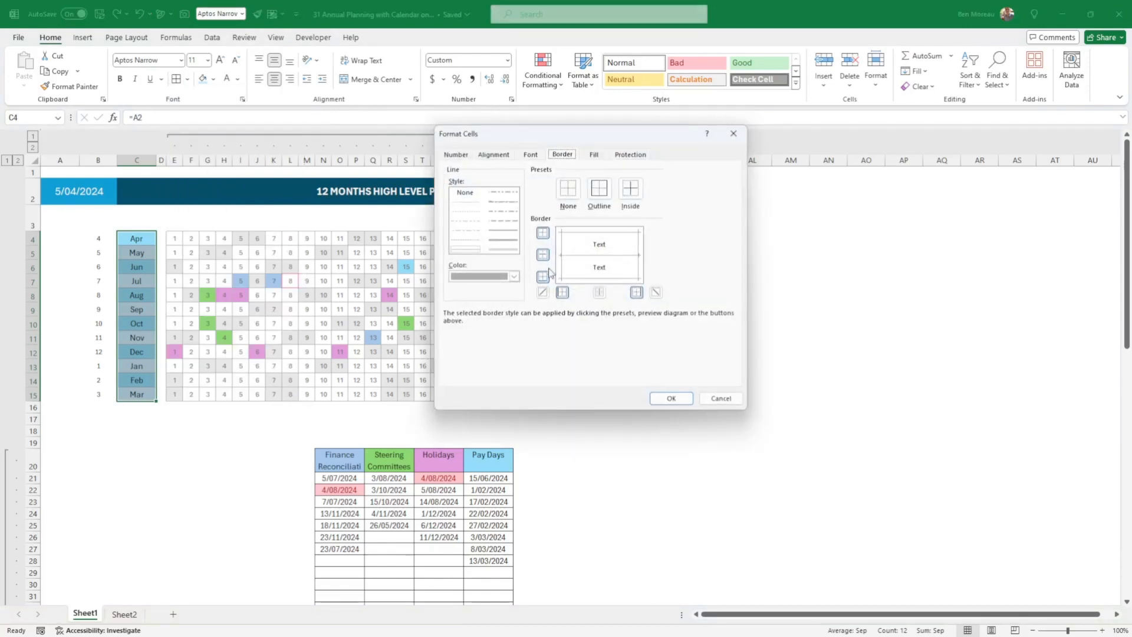
pyautogui.click(508, 277)
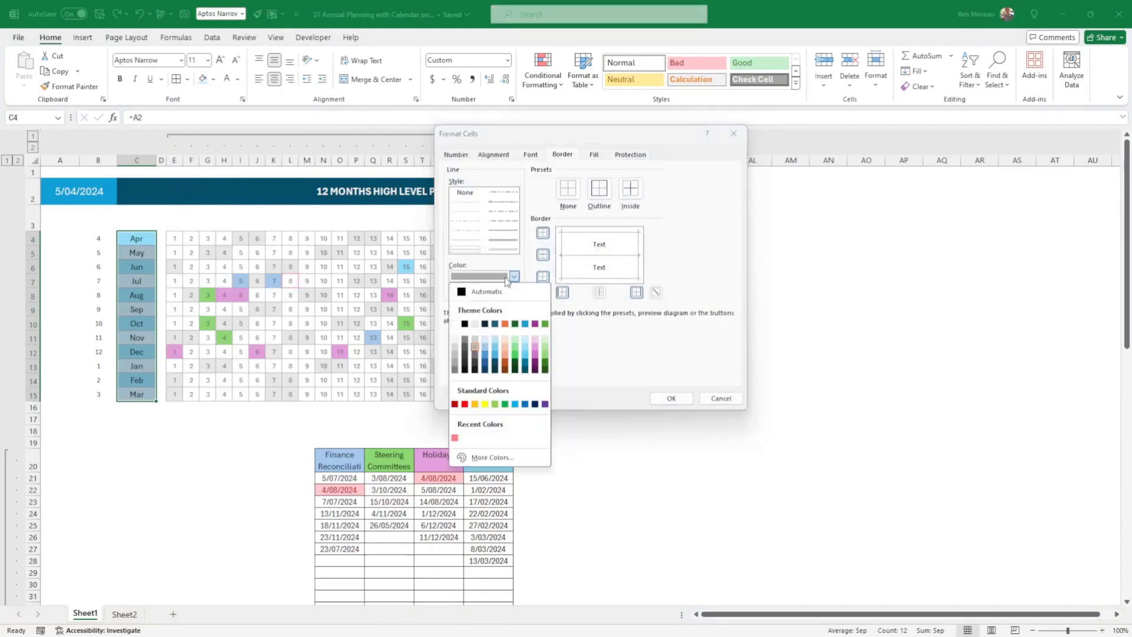
pyautogui.click(507, 278)
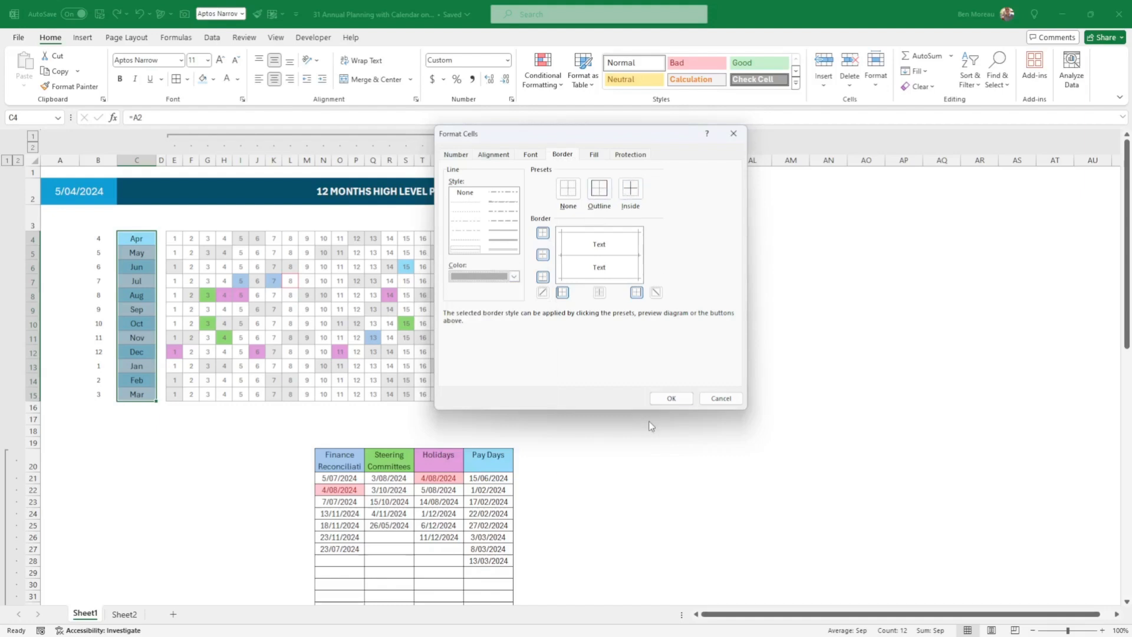
pyautogui.click(670, 398)
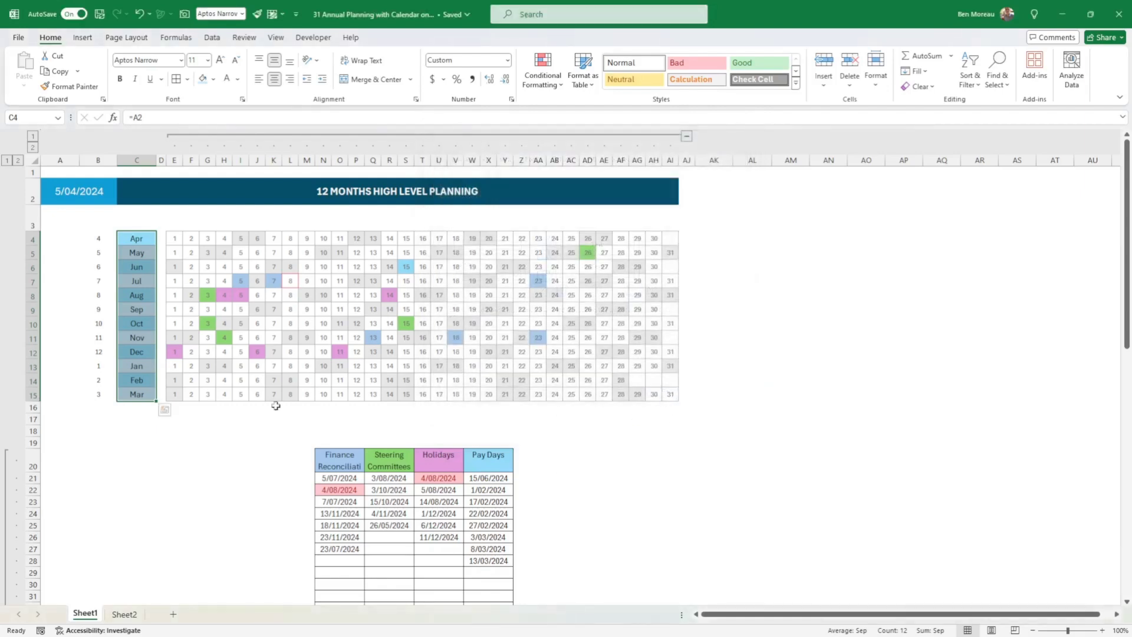
pyautogui.moveTo(133, 239); pyautogui.dragTo(131, 399)
pyautogui.keyDown('ctrl'); pyautogui.click(173, 237); pyautogui.keyUp('ctrl')
pyautogui.moveTo(173, 238); pyautogui.dragTo(682, 394)
pyautogui.click(746, 394)
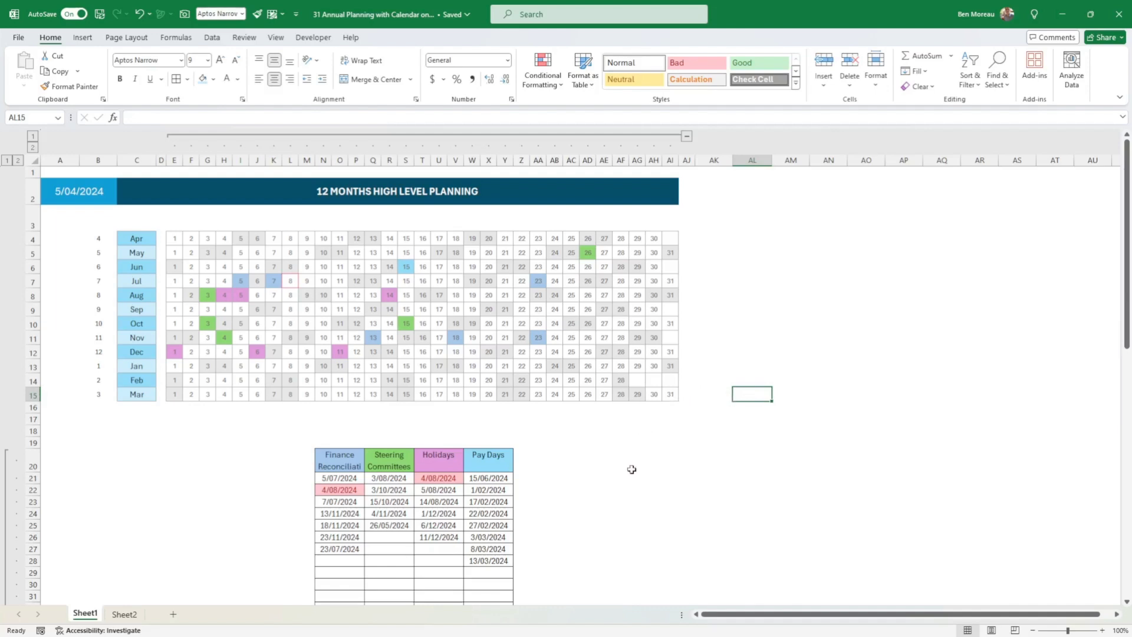
# - Select the month labels from Apr down to Mar, then clear the selection
pyautogui.click(135, 242)
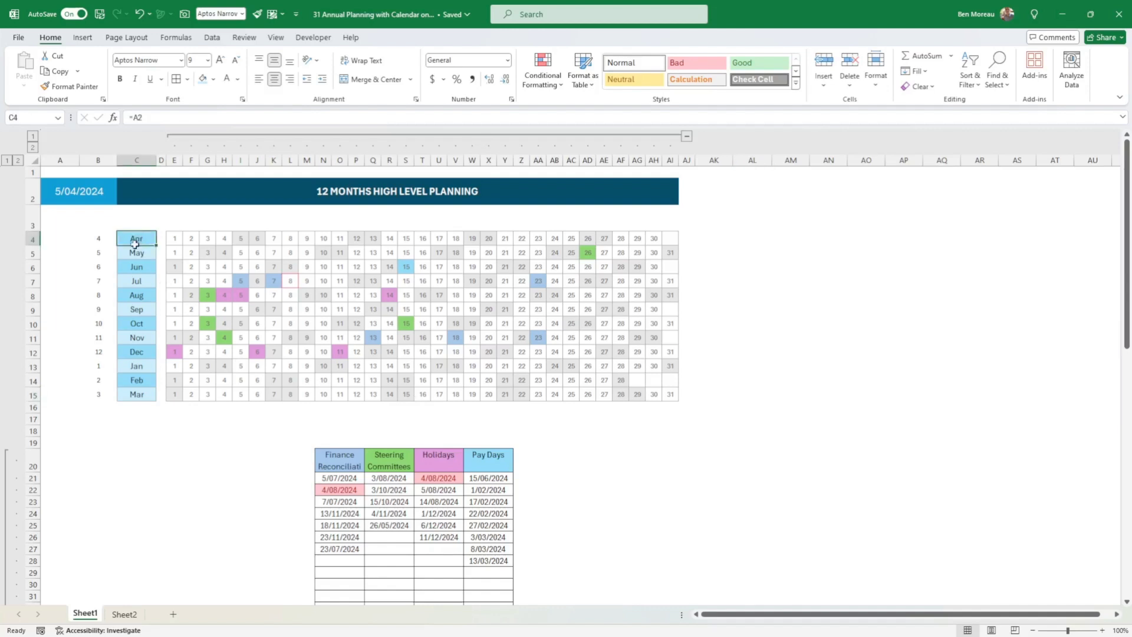
pyautogui.moveTo(135, 243); pyautogui.dragTo(142, 394)
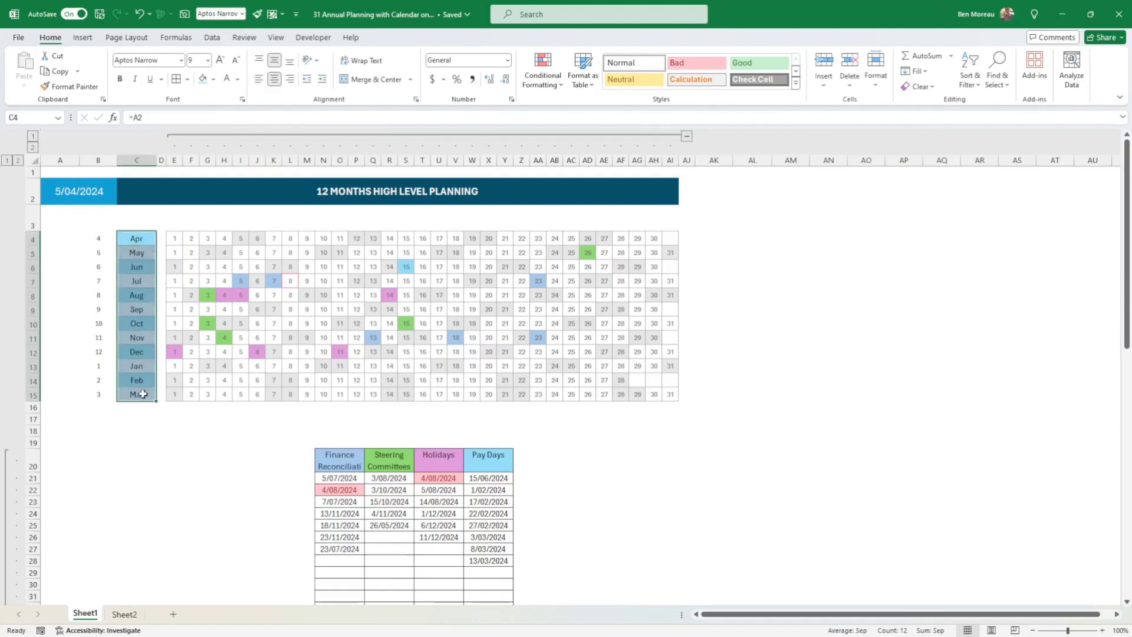
pyautogui.click(188, 456)
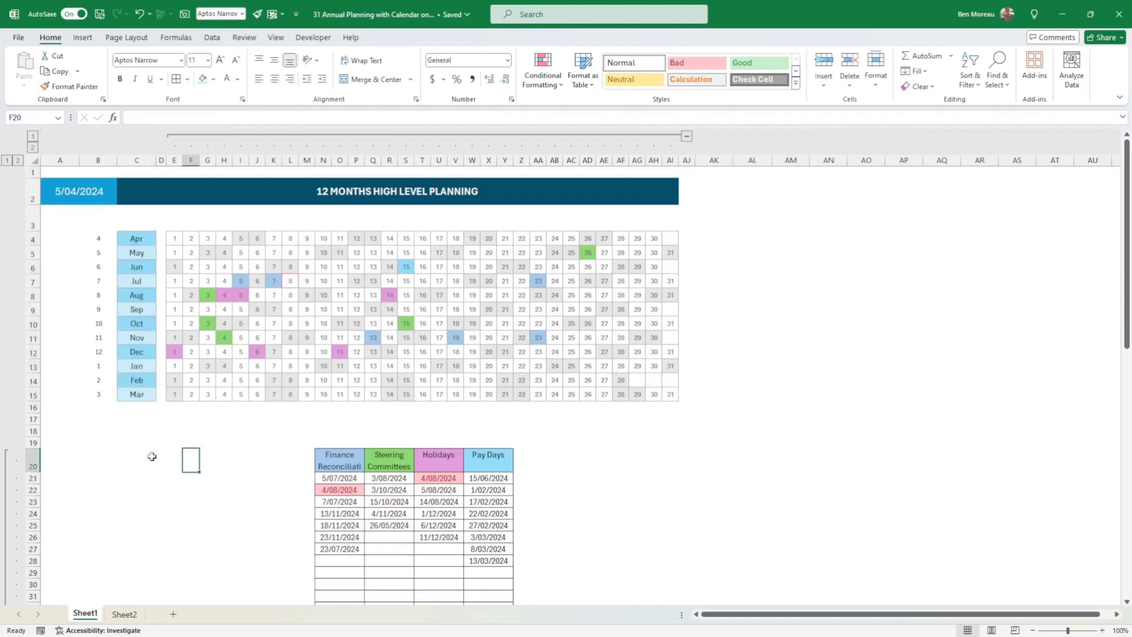
# - View the Fill Color choices for empty cell C20 without applying one, then go to Page Layout
pyautogui.click(131, 456)
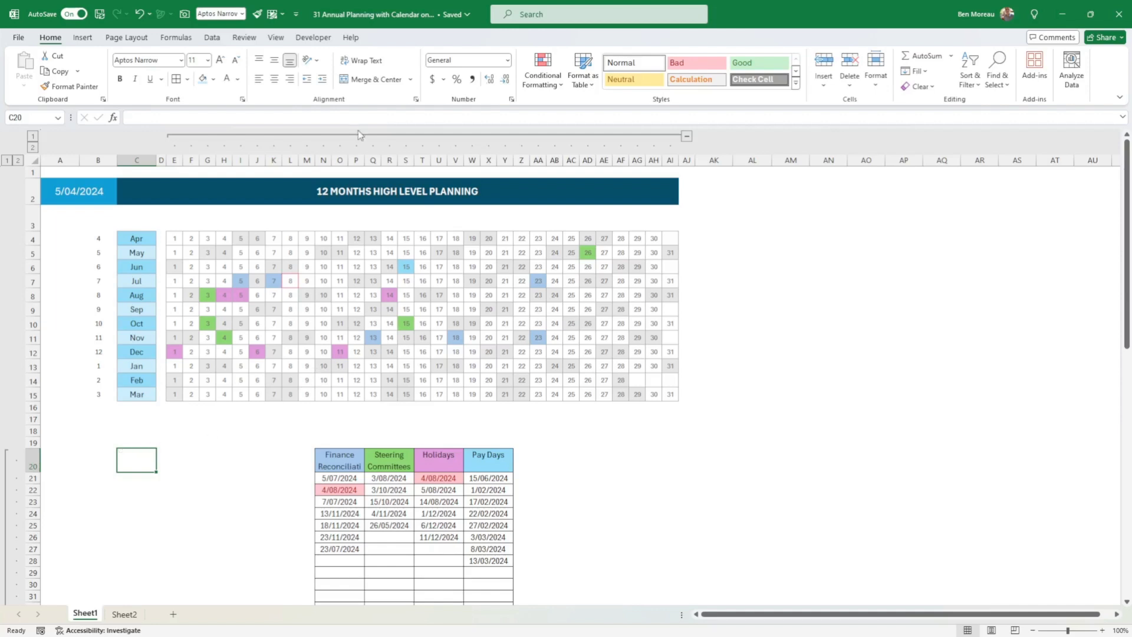
pyautogui.click(213, 79)
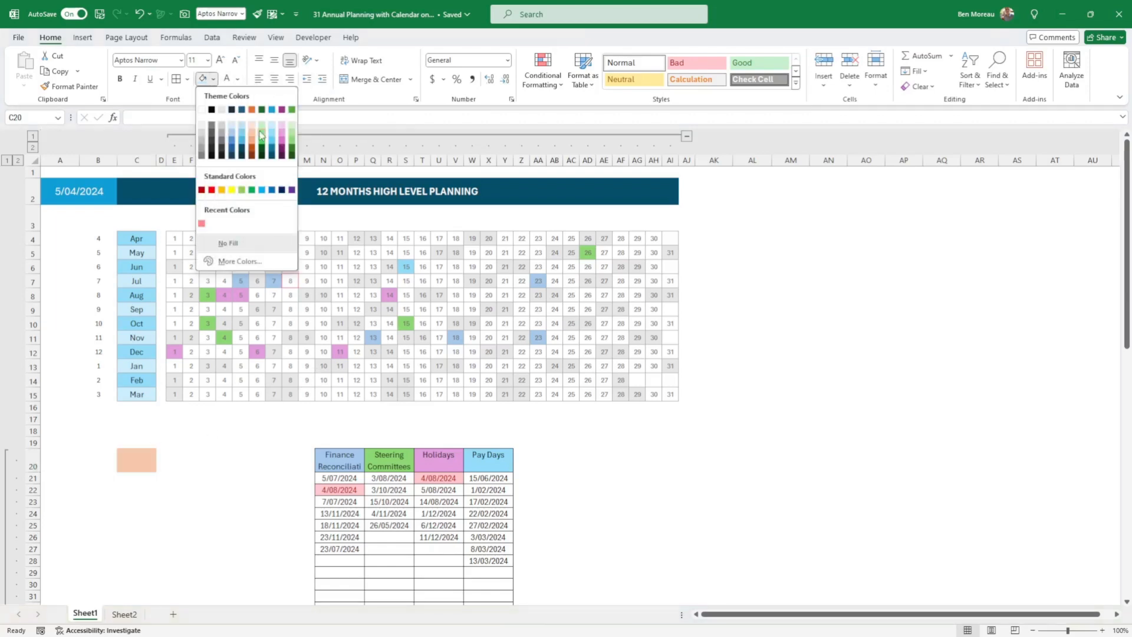
pyautogui.click(217, 457)
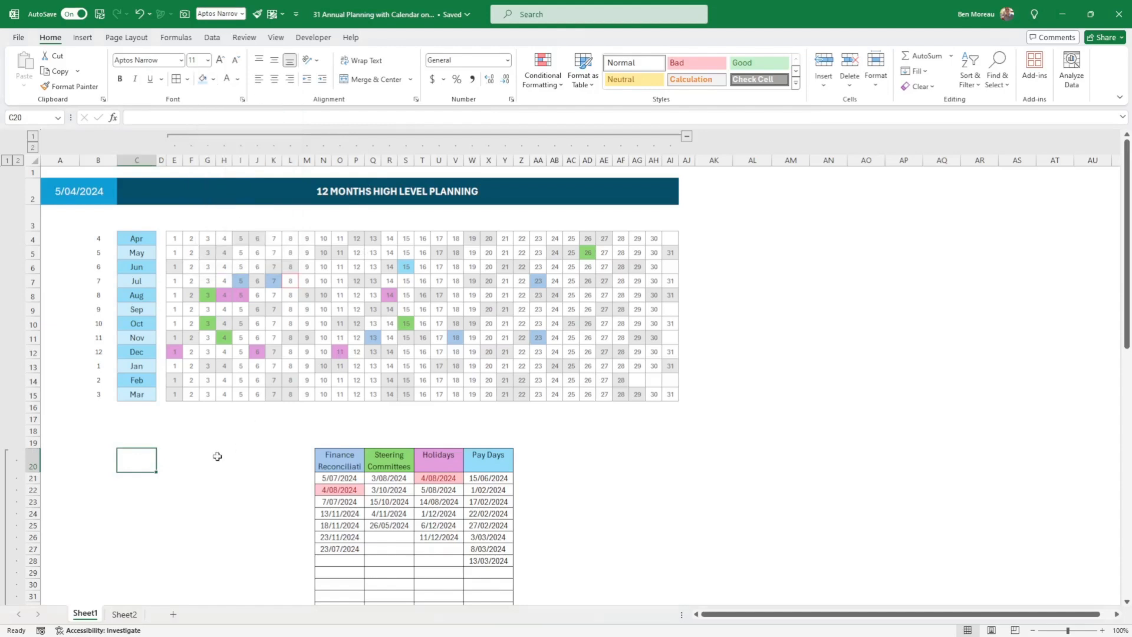
pyautogui.click(126, 37)
# - Preview the theme colour schemes and apply the Slipstream palette
pyautogui.click(61, 55)
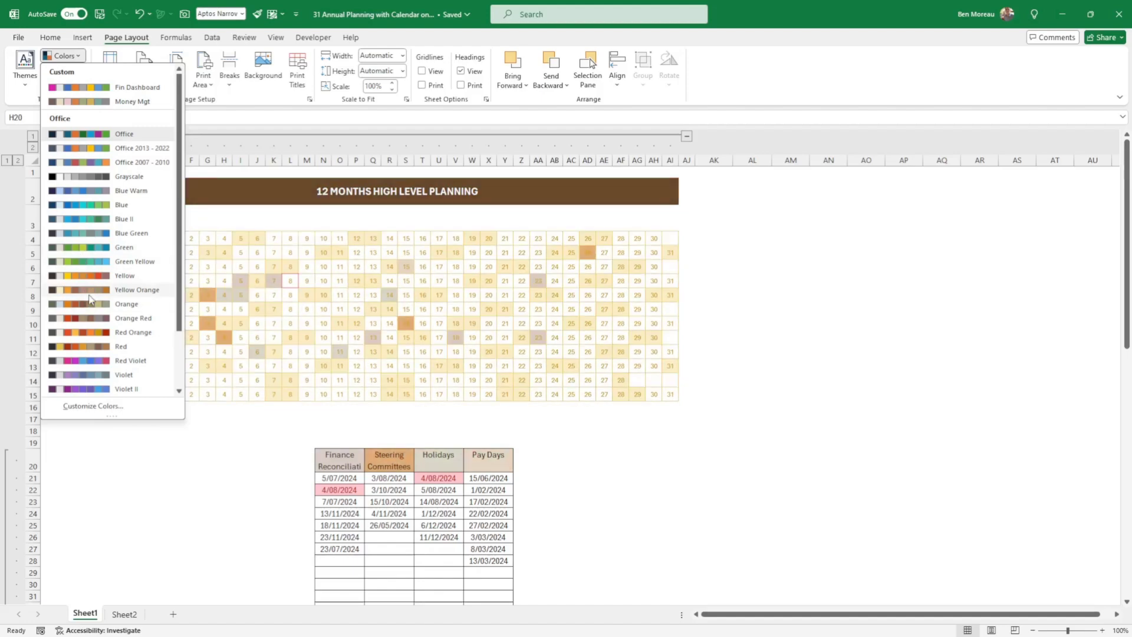
pyautogui.scroll(-1, 89, 297)
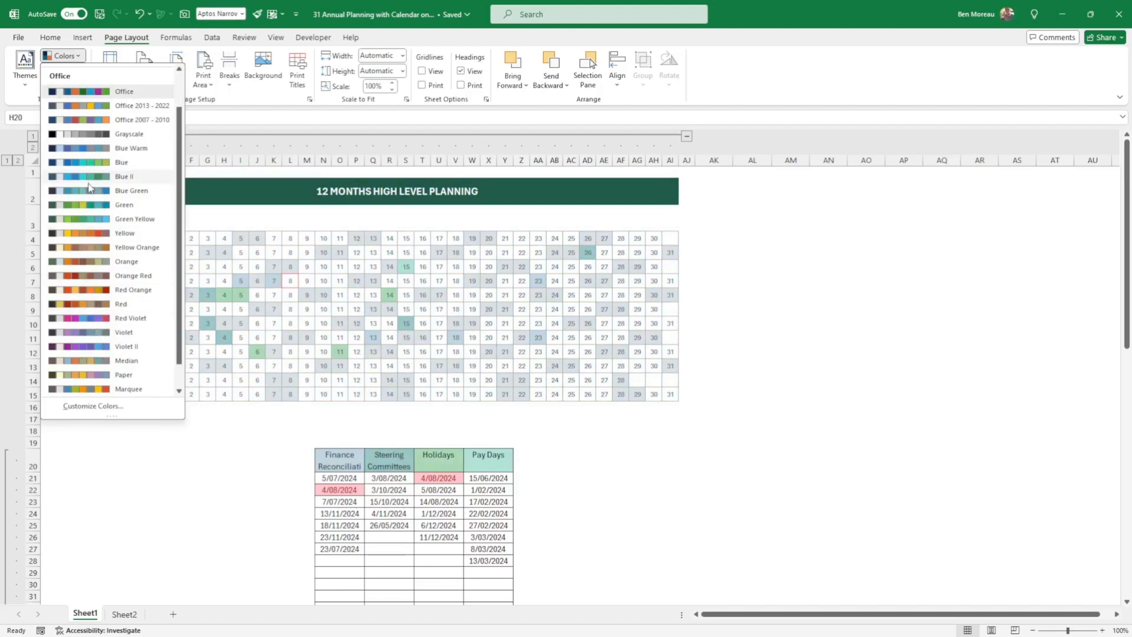
pyautogui.scroll(-1, 82, 218)
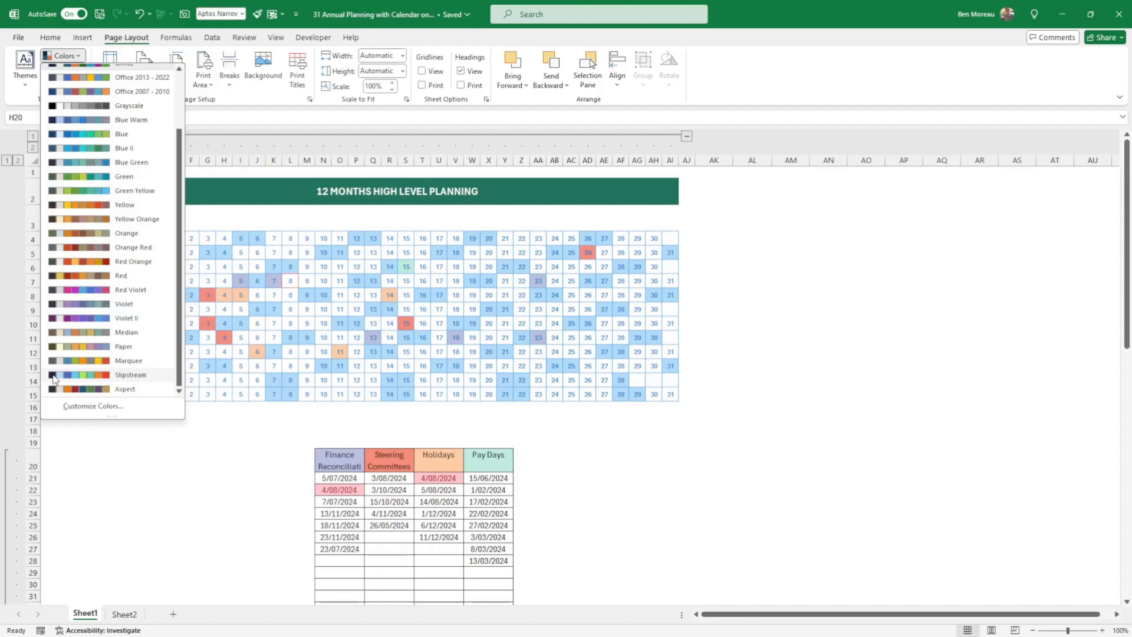
pyautogui.scroll(2, 89, 236)
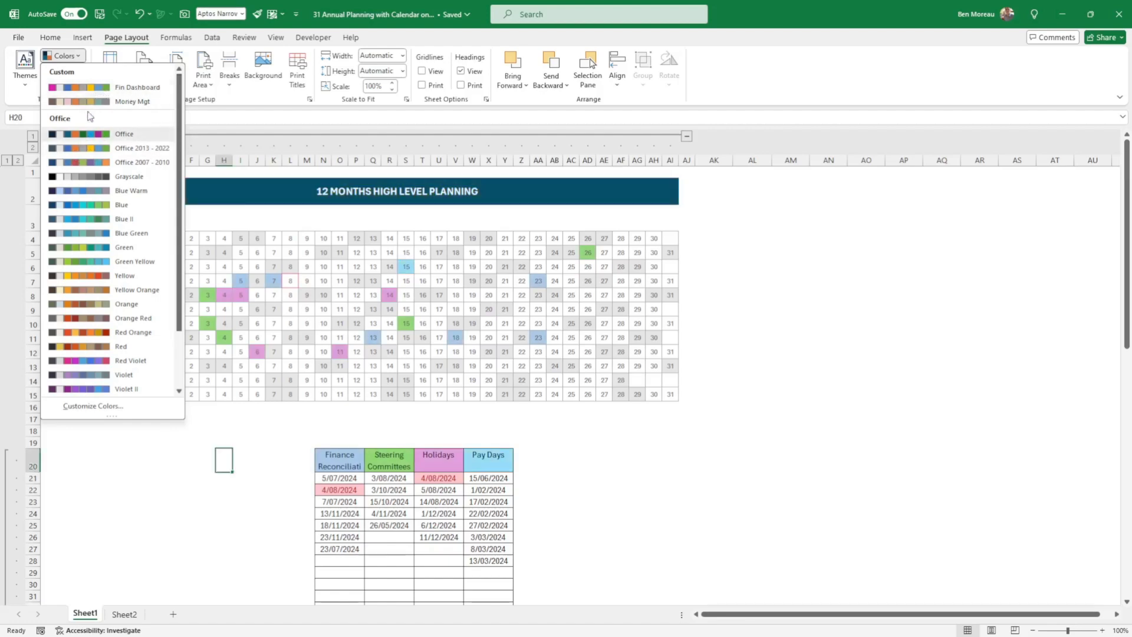
pyautogui.scroll(-2, 93, 337)
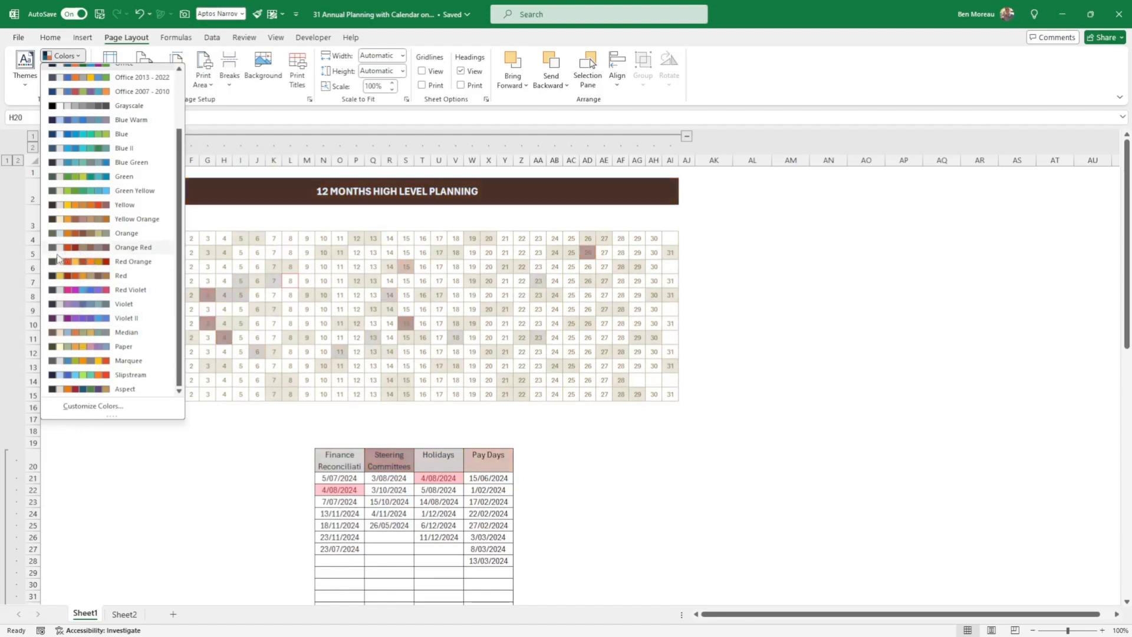
pyautogui.click(73, 375)
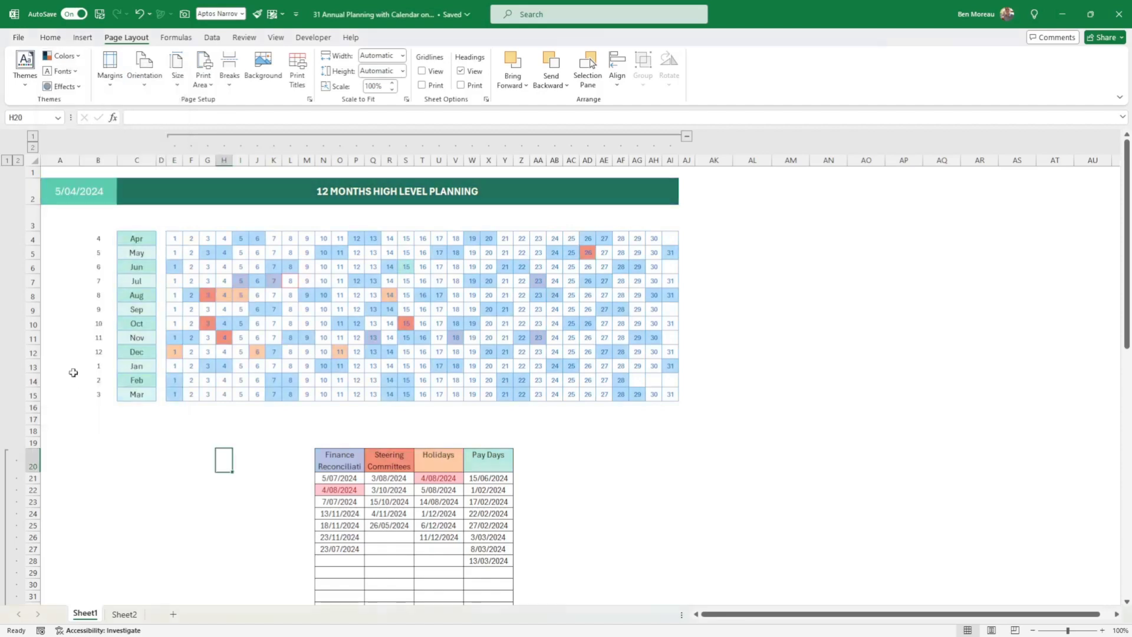
# - Select cell C20 and the Apr–Mar month labels to check the new colours, then deselect
pyautogui.click(142, 468)
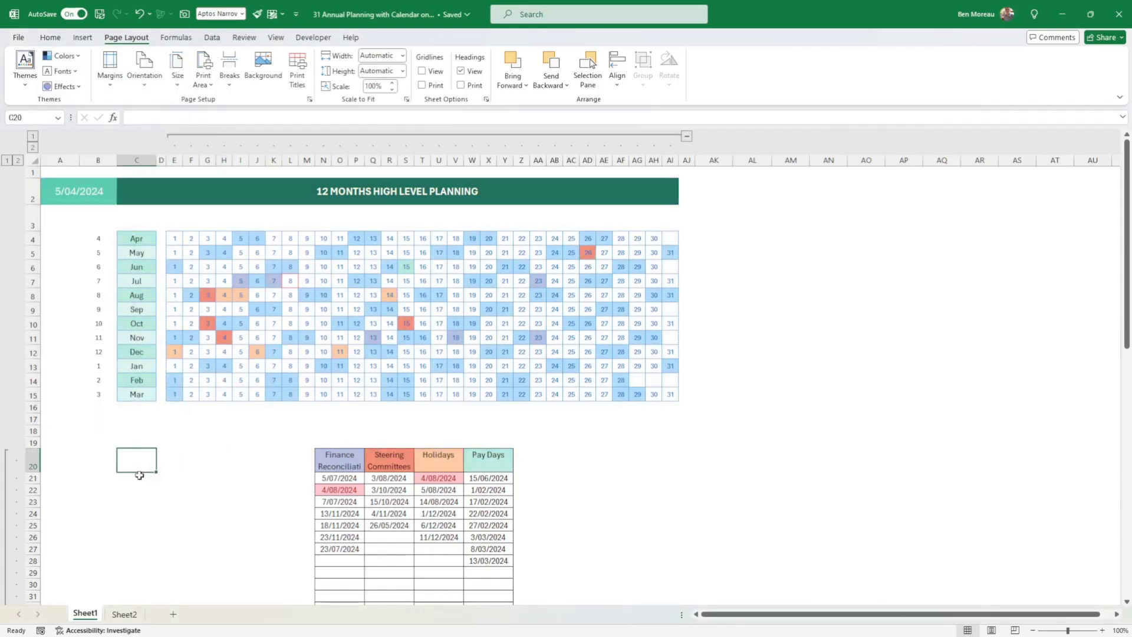
pyautogui.moveTo(134, 240); pyautogui.dragTo(134, 396)
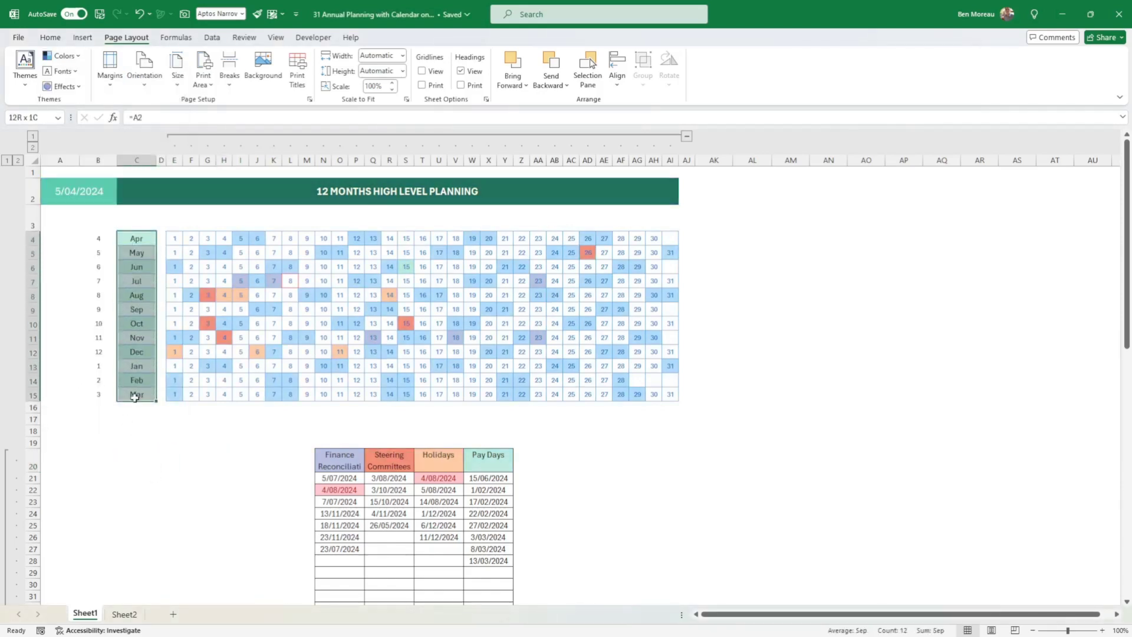
pyautogui.click(136, 452)
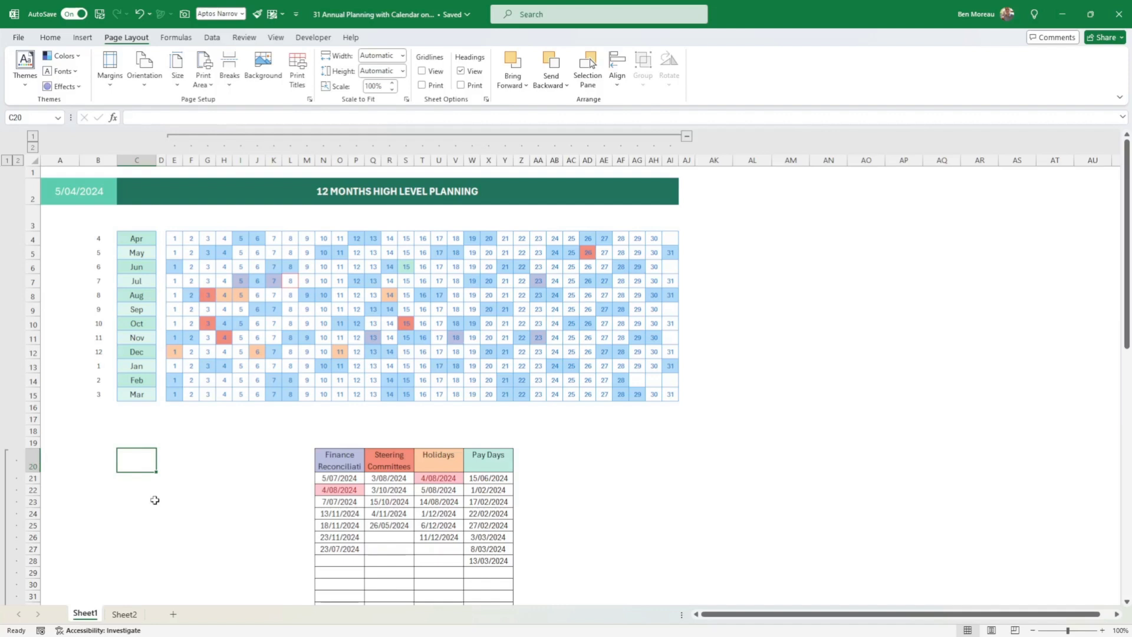